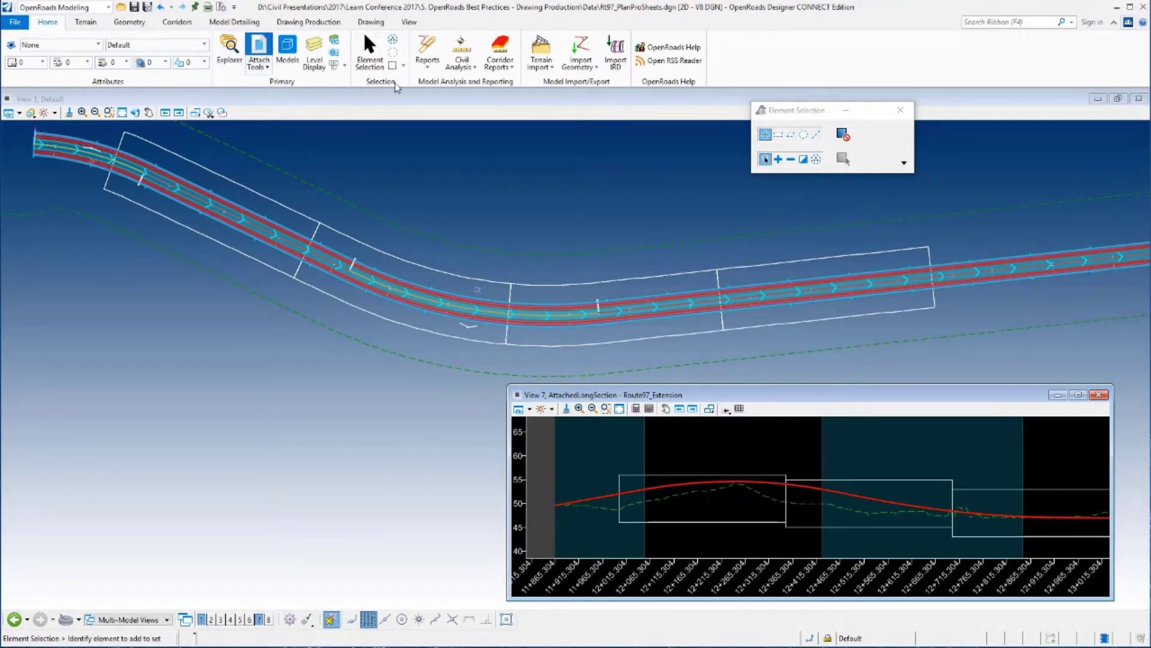
Step: Switch View 1 to the rt97_prof1 Views group and fit the whole profile grid in view
left_click(259, 49)
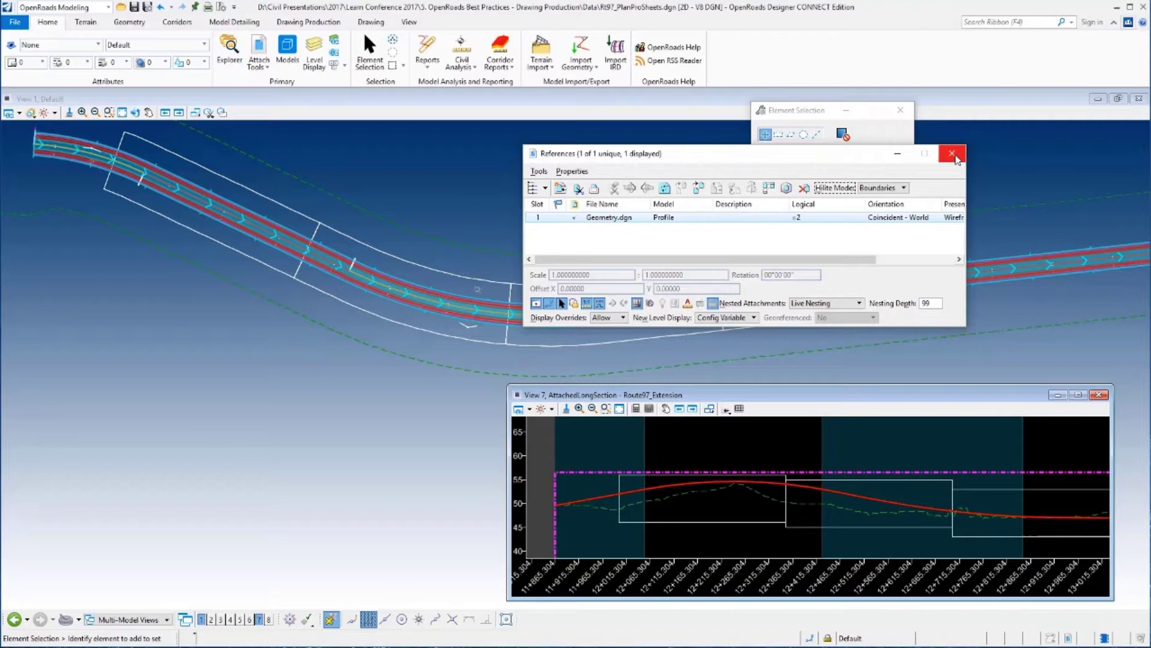
left_click(951, 154)
left_click(549, 215)
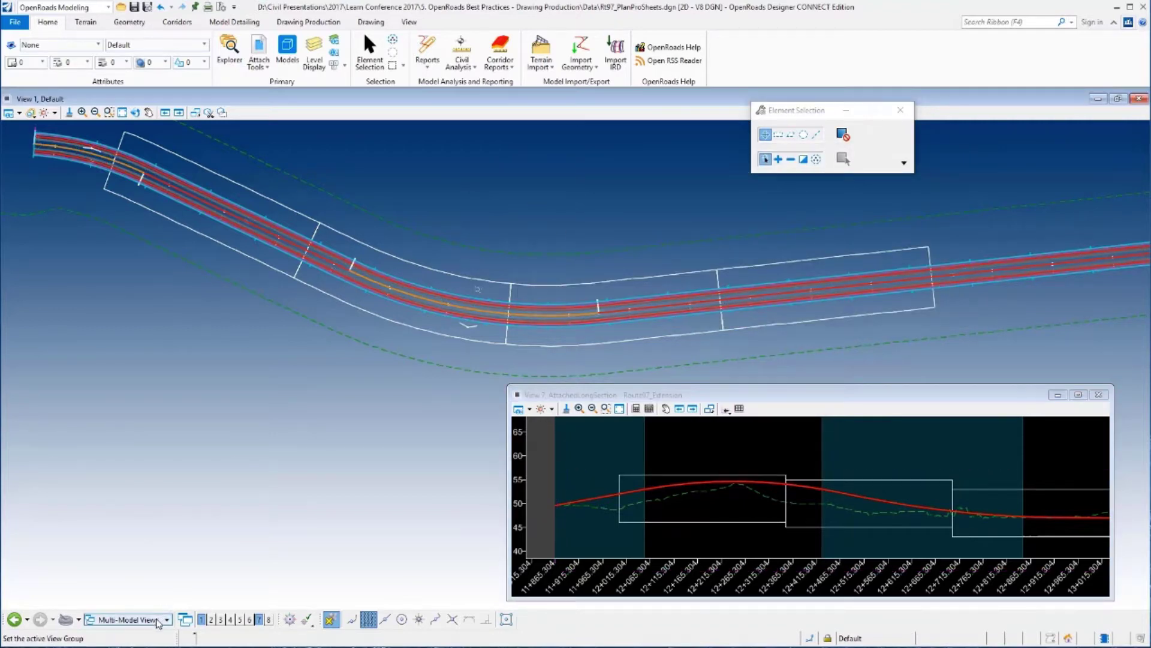
left_click(163, 619)
scroll(309, 537, "down", 1)
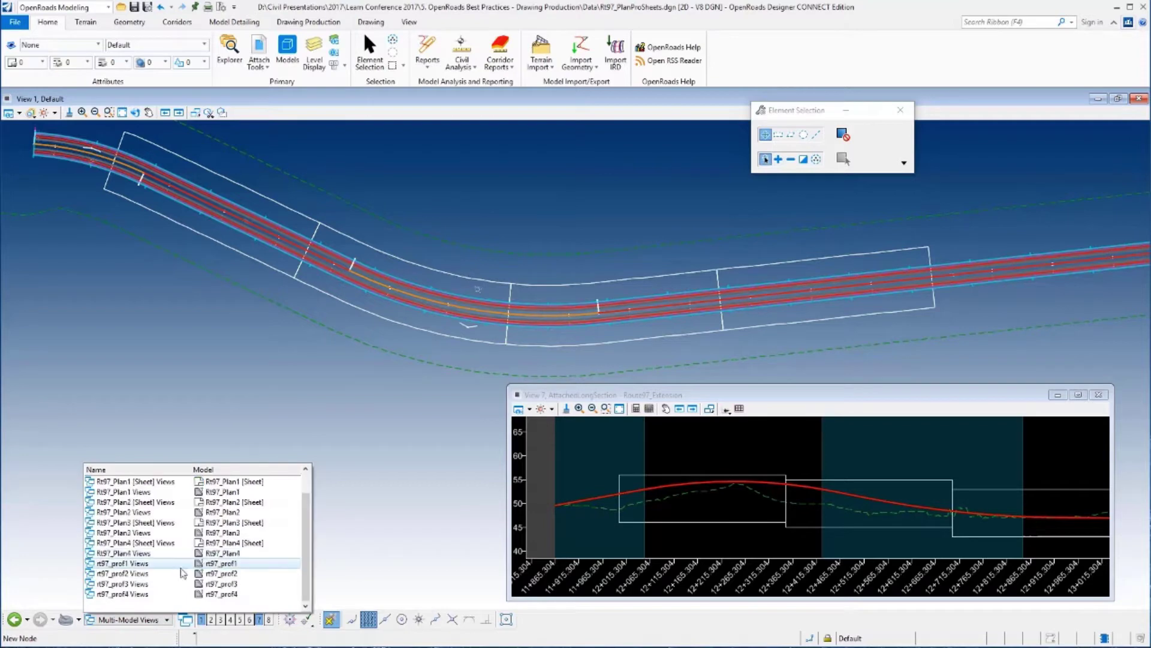
left_click(161, 568)
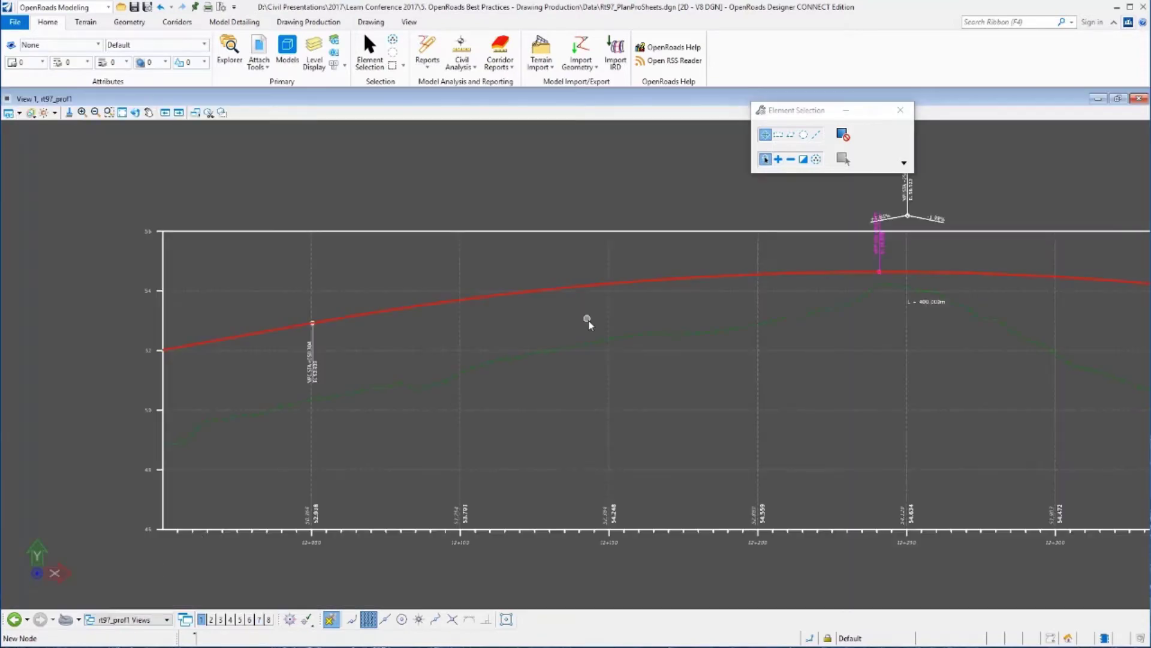
scroll(429, 370, "down", 1)
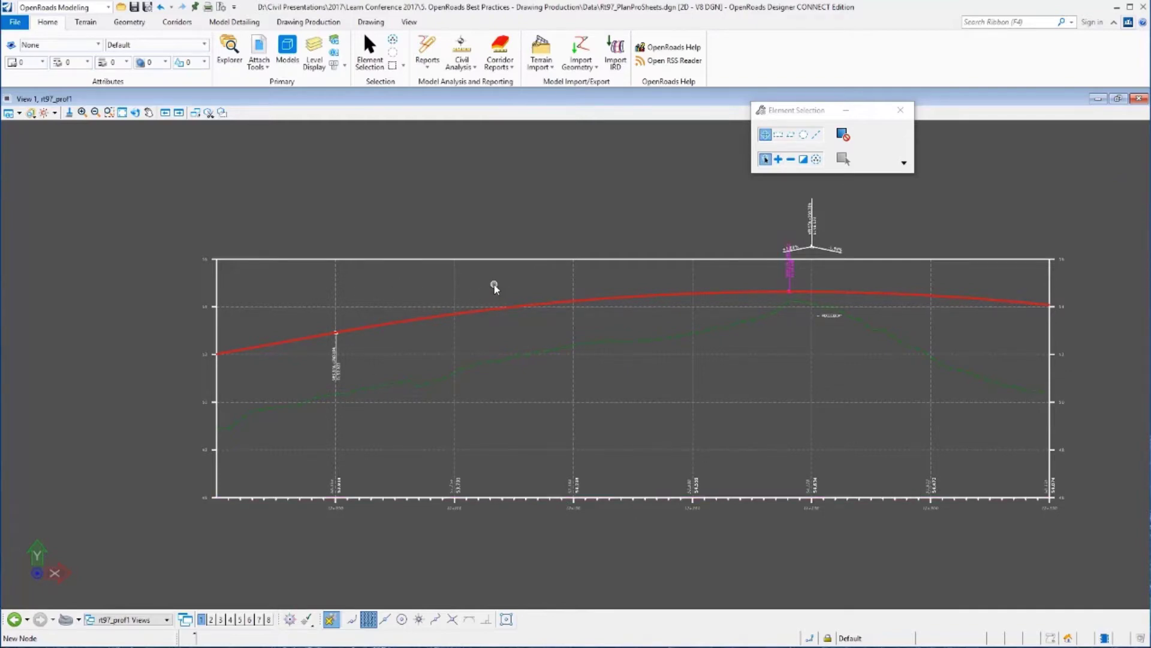
scroll(494, 286, "up", 2)
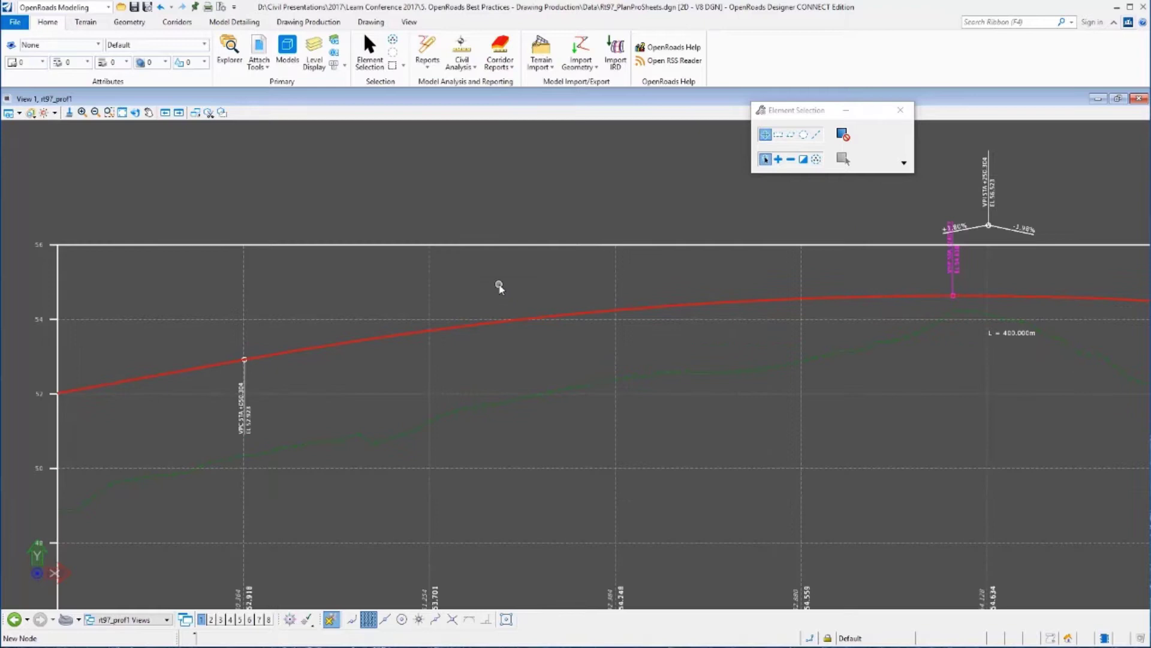
Step: Start Place Label from Drawing Production with the label Type set to Cell
left_click(302, 23)
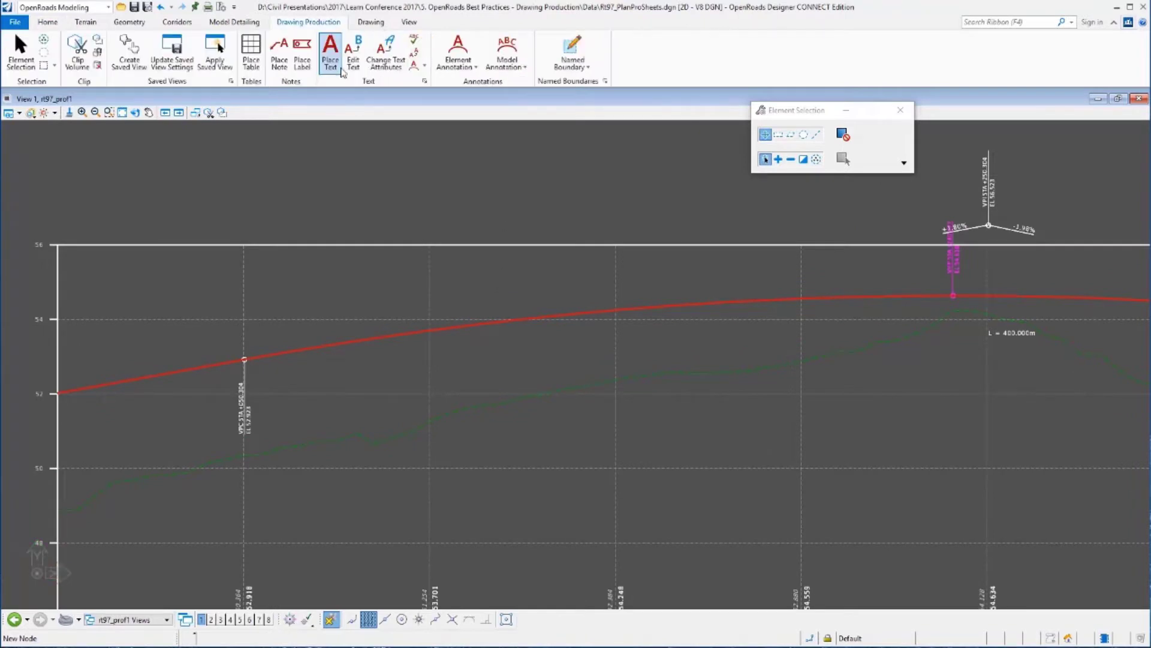
left_click(304, 68)
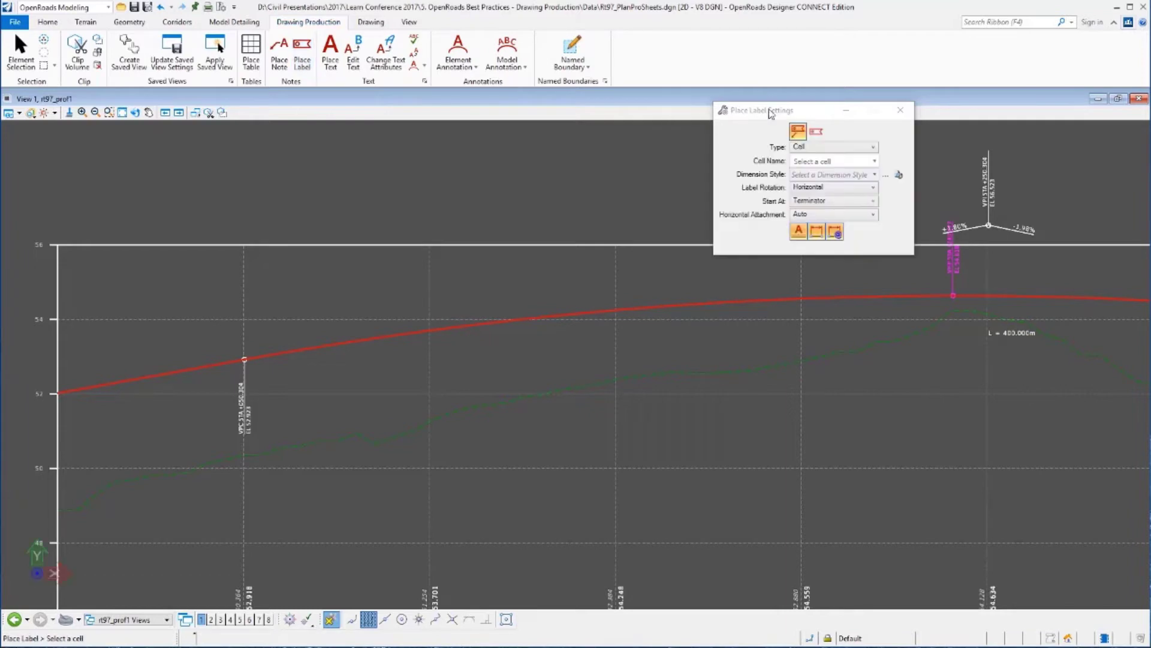
left_click_drag(754, 101, 752, 96)
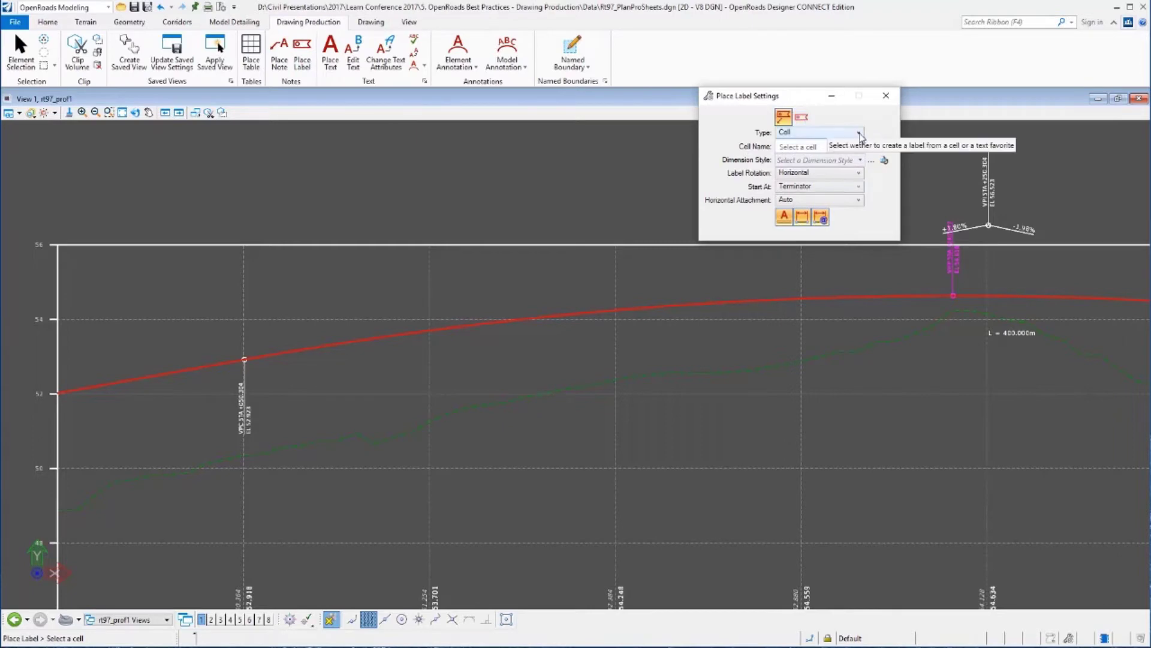
left_click(860, 132)
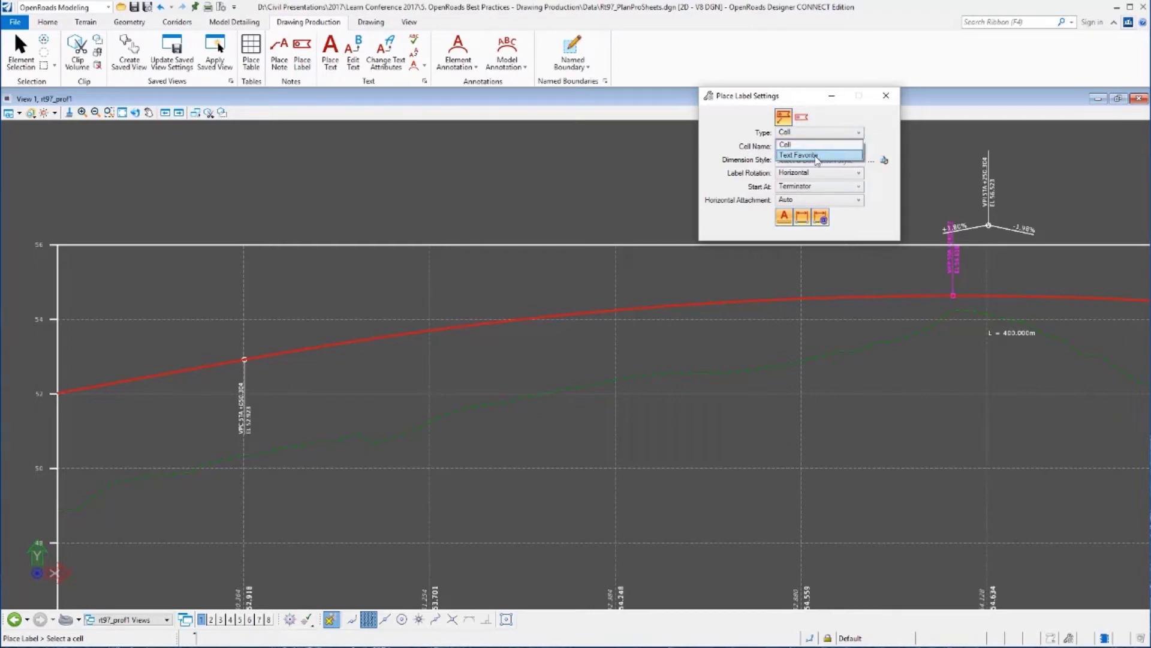
left_click(817, 157)
left_click(862, 149)
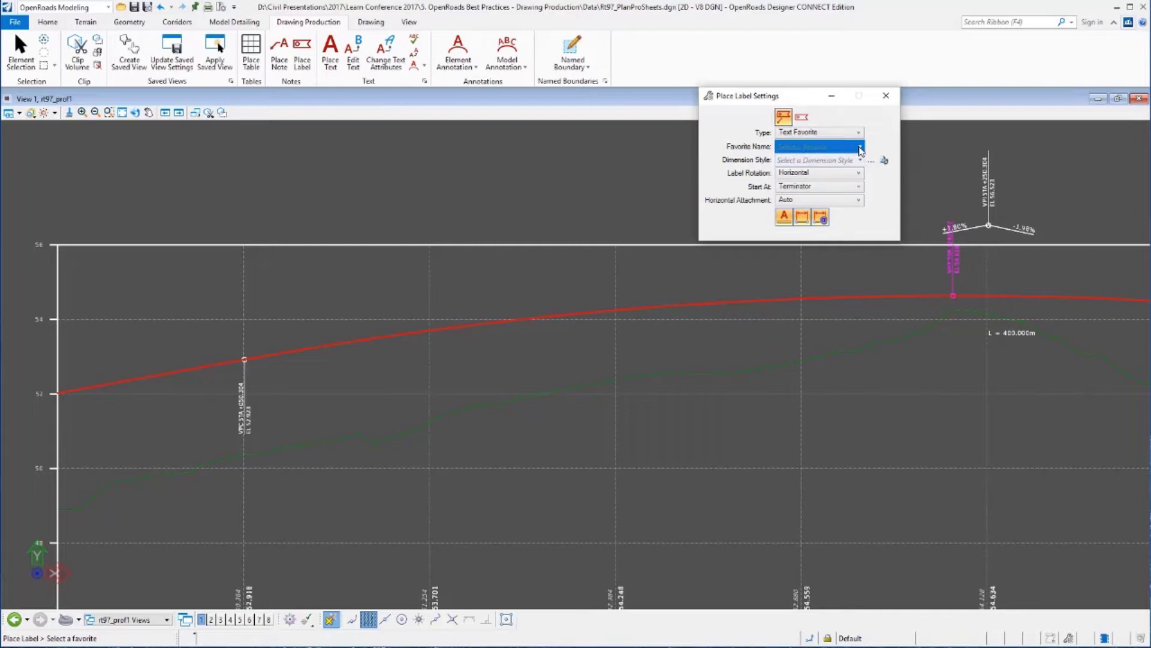
mouse_move(890, 179)
left_mouse_down()
mouse_move(892, 213)
mouse_move(893, 182)
left_mouse_up()
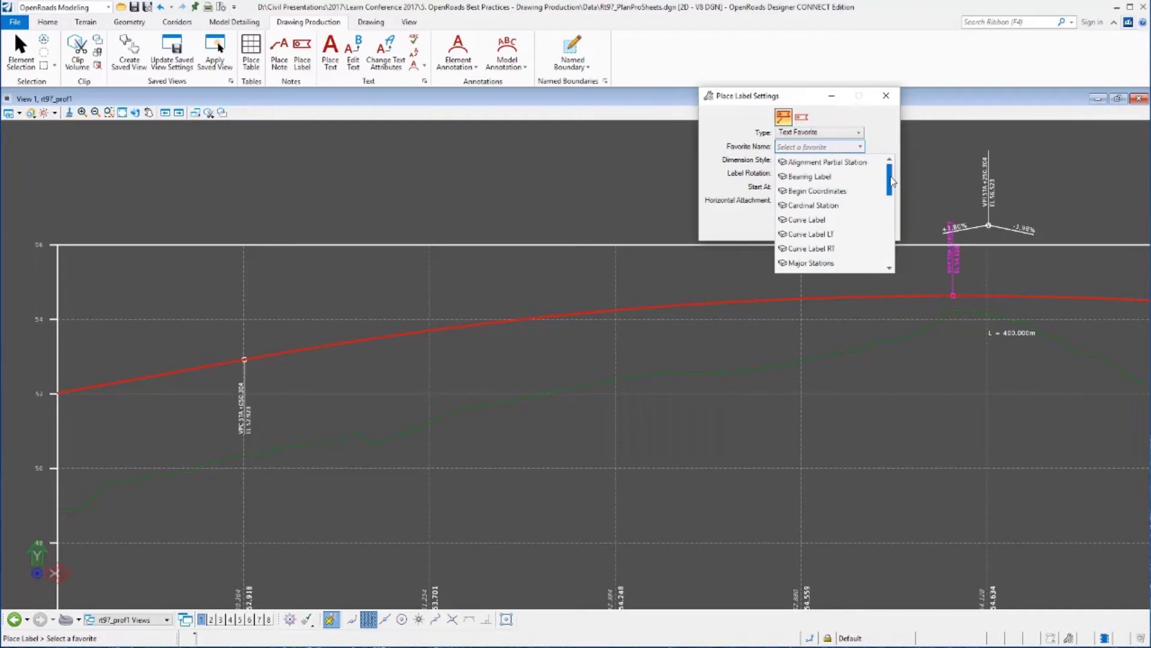
left_click(846, 136)
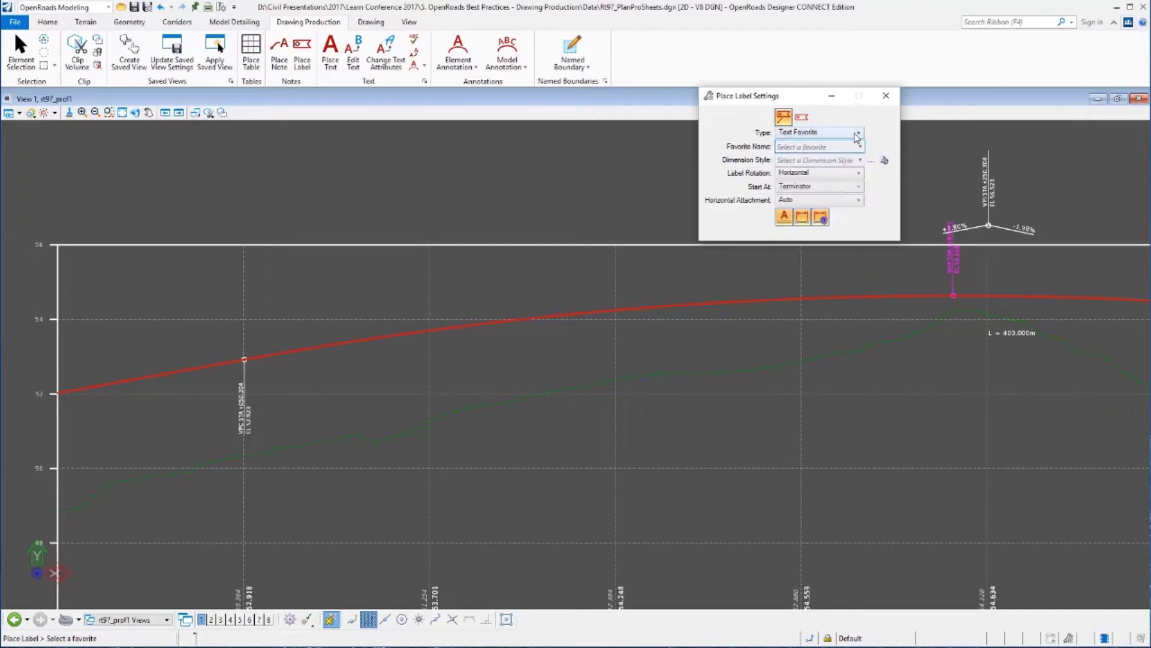
left_click(856, 137)
left_click(826, 151)
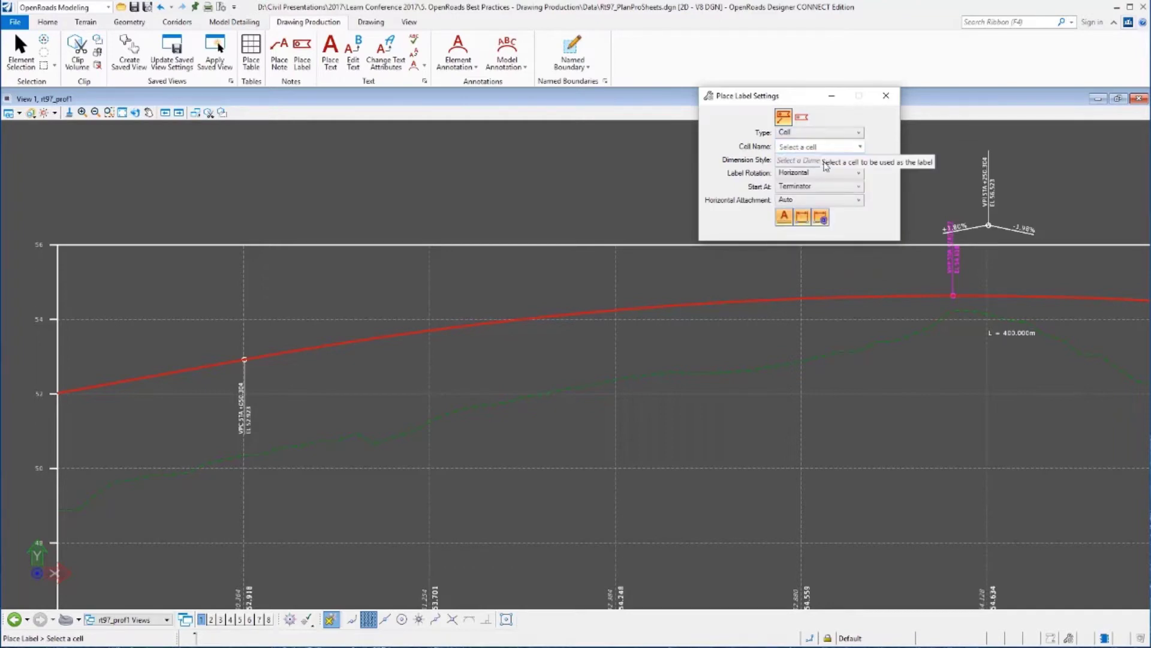
Step: Choose the _Lbl_Prof_Sta-Elev cell and toggle off label association
left_click(861, 149)
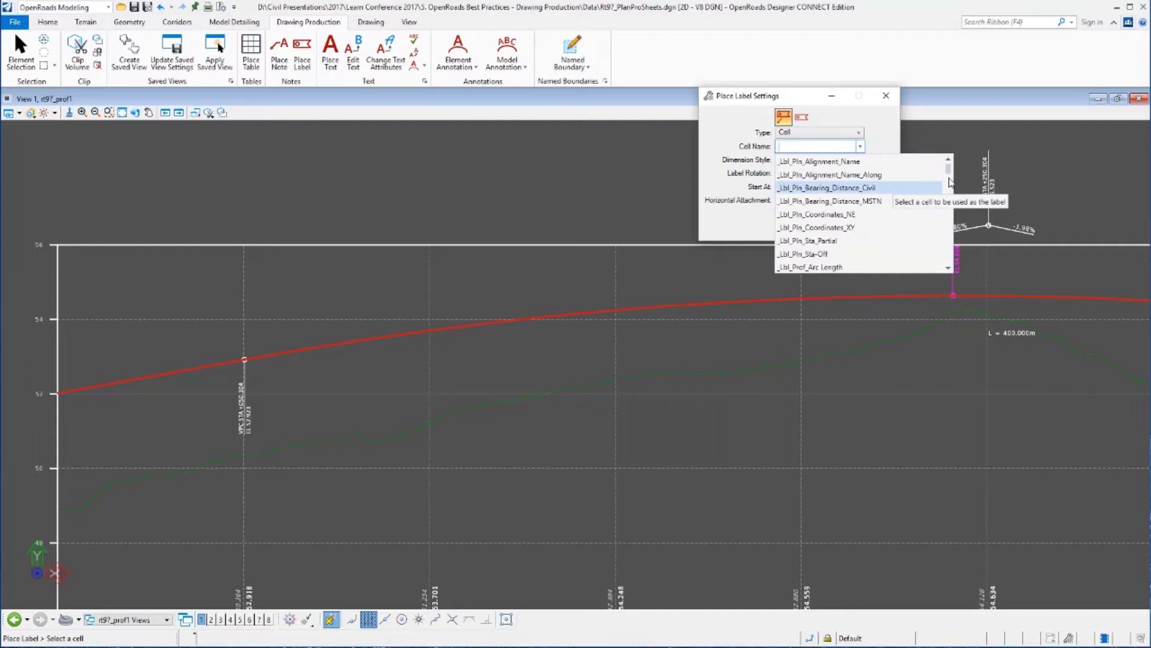
left_click(948, 269)
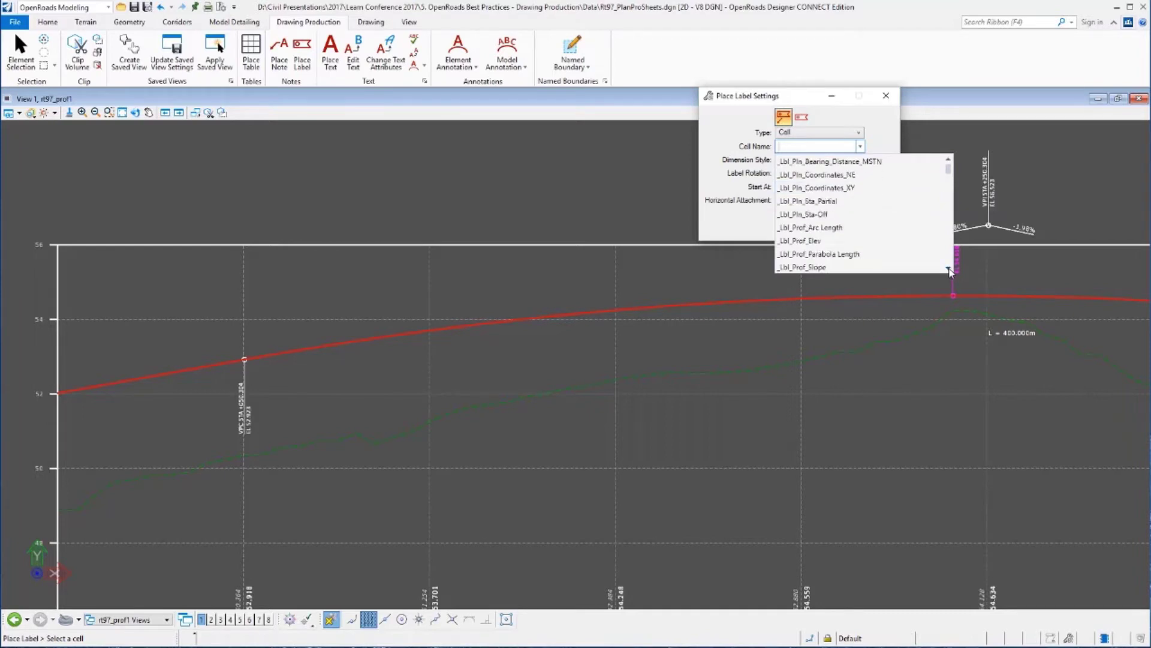
scroll(823, 185, "down", 1)
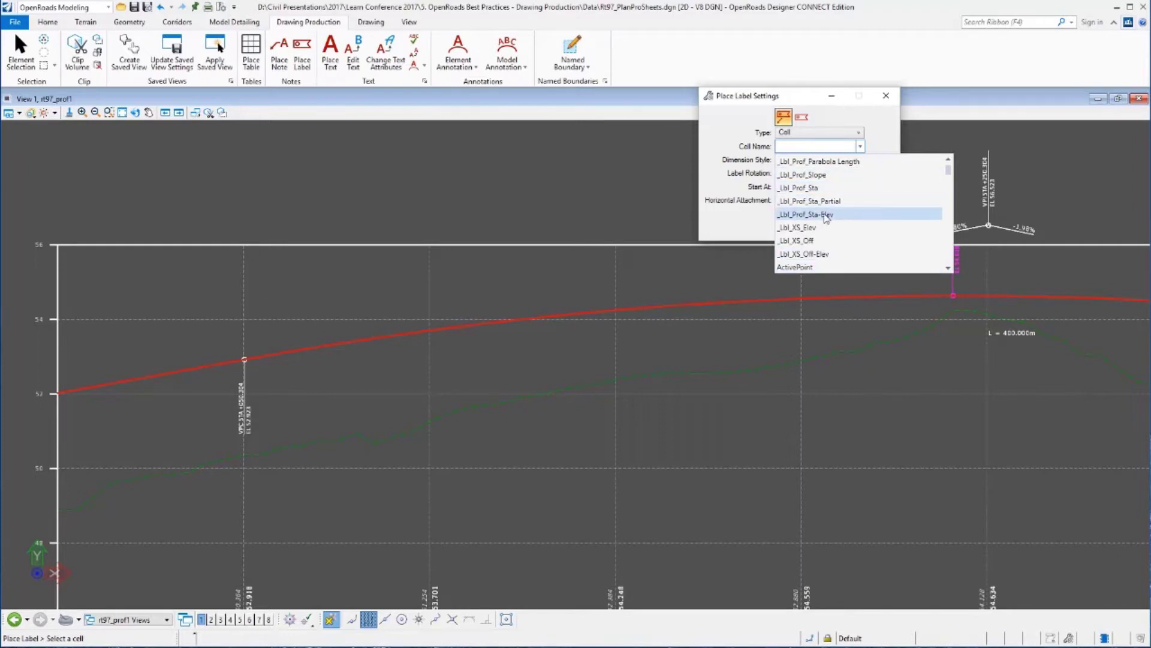
left_click(827, 216)
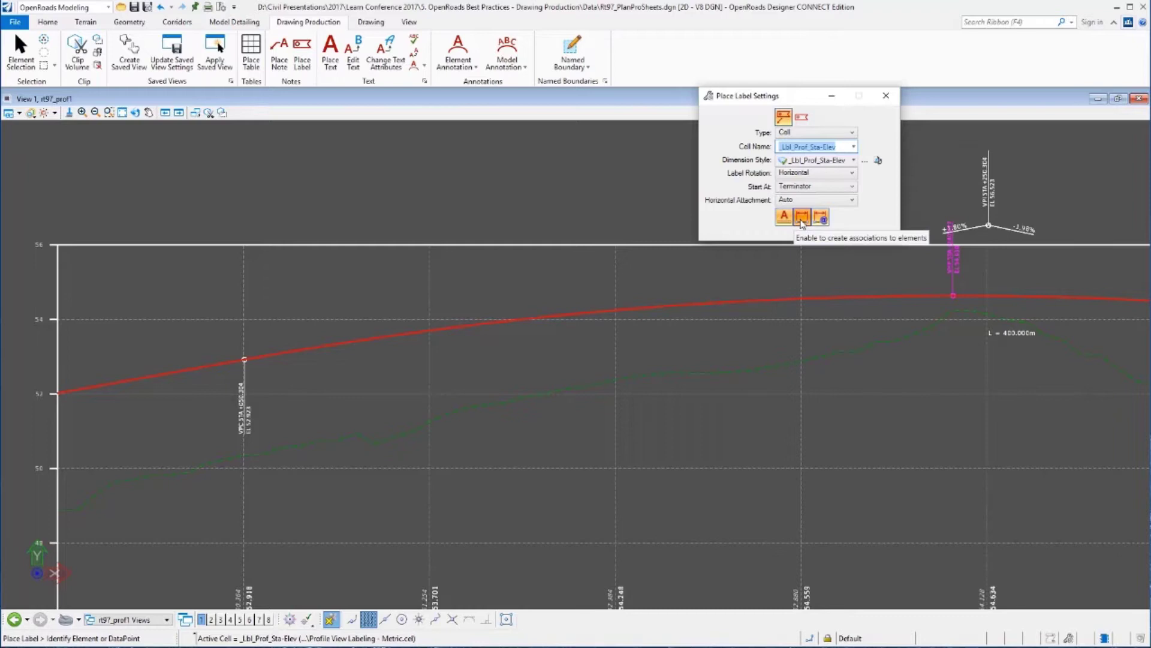
left_click(802, 220)
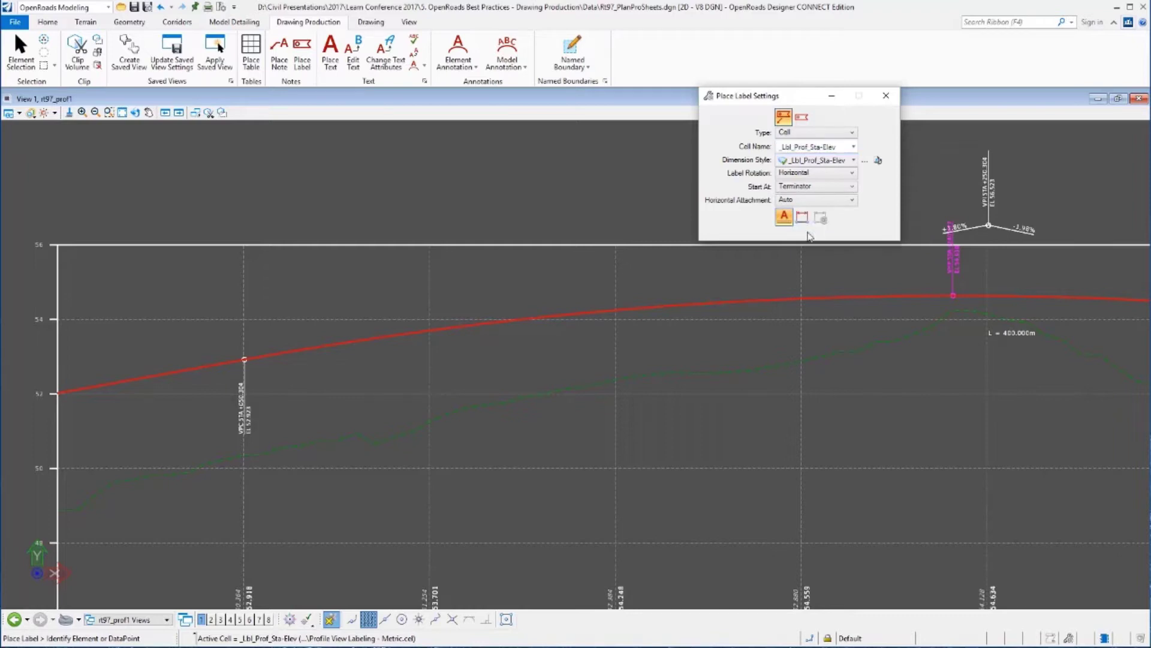
Step: With association and Near snap on, label the red profile at STA 12+113.102, EL 53.867
left_click(802, 220)
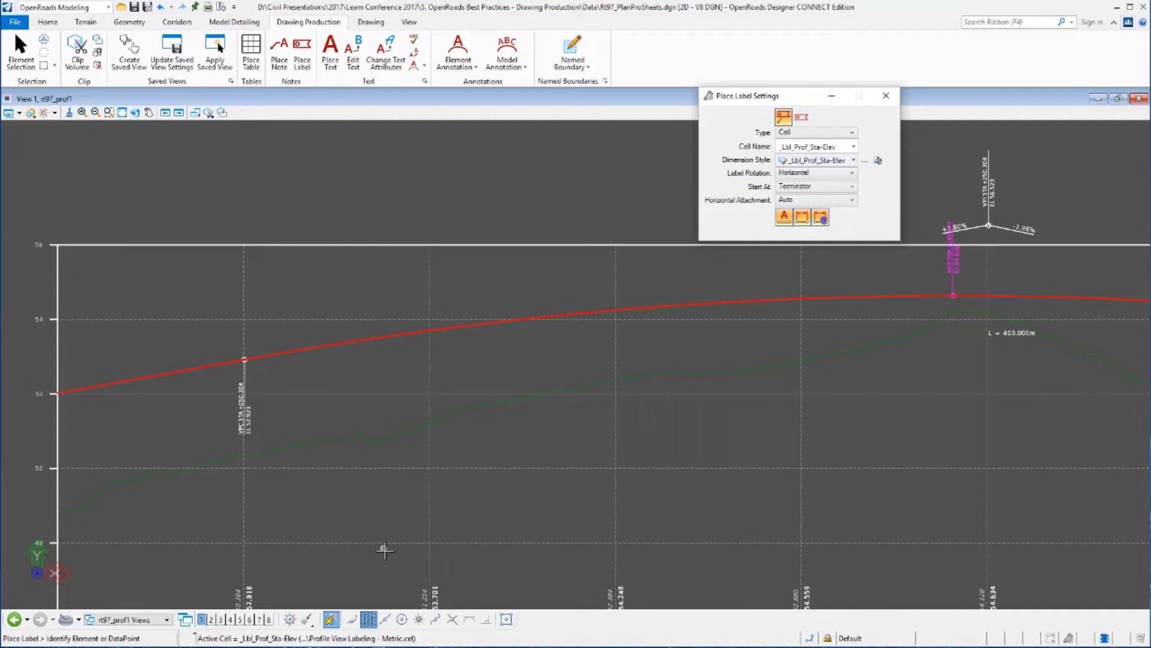
left_click(351, 621)
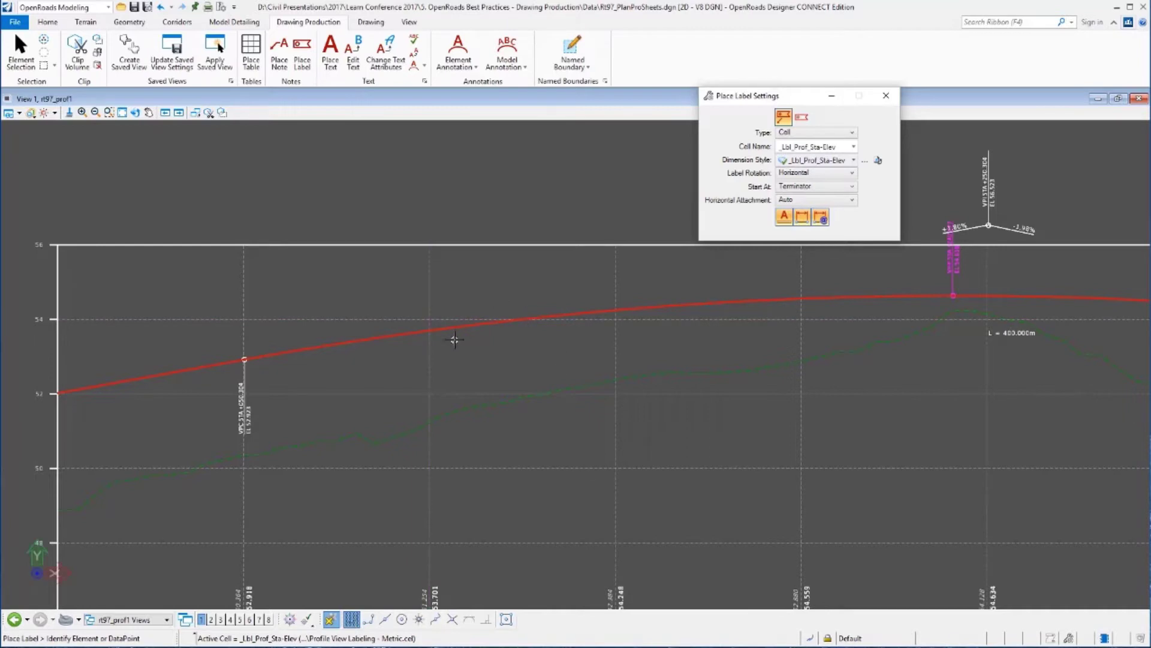
left_click(457, 327)
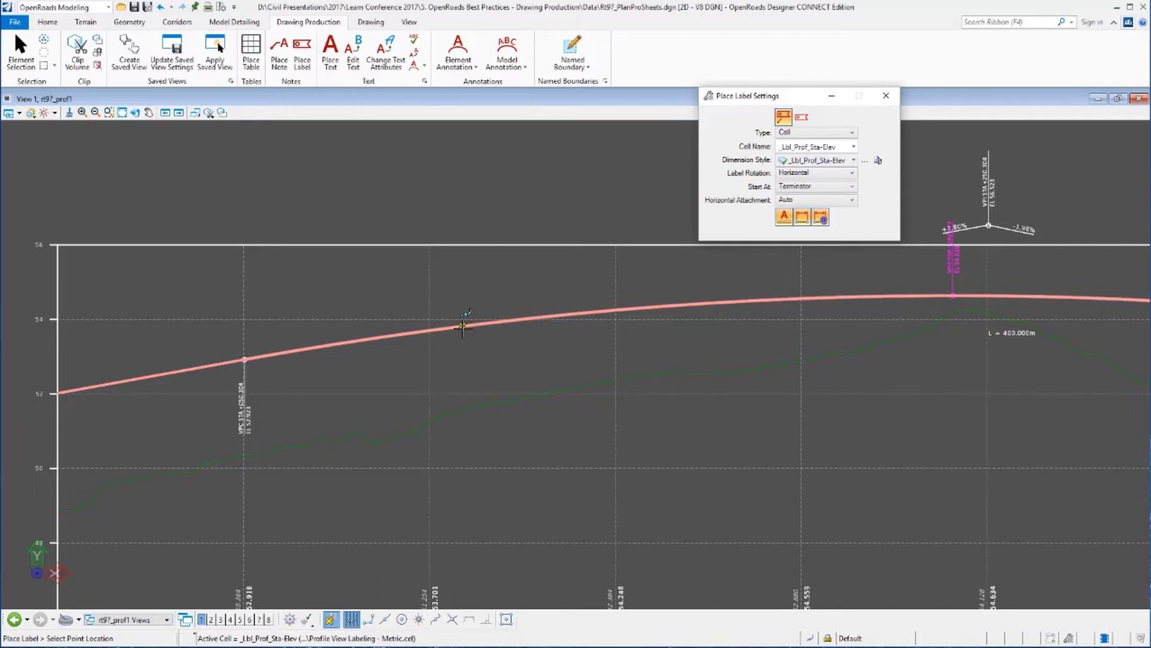
left_click(478, 326)
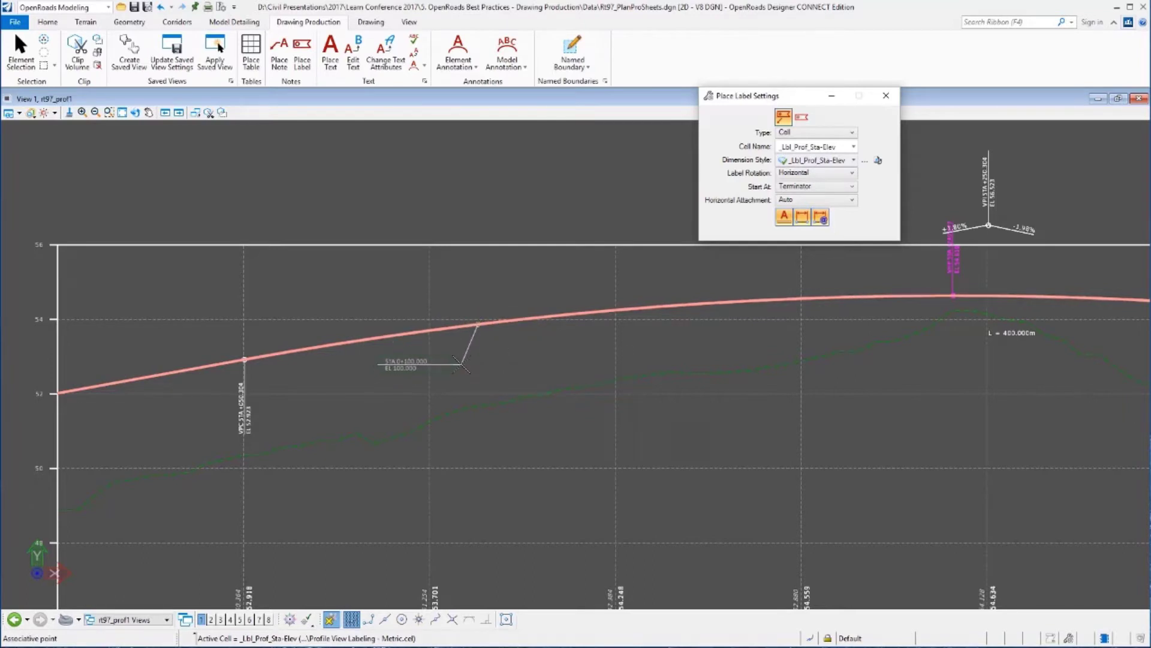
left_click(462, 363)
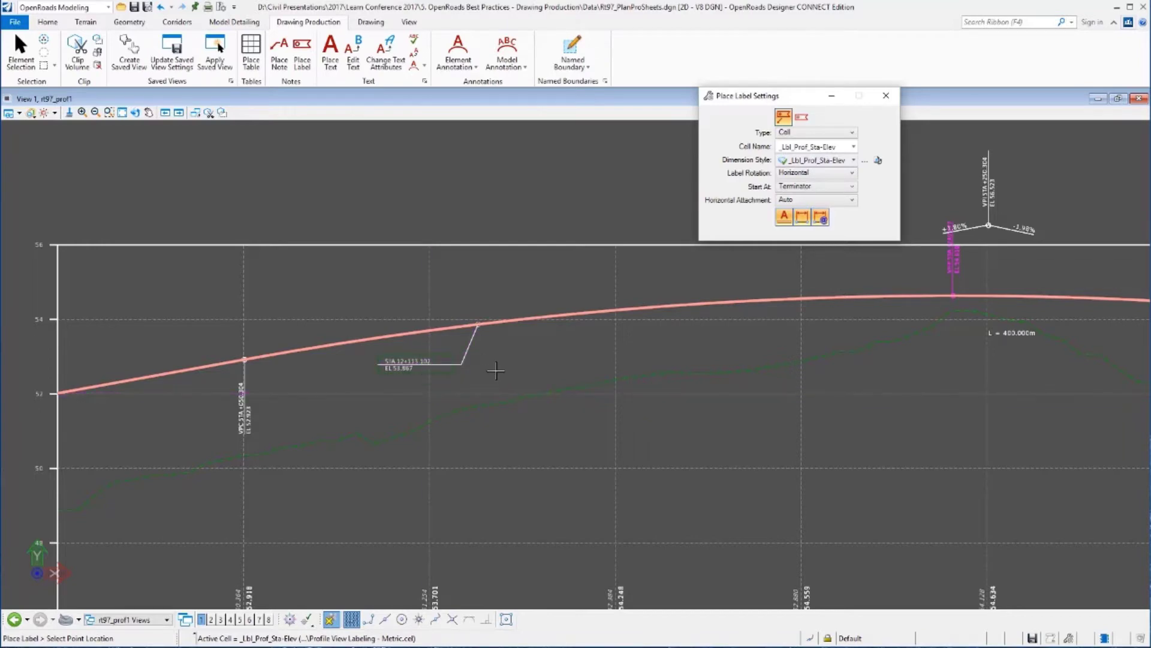
right_click(495, 370)
scroll(489, 371, "down", 1)
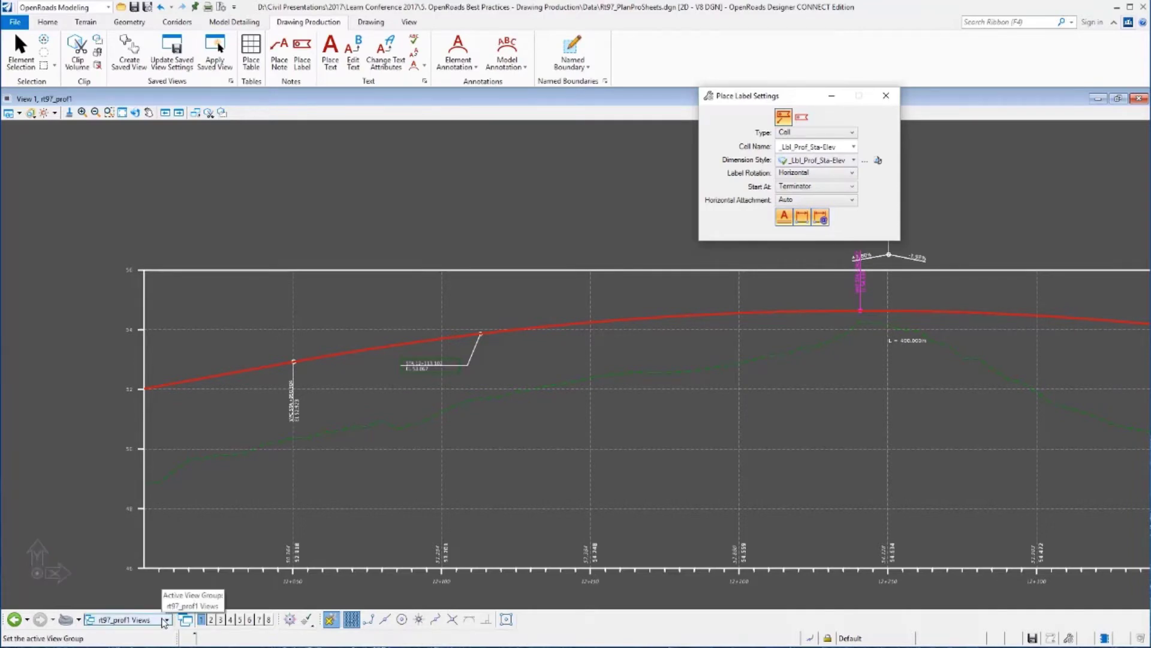
Step: Switch back to the multi-model plan view group
left_click(165, 619)
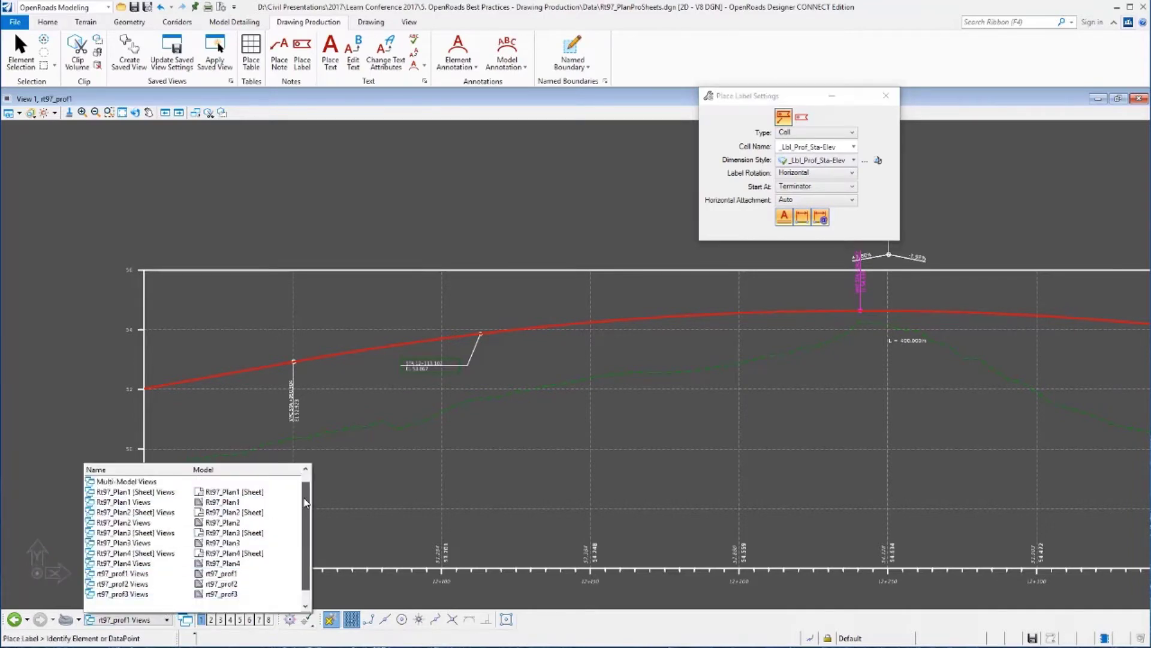
scroll(305, 503, "up", 2)
left_click(153, 501)
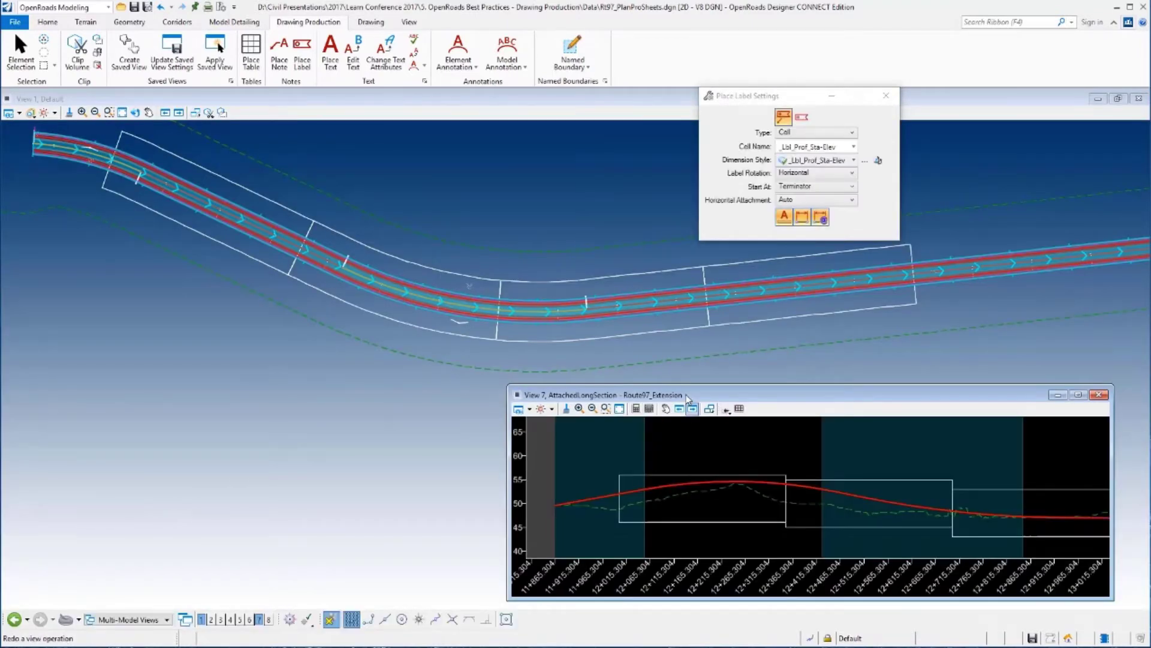
Step: Check that the red profile is RT97_Ext_V from Geometry.dgn, then deselect it
left_click(8, 48)
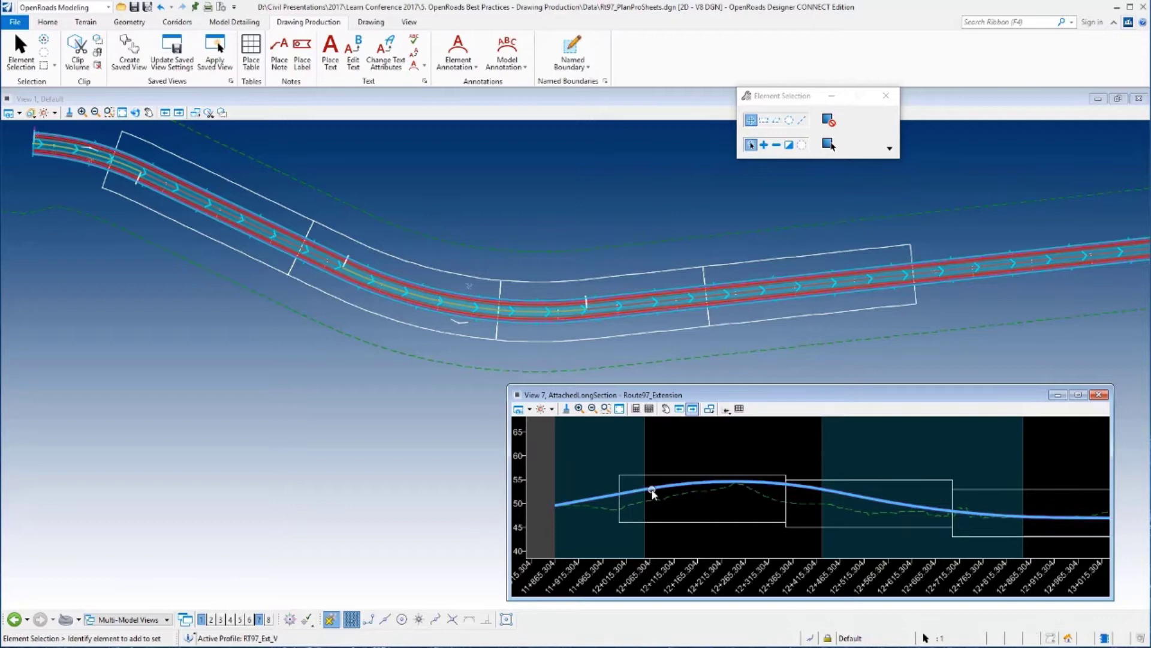
left_click(658, 491)
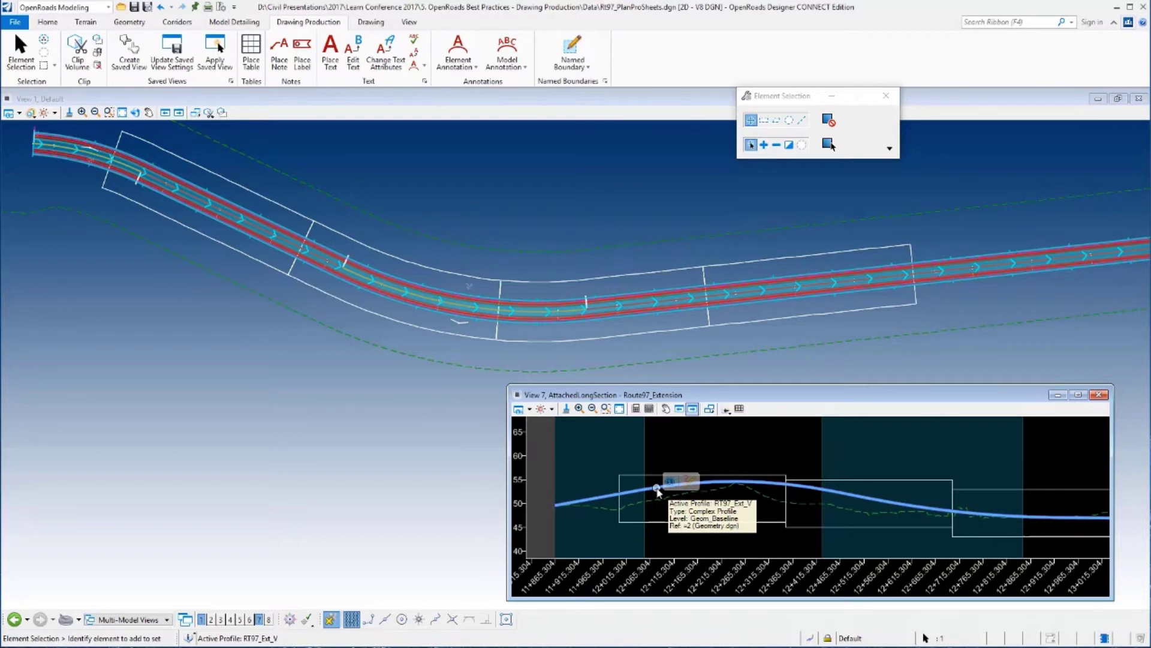
left_click(764, 444)
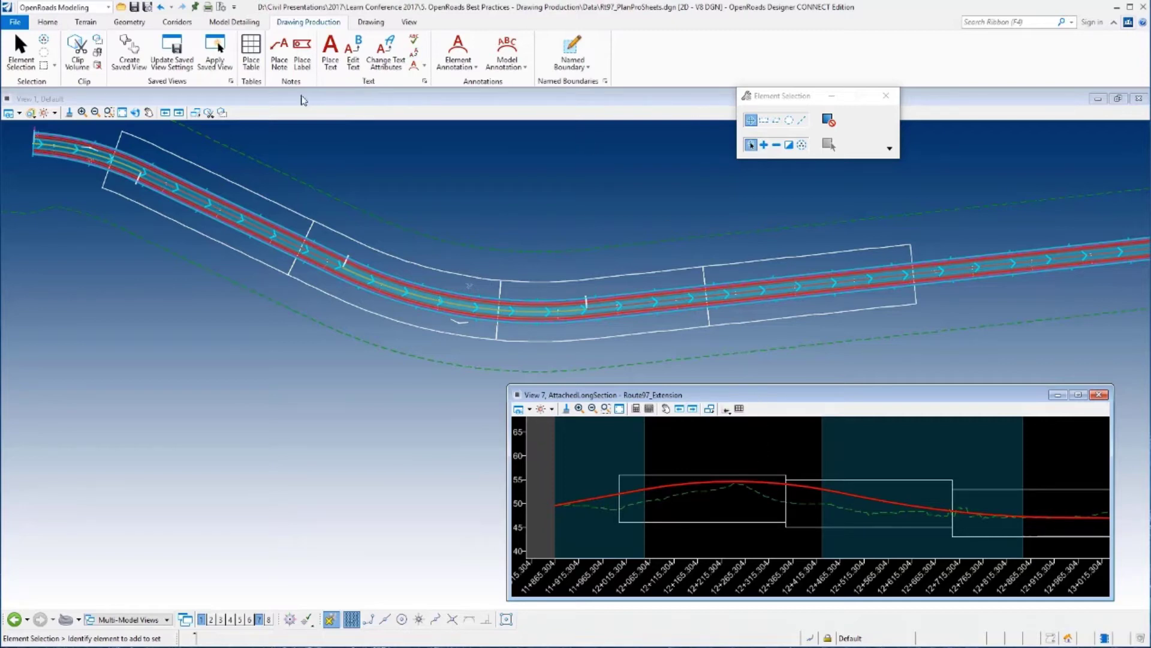
Step: Activate the Geometry.dgn reference for editing in place
left_click(54, 23)
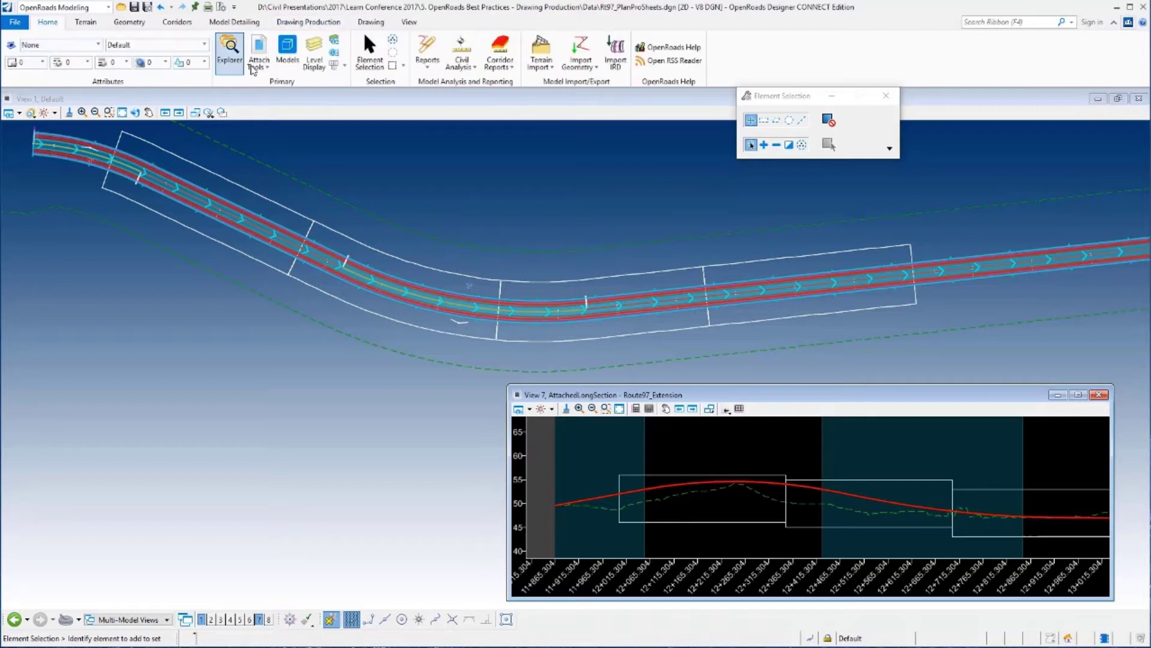
left_click(259, 51)
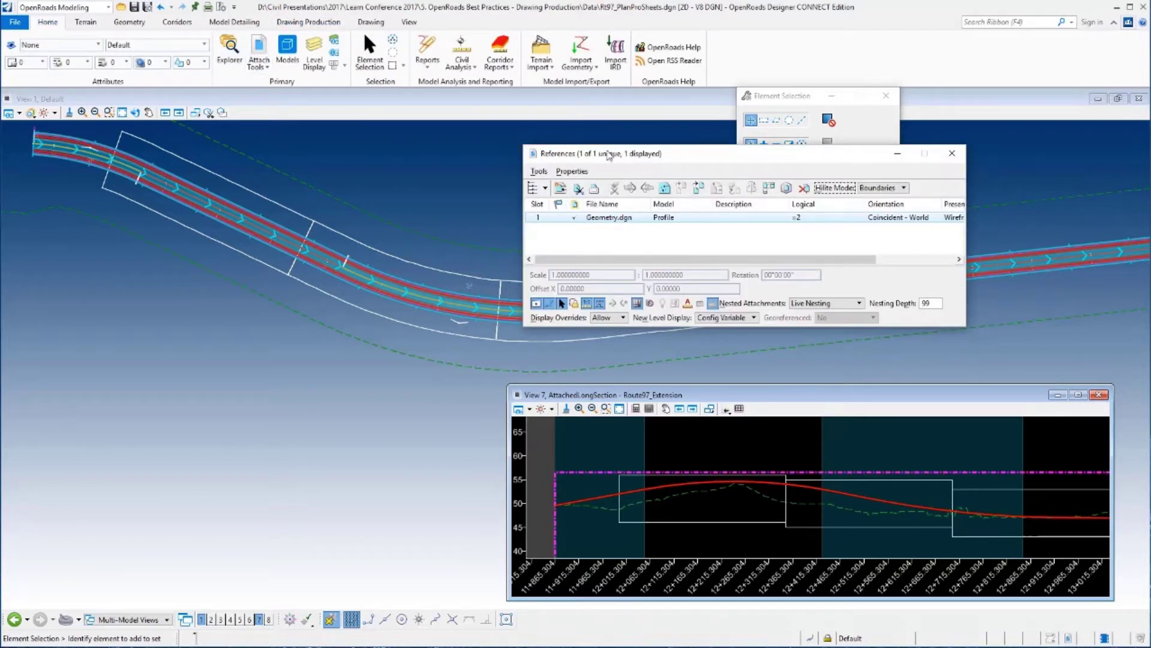
left_click_drag(609, 154, 562, 141)
left_click(572, 207)
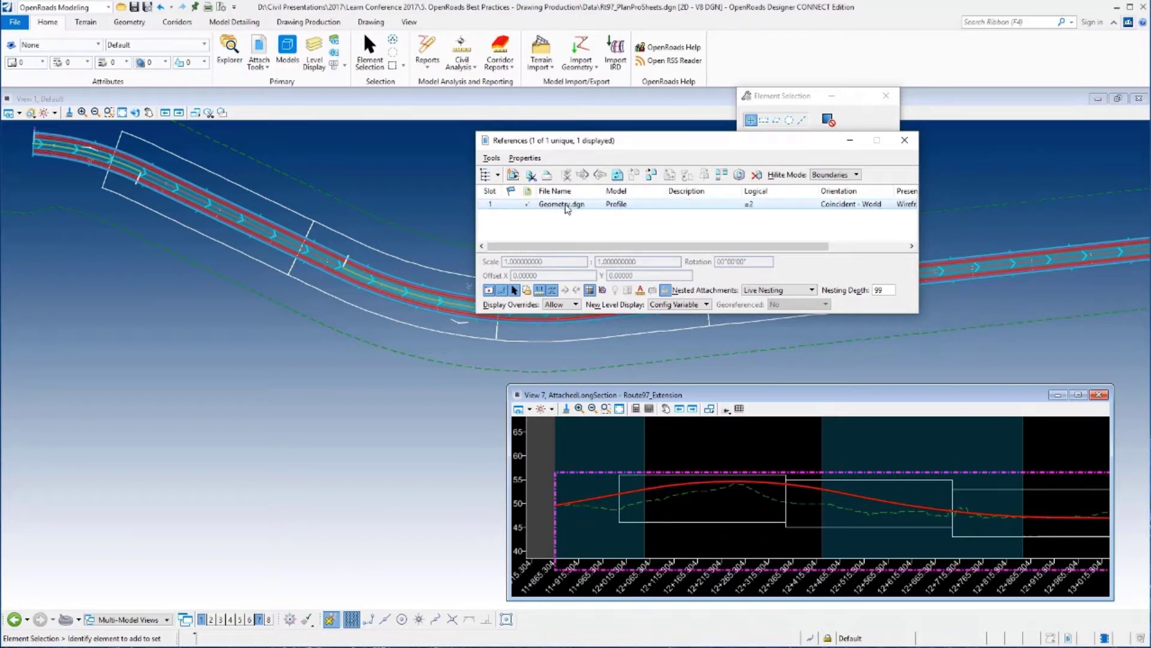
right_click(567, 208)
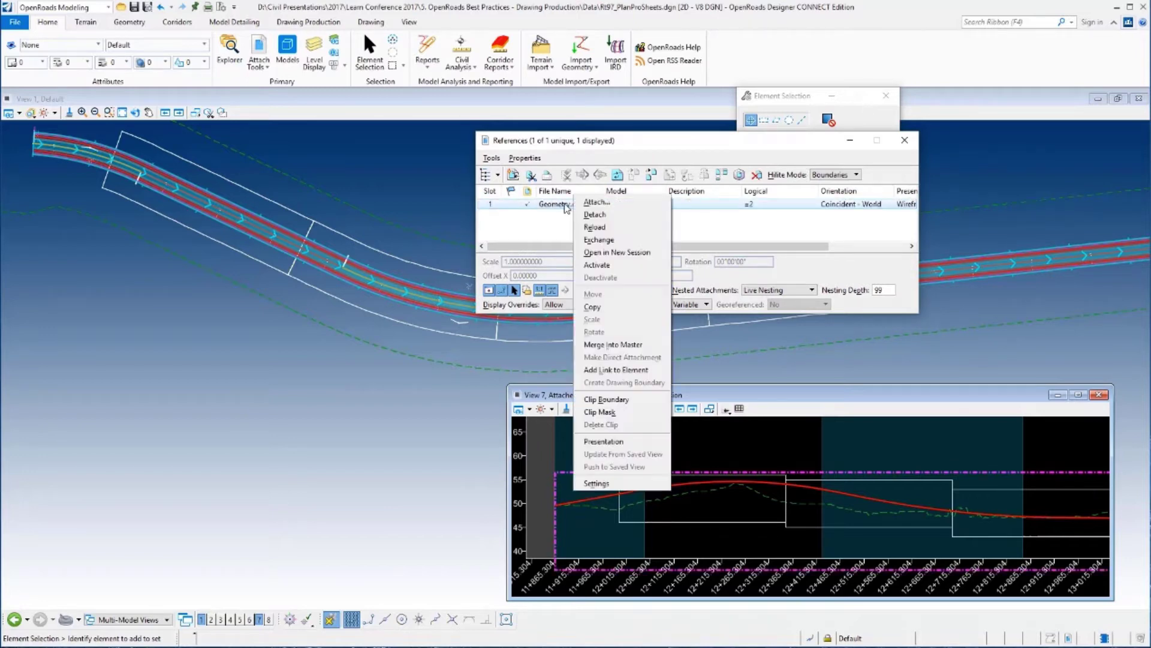
left_click(597, 265)
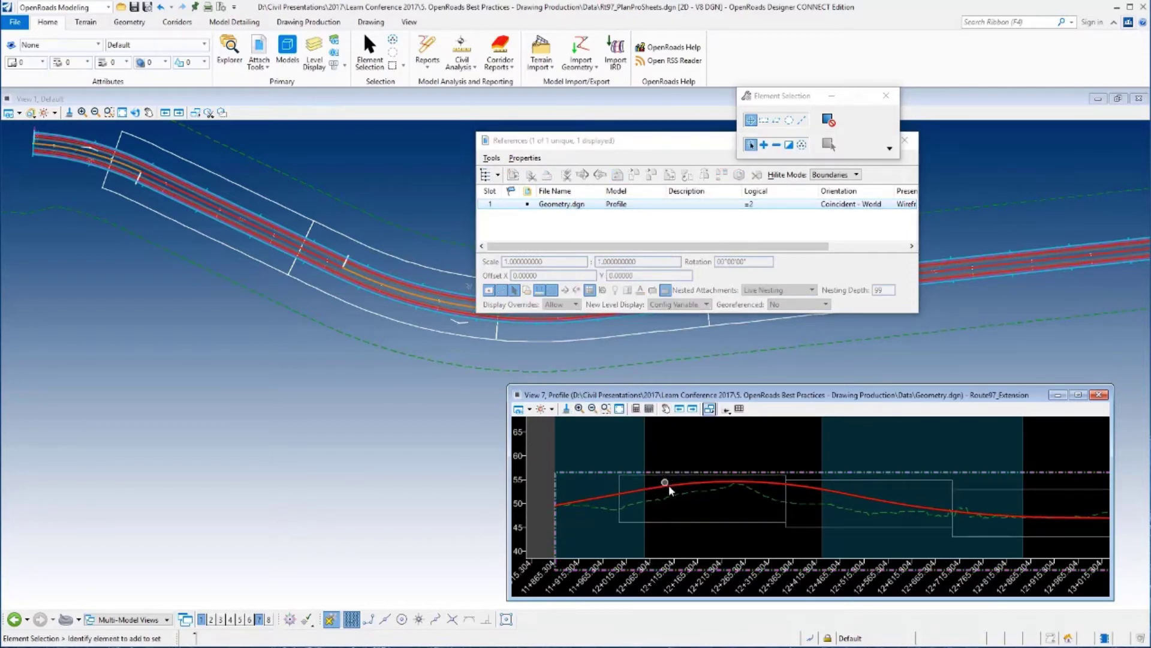
Step: Change the first tangent grade of RT97_Ext_V from 1.80% to 2%
left_click(697, 497)
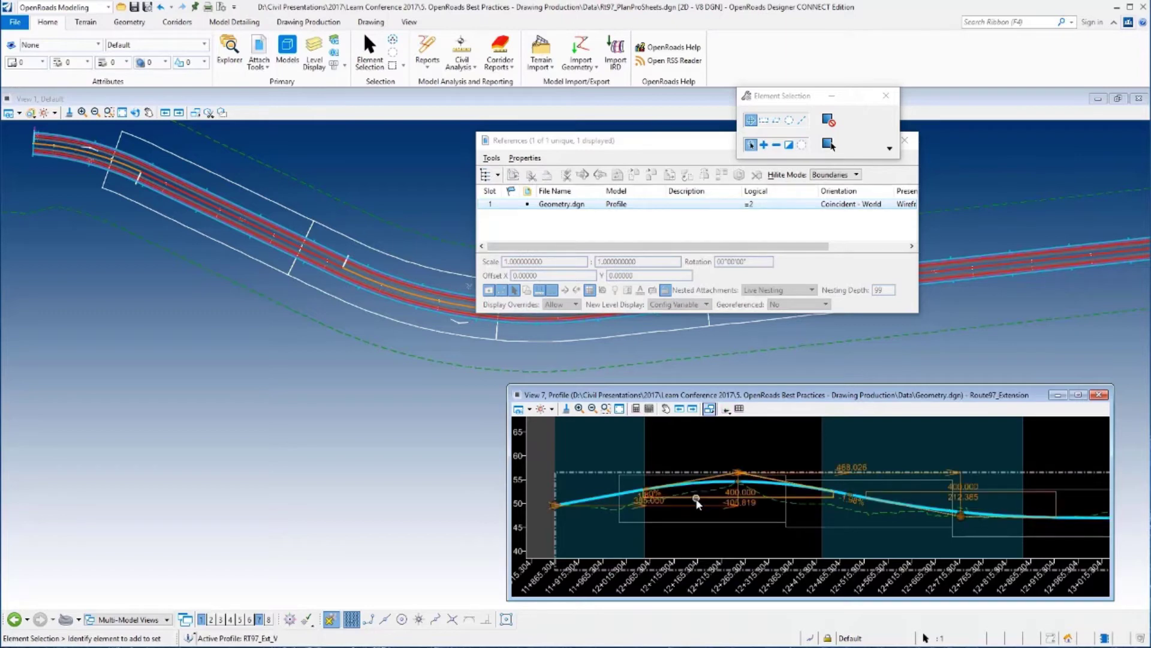
scroll(759, 503, "up", 1)
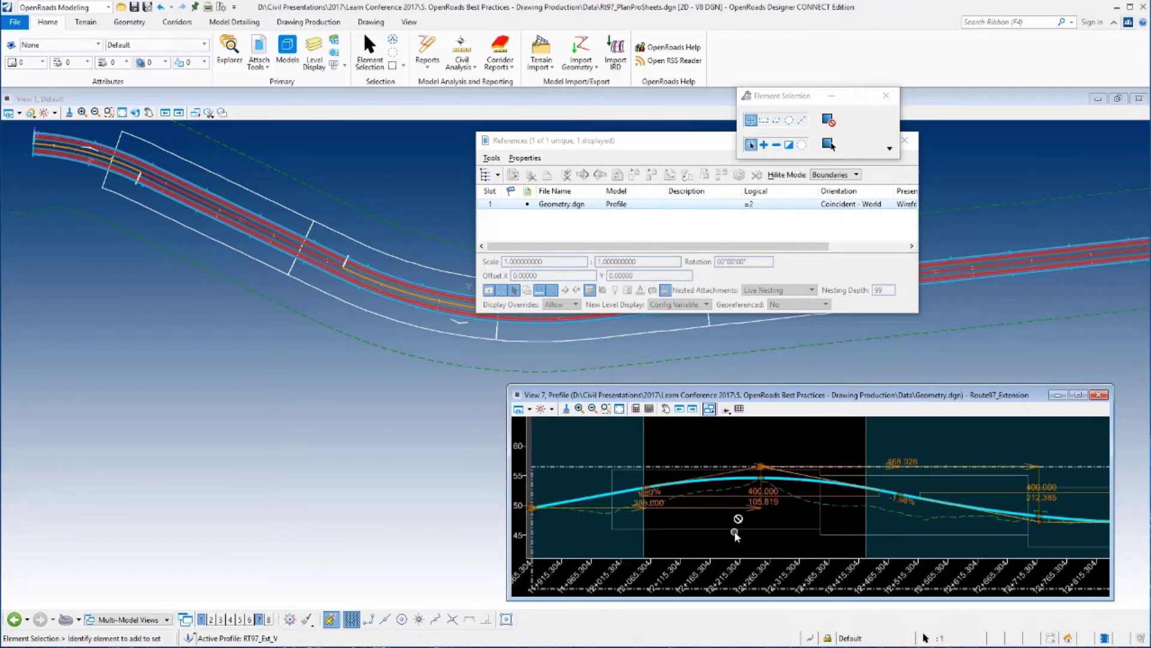
left_click(655, 495)
type("2")
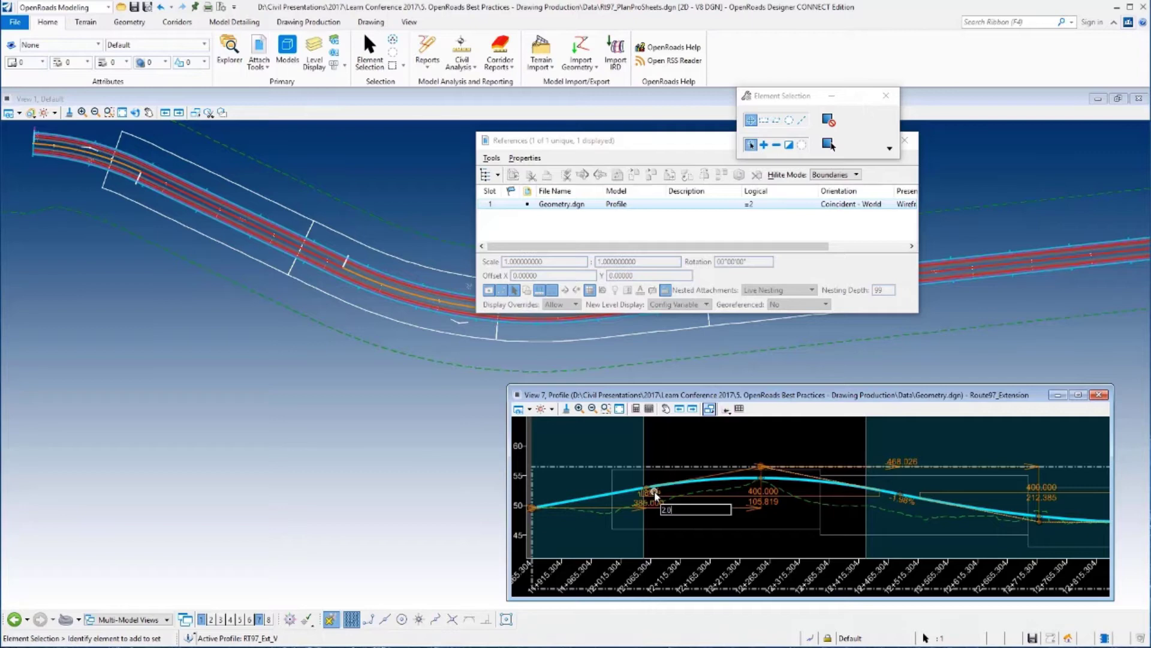
key("Return")
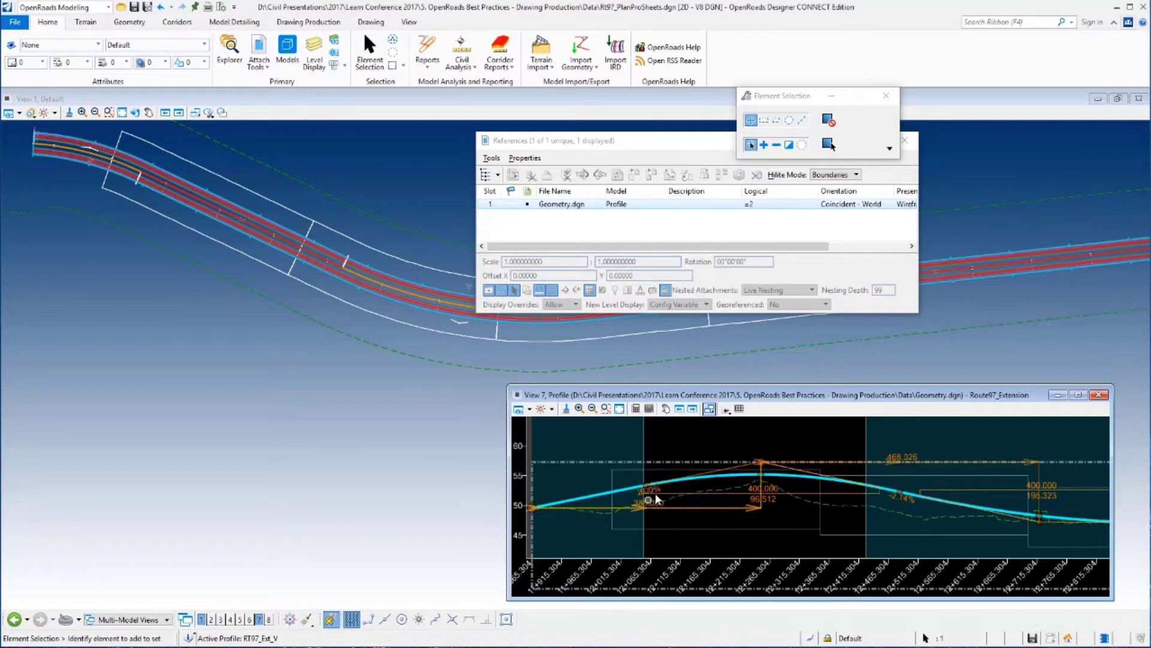
left_click(700, 537)
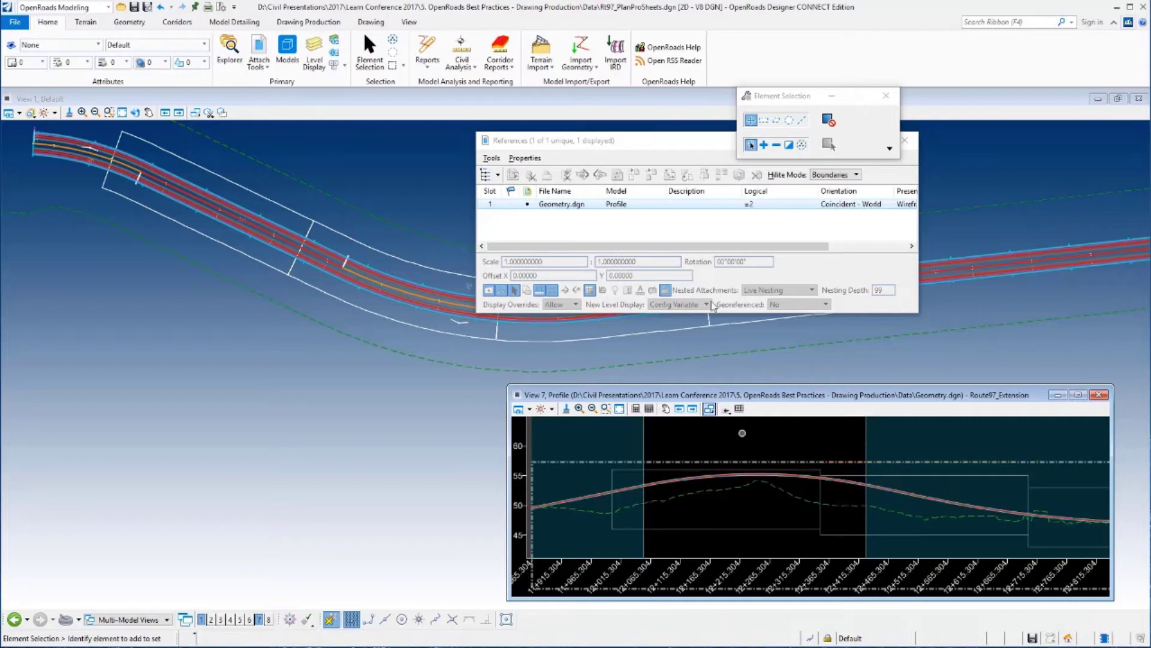
Step: Deactivate the Geometry.dgn reference and close the References list
right_click(558, 209)
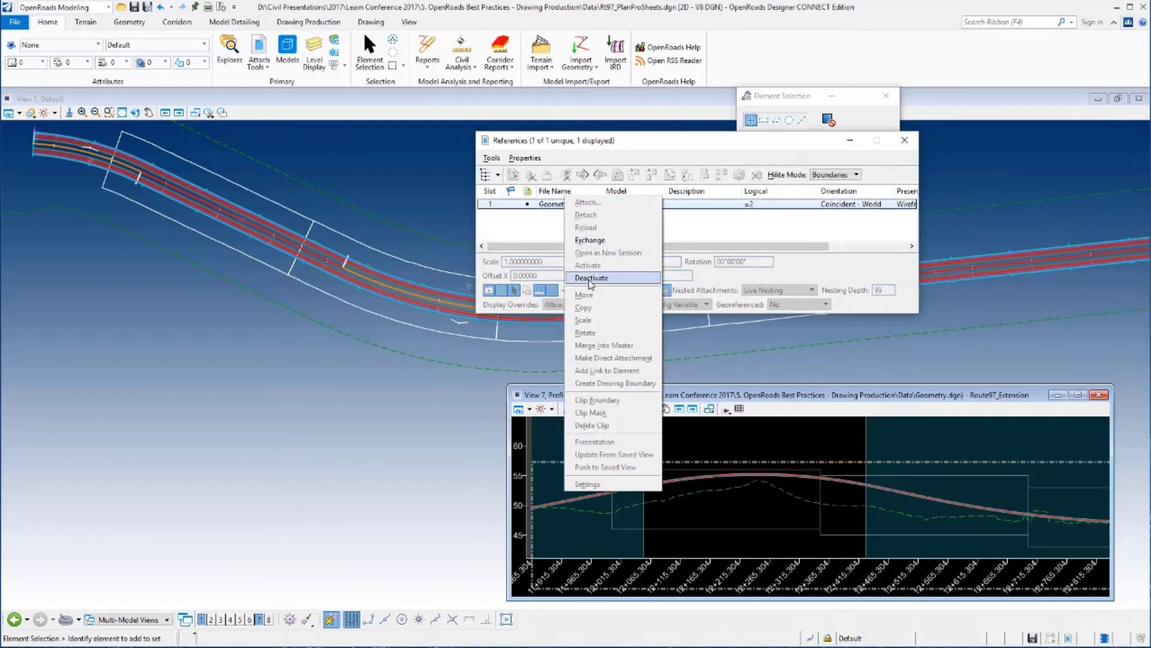
left_click(600, 239)
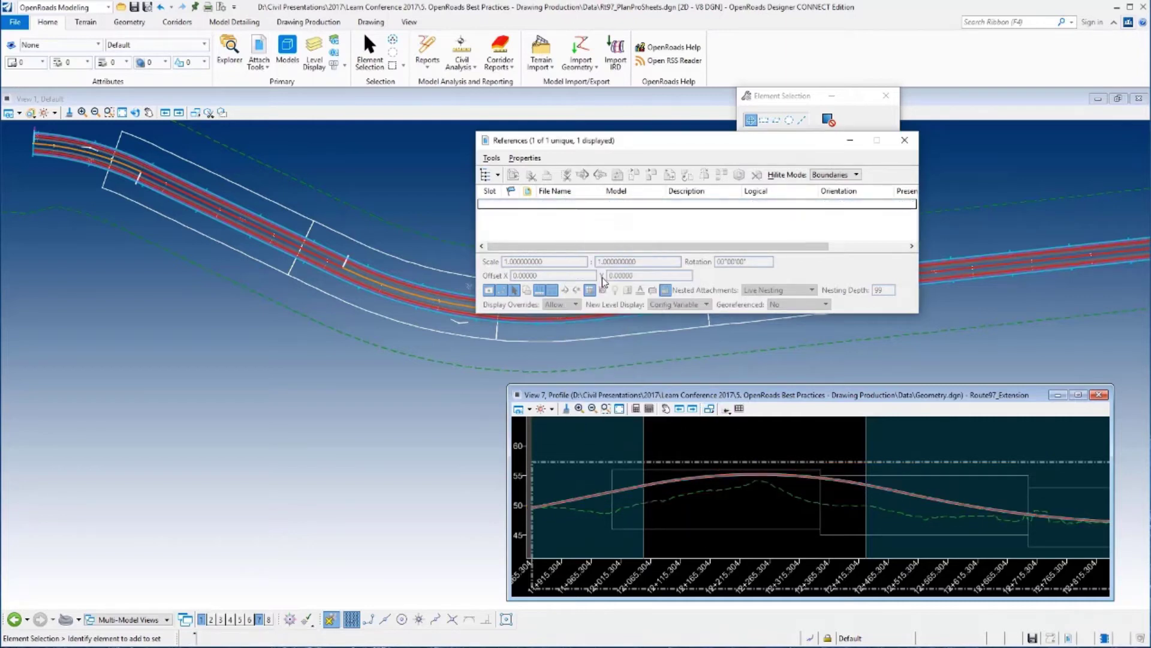
left_click(905, 139)
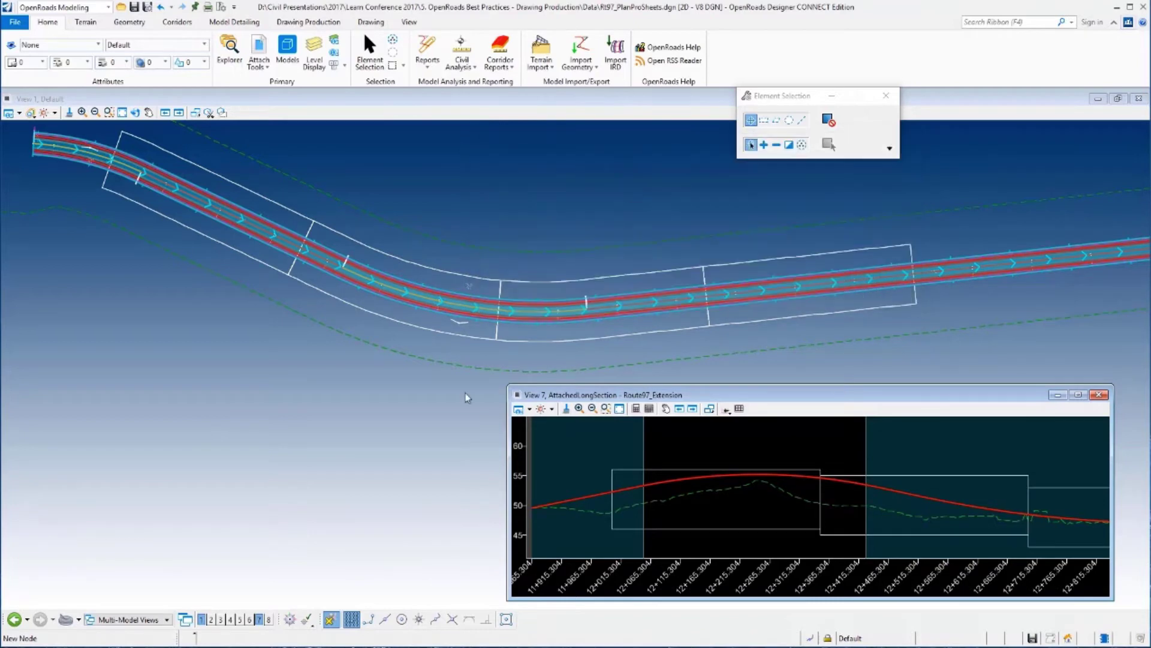
left_click(154, 620)
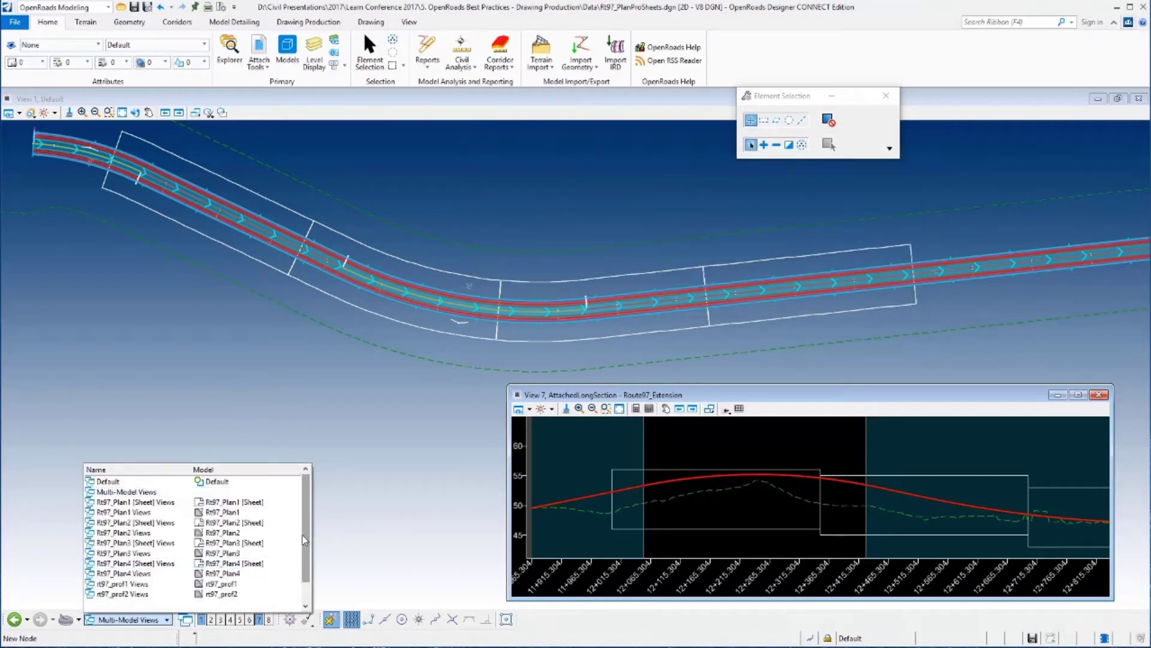
Step: Show rt97_prof1 Views and zoom in to confirm the label now reads EL 54.345
left_click(141, 583)
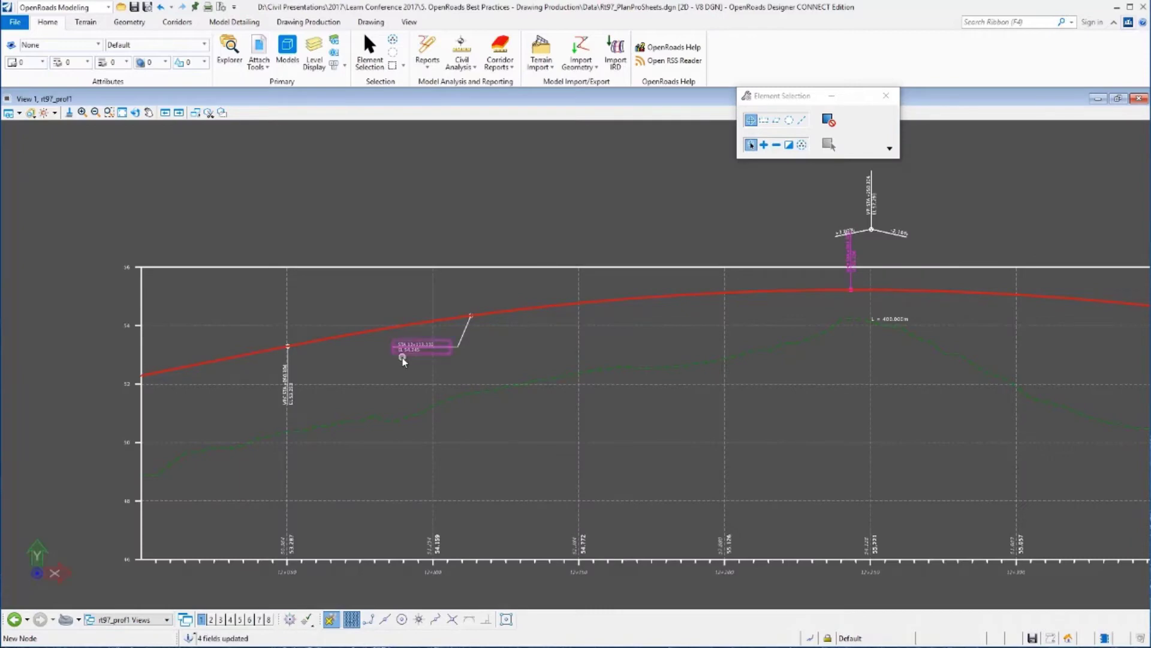
scroll(406, 358, "up", 1)
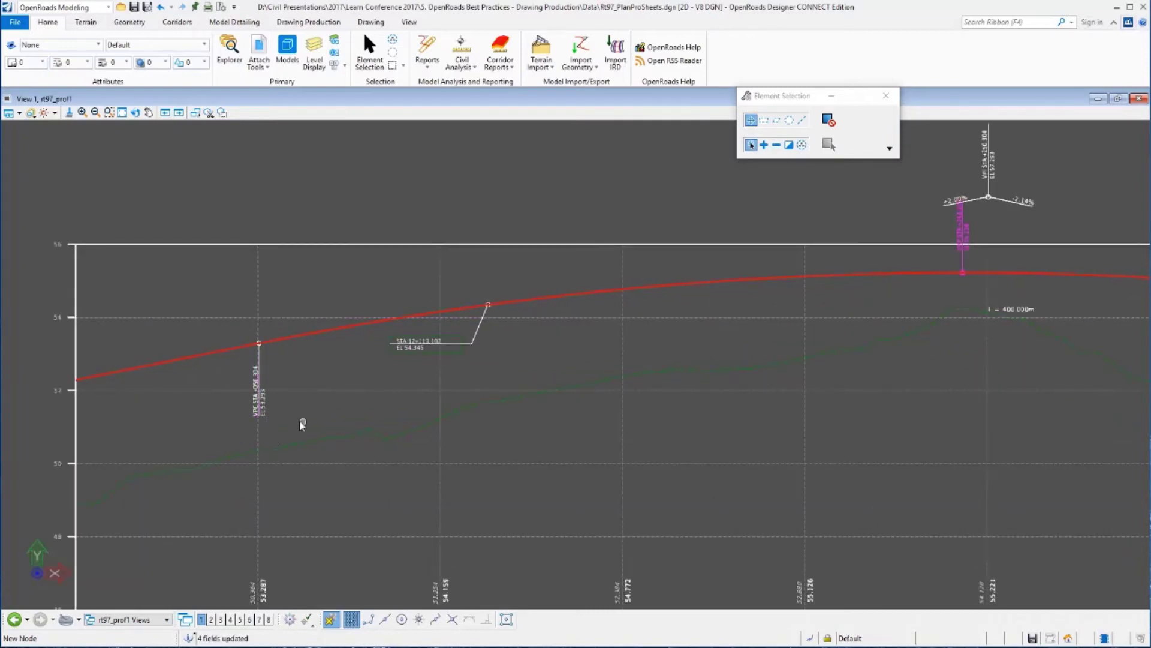
scroll(300, 415, "down", 1)
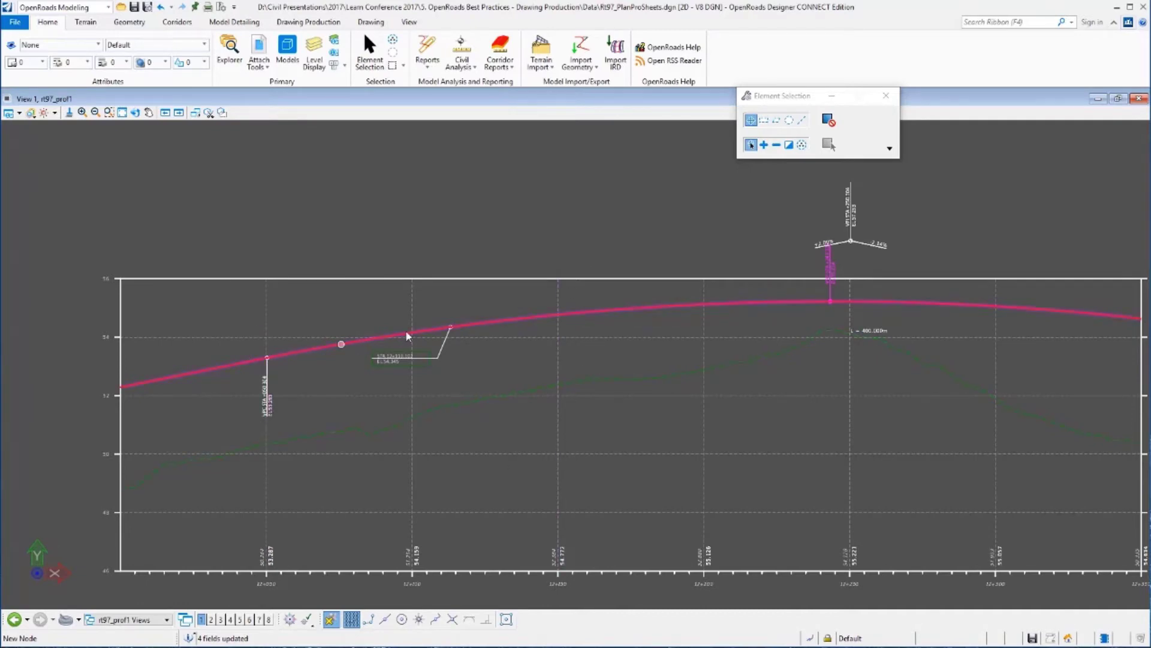
scroll(435, 326, "up", 1)
scroll(423, 331, "up", 1)
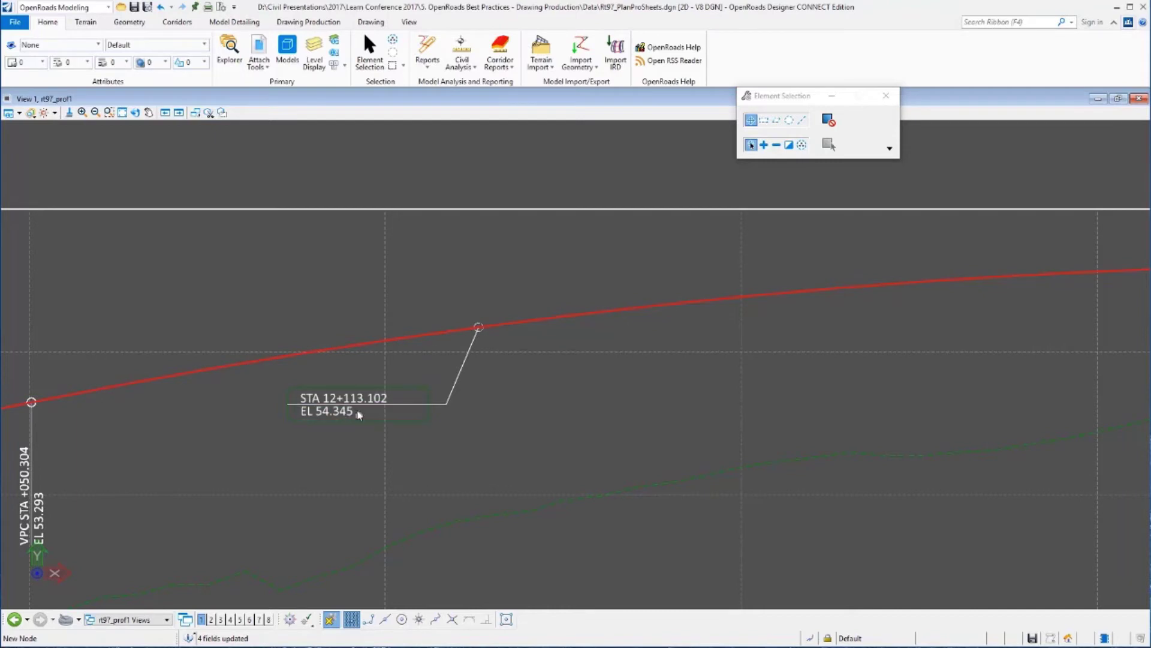
scroll(437, 377, "down", 6)
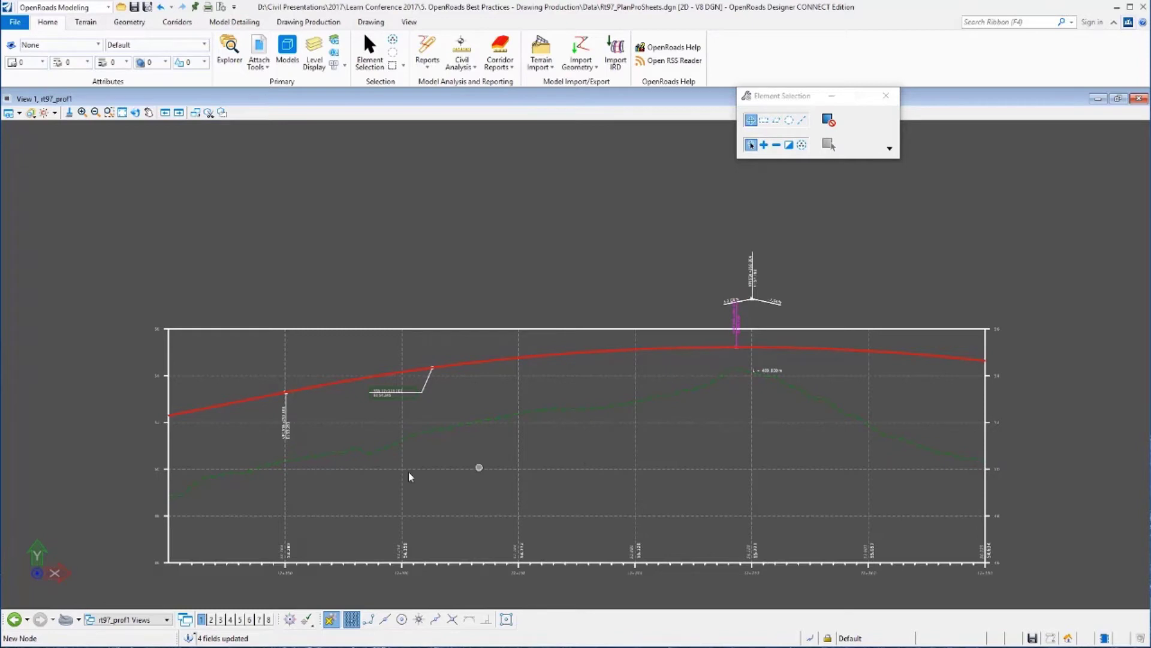
Step: Switch to the Rt97_Plan1 [Sheet] Views group and zoom in to review the sheet
left_click(159, 620)
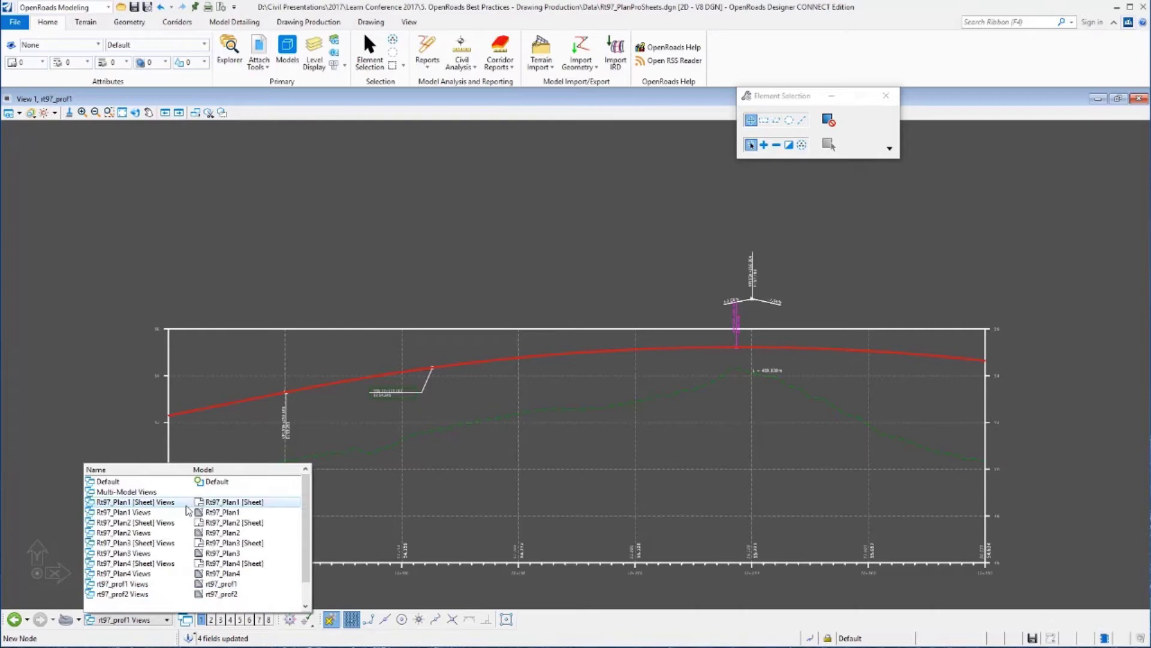
left_click(165, 503)
scroll(384, 397, "up", 5)
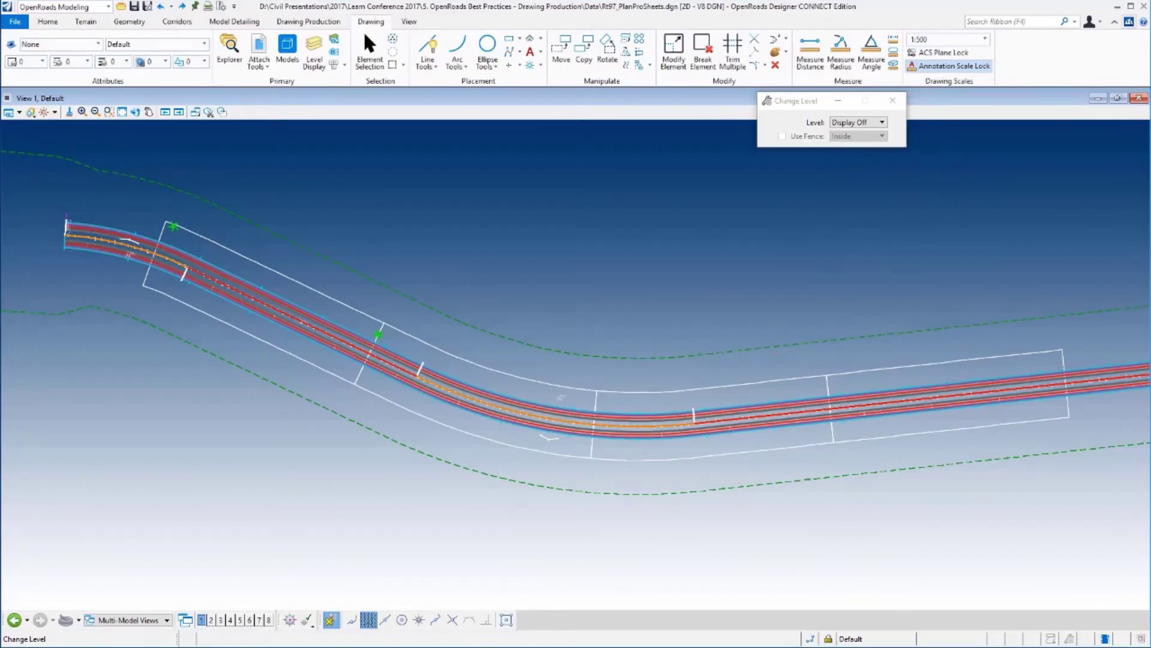
scroll(167, 237, "up", 2)
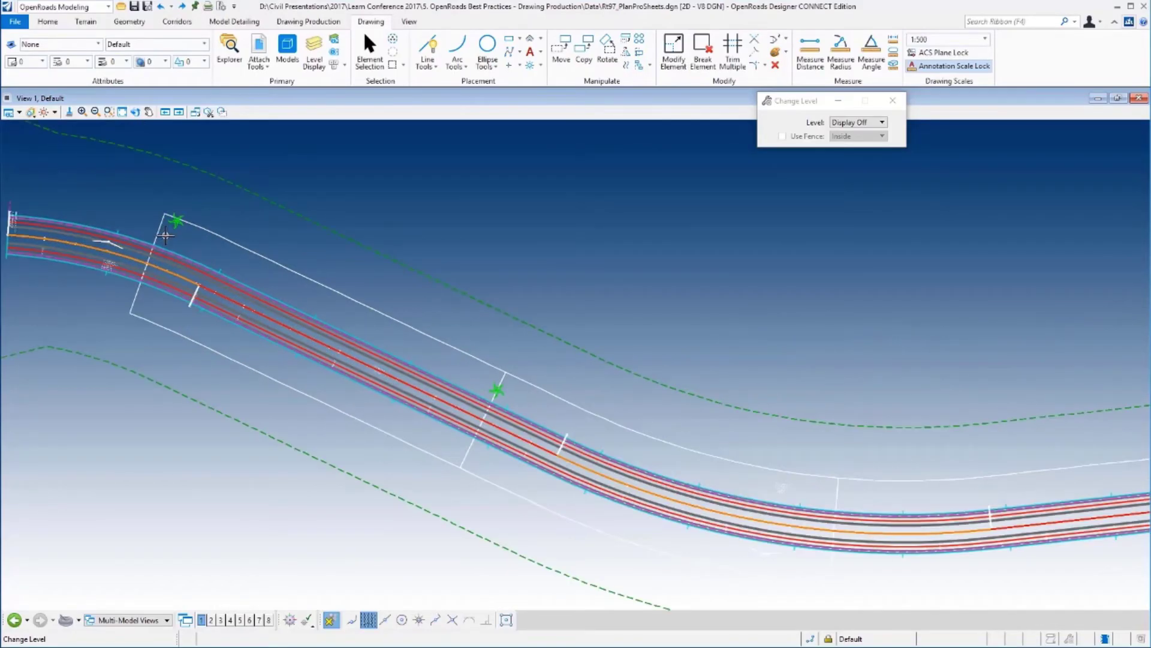
scroll(166, 236, "up", 1)
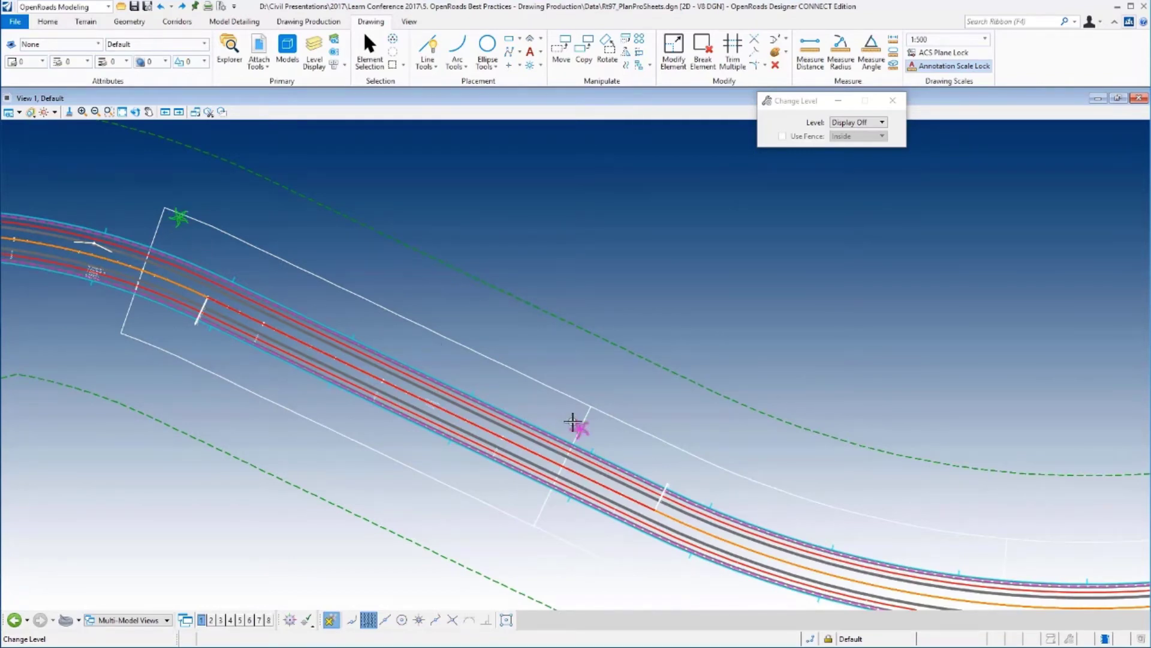
left_click(515, 415)
left_click(153, 620)
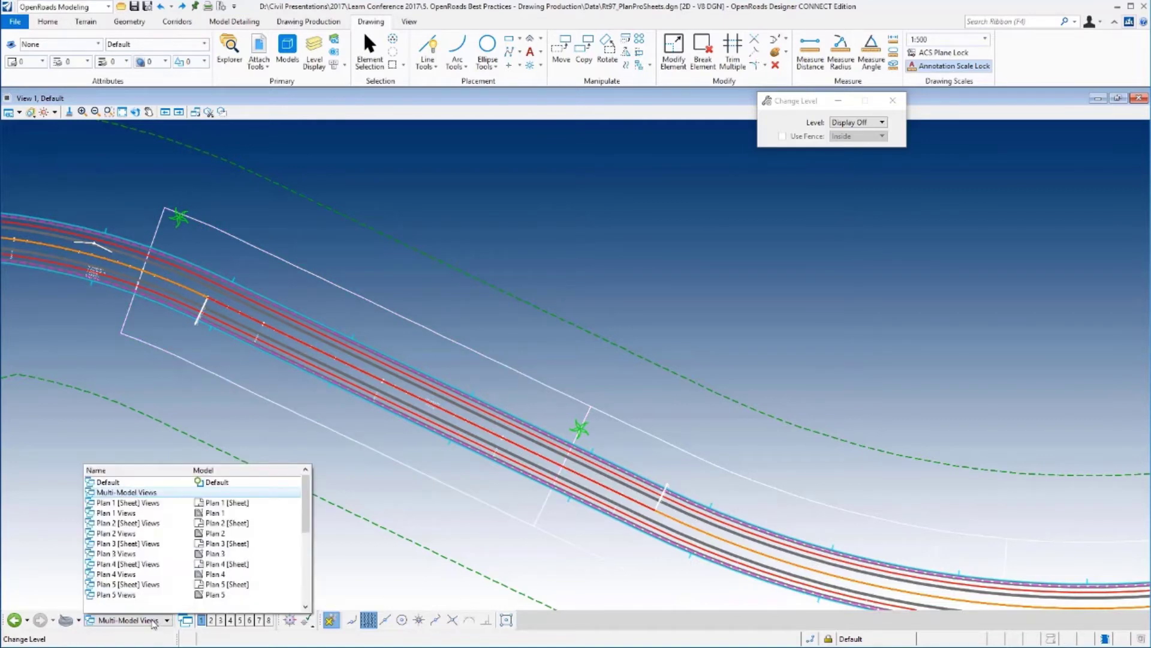
left_click(129, 513)
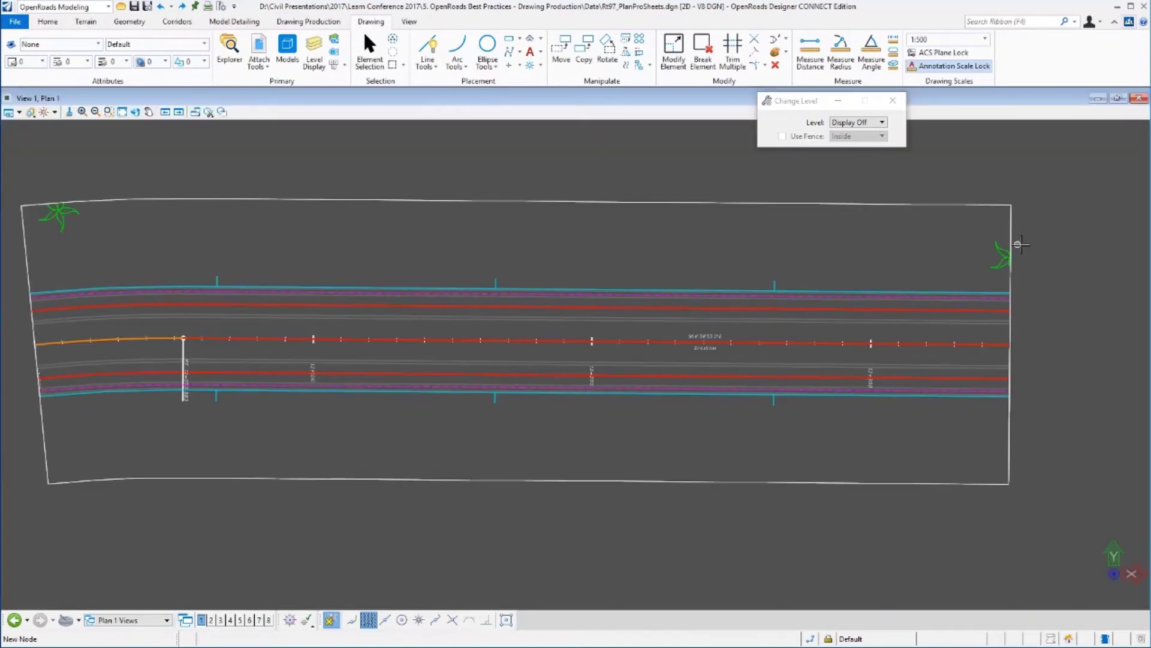
left_click(1004, 257)
left_click(145, 621)
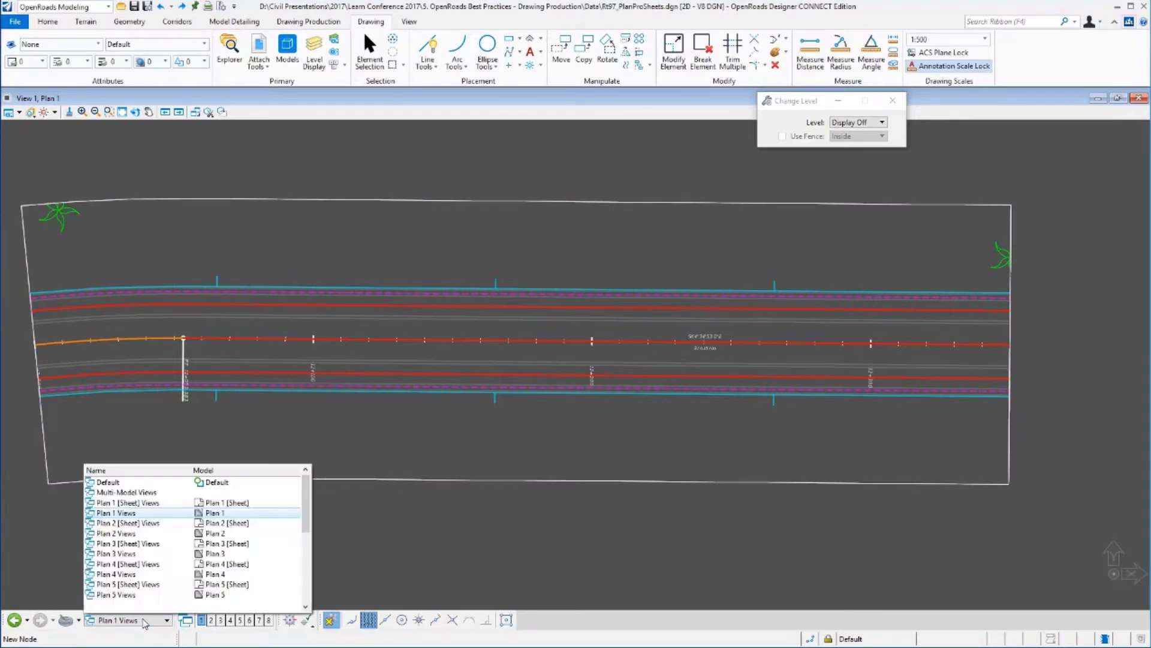
left_click(148, 504)
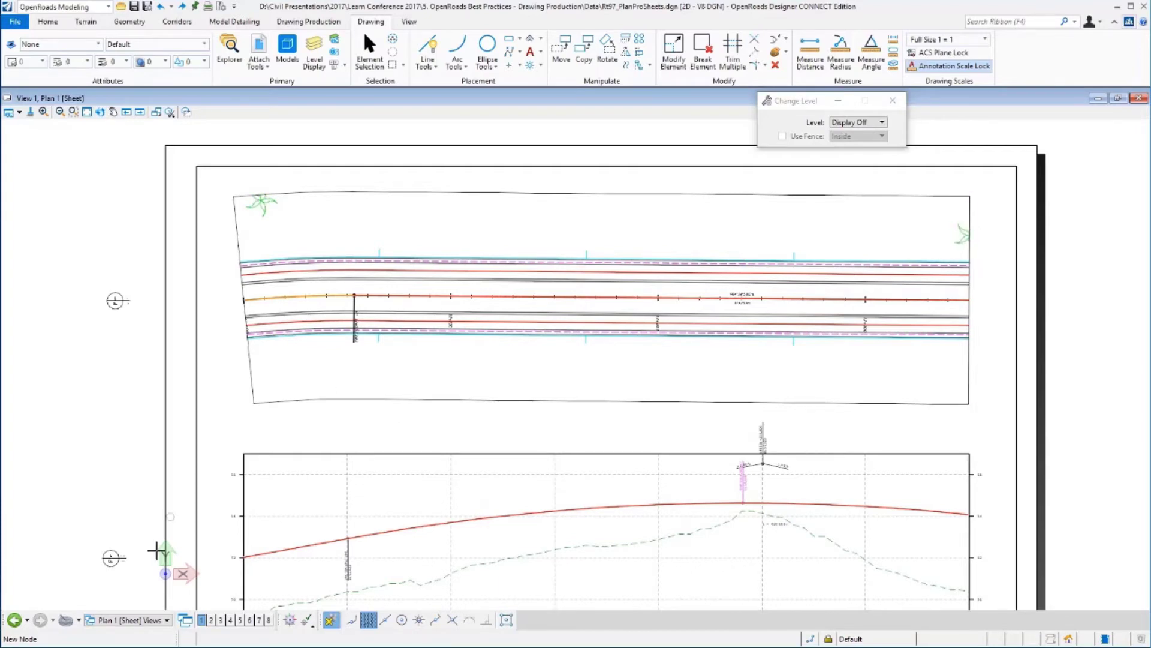
left_click(138, 624)
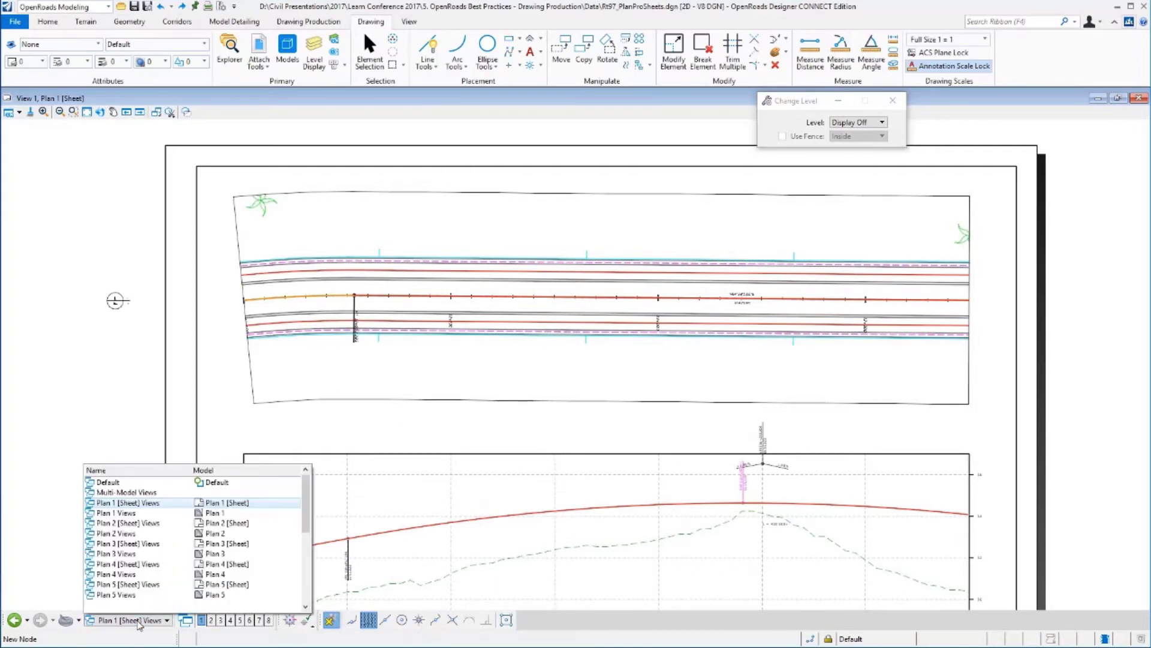
left_click(123, 493)
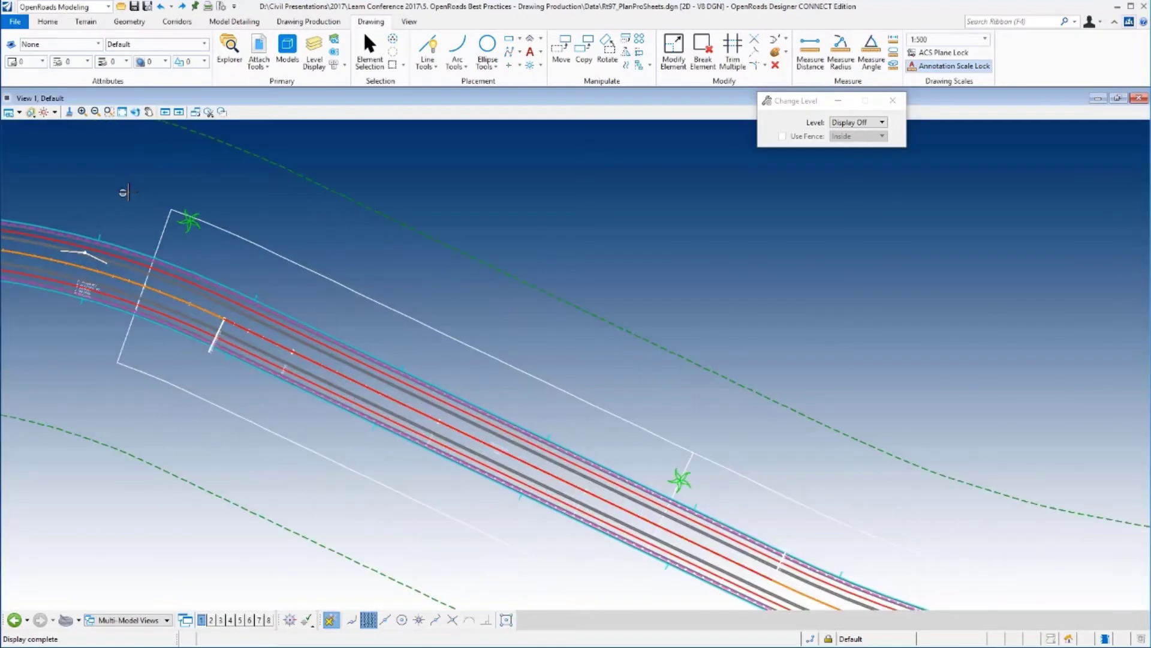
scroll(125, 192, "up", 1)
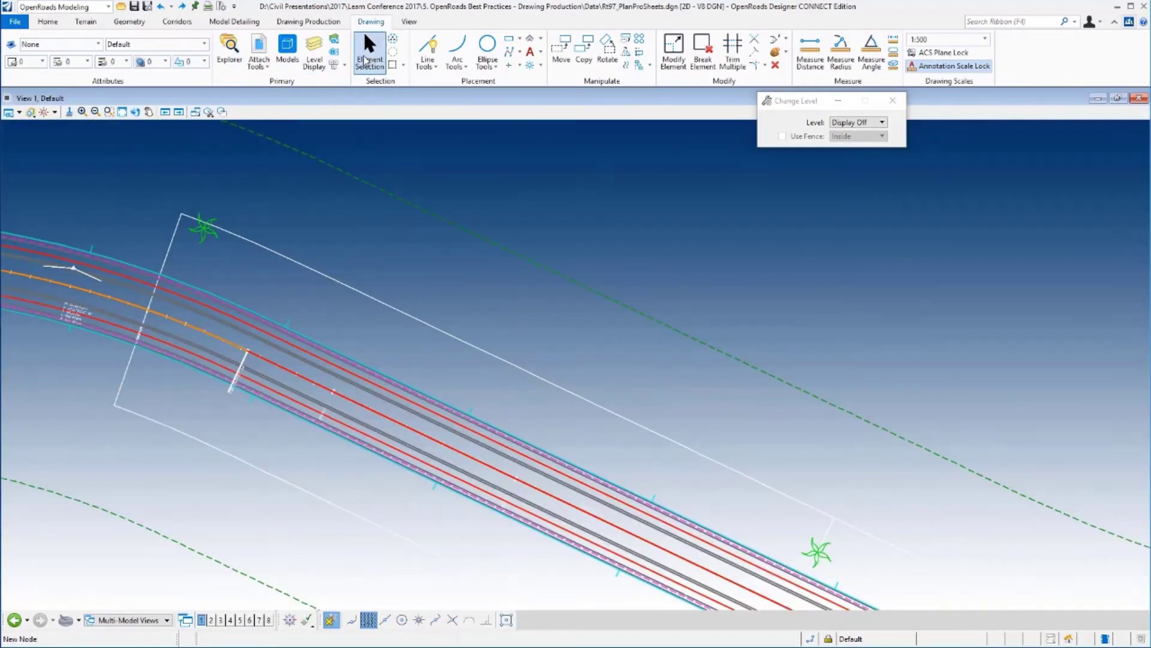
Step: Drag the first plan boundary's top-left corner vertex further out
left_click(367, 57)
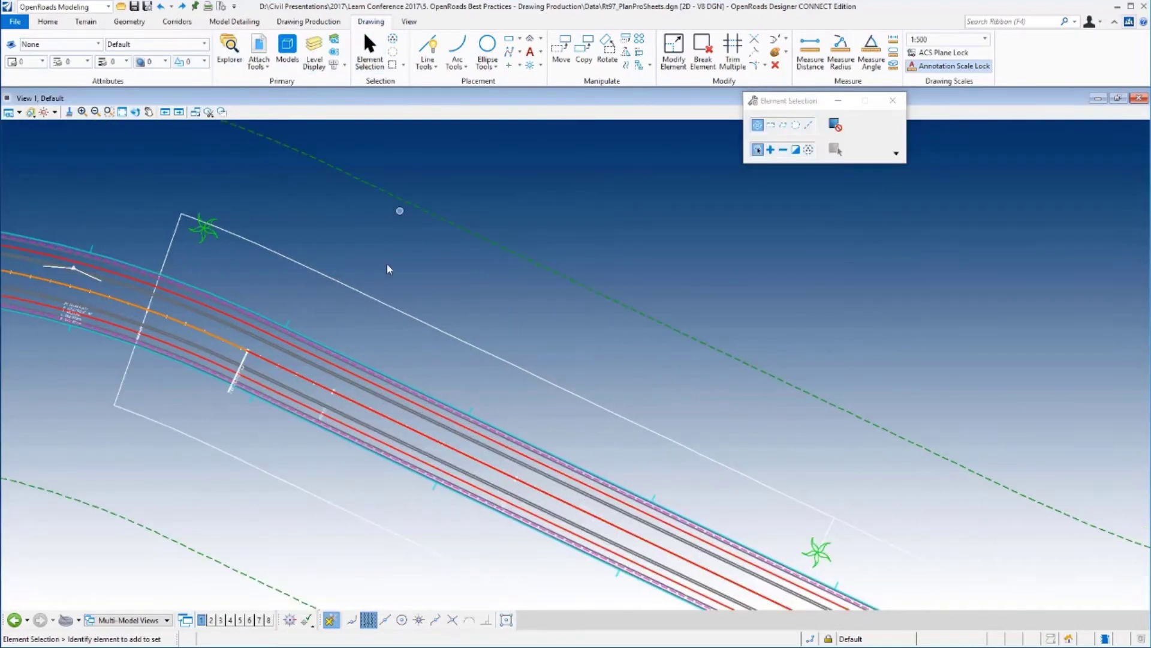
left_click(355, 292)
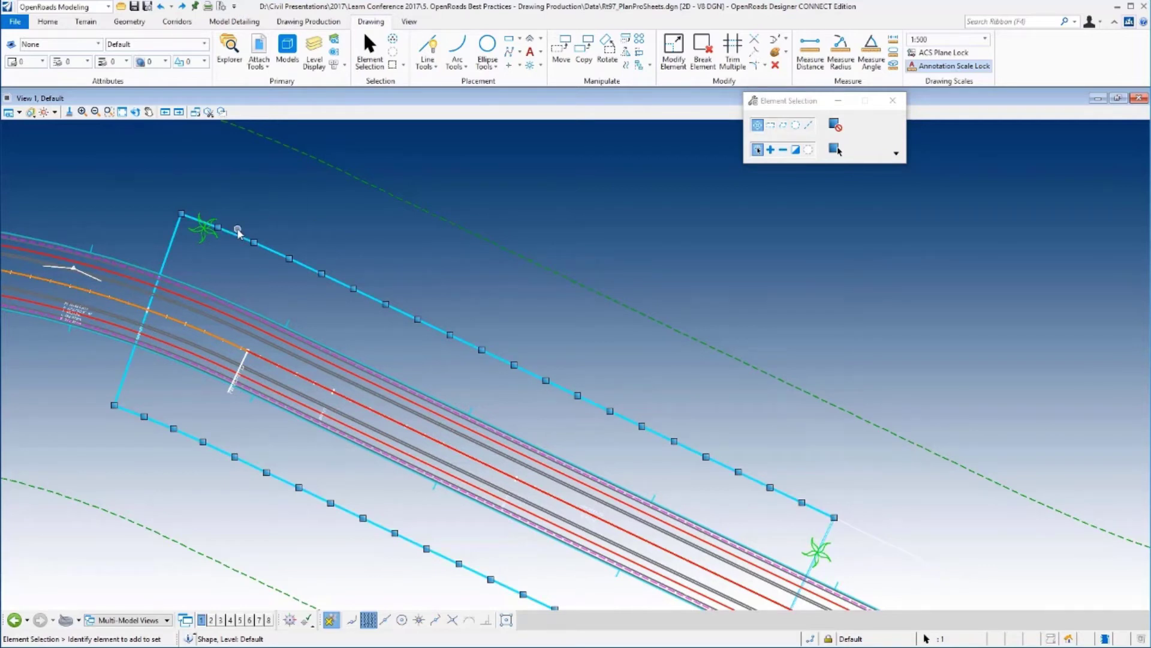
left_click(218, 227)
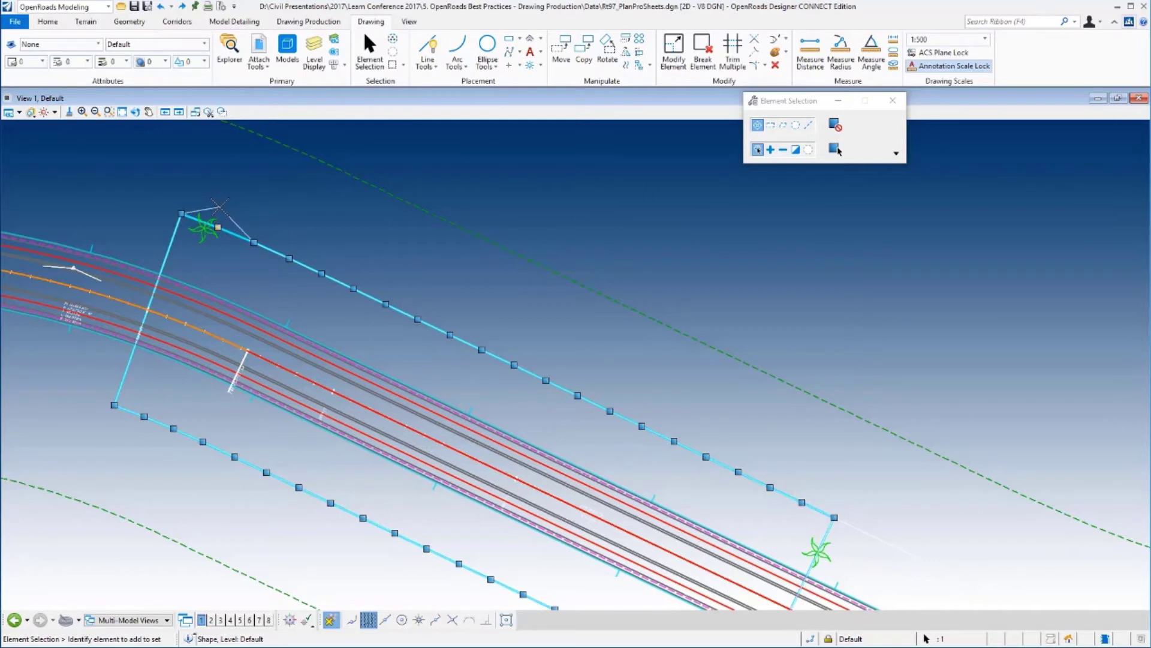
left_click(219, 207)
left_click(293, 215)
scroll(273, 210, "down", 2)
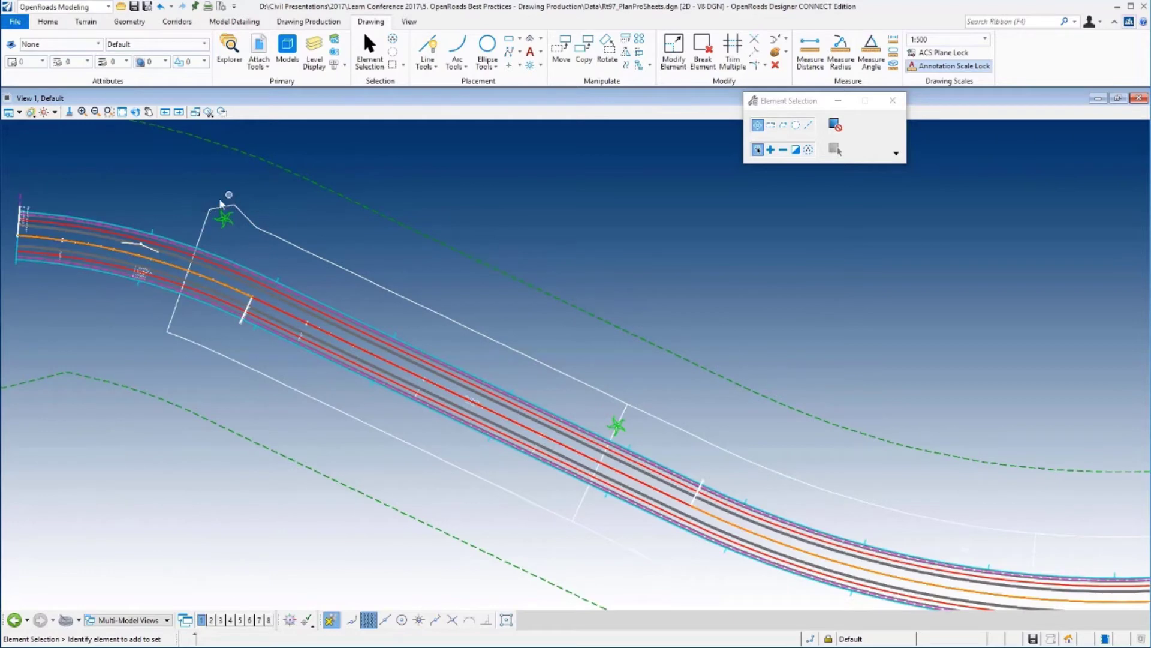
scroll(642, 442, "up", 2)
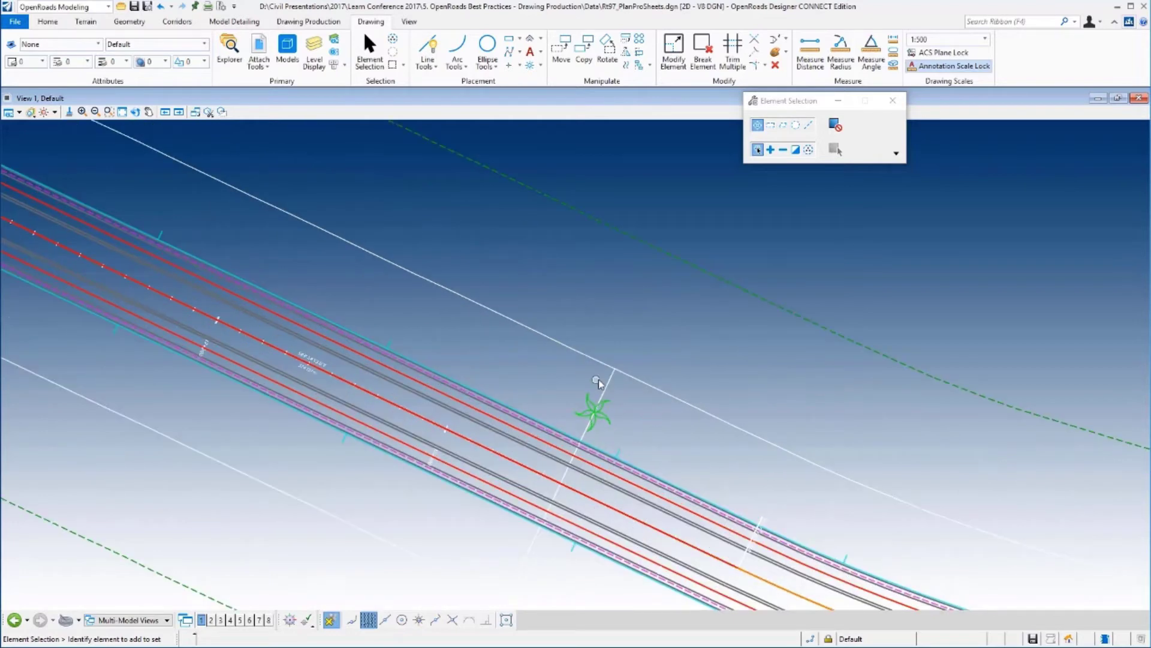
Step: Move the Route97_Extension Plan 2 boundary's upper-right corner vertex outward
left_click(601, 400)
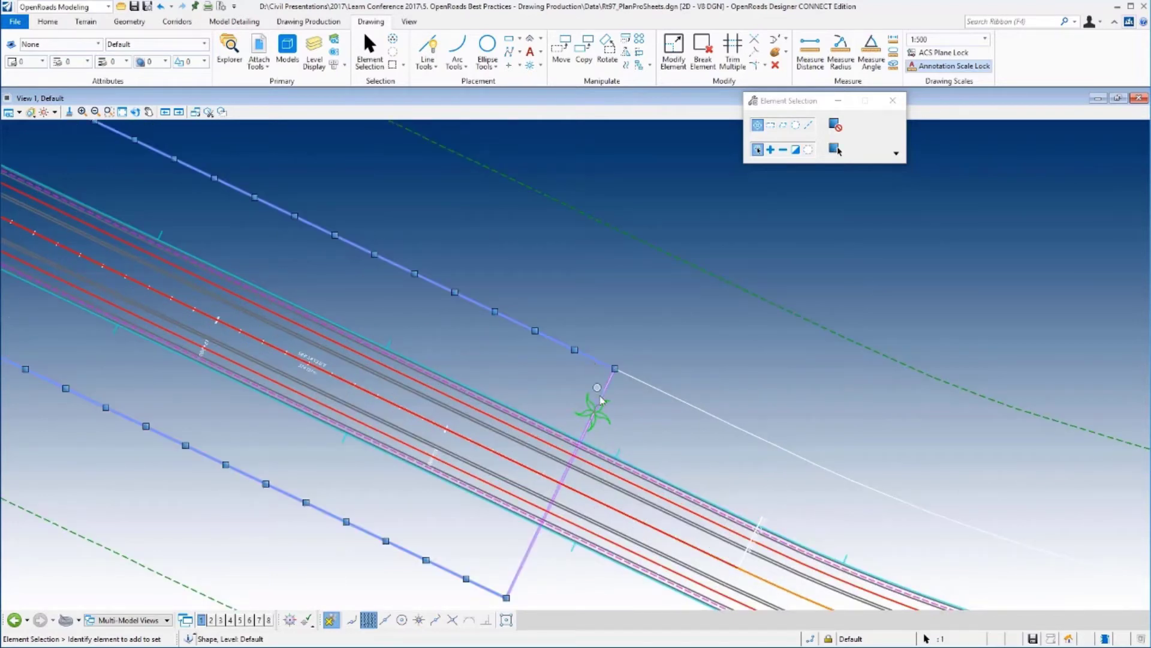
left_click(615, 368)
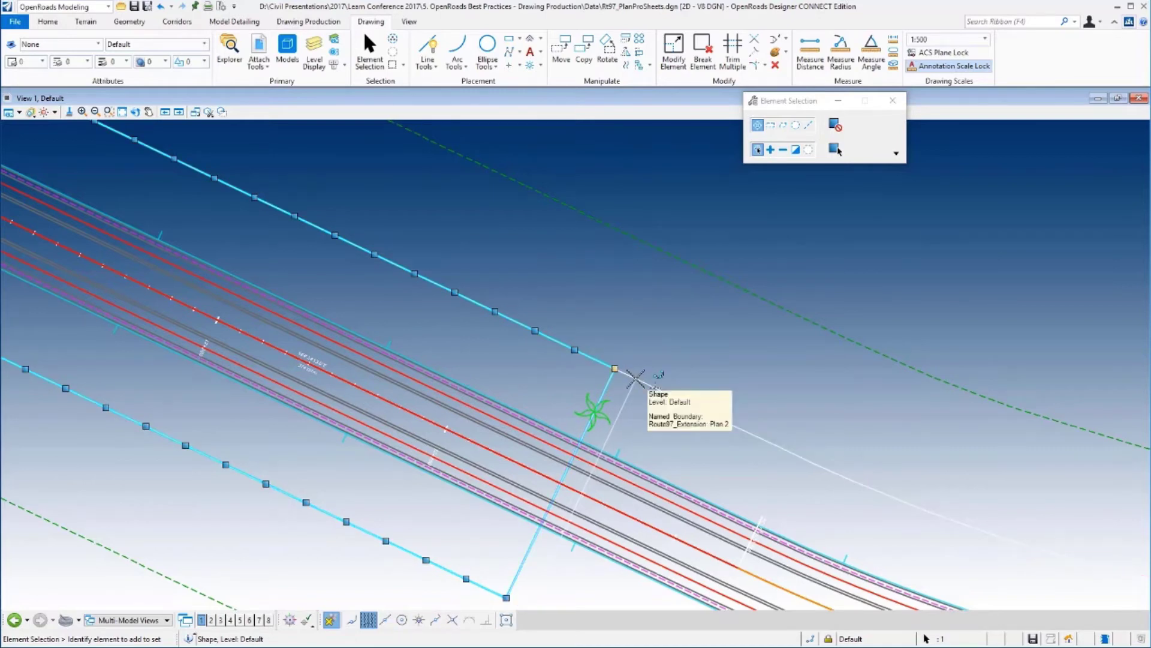
left_click(635, 379)
scroll(672, 393, "down", 2)
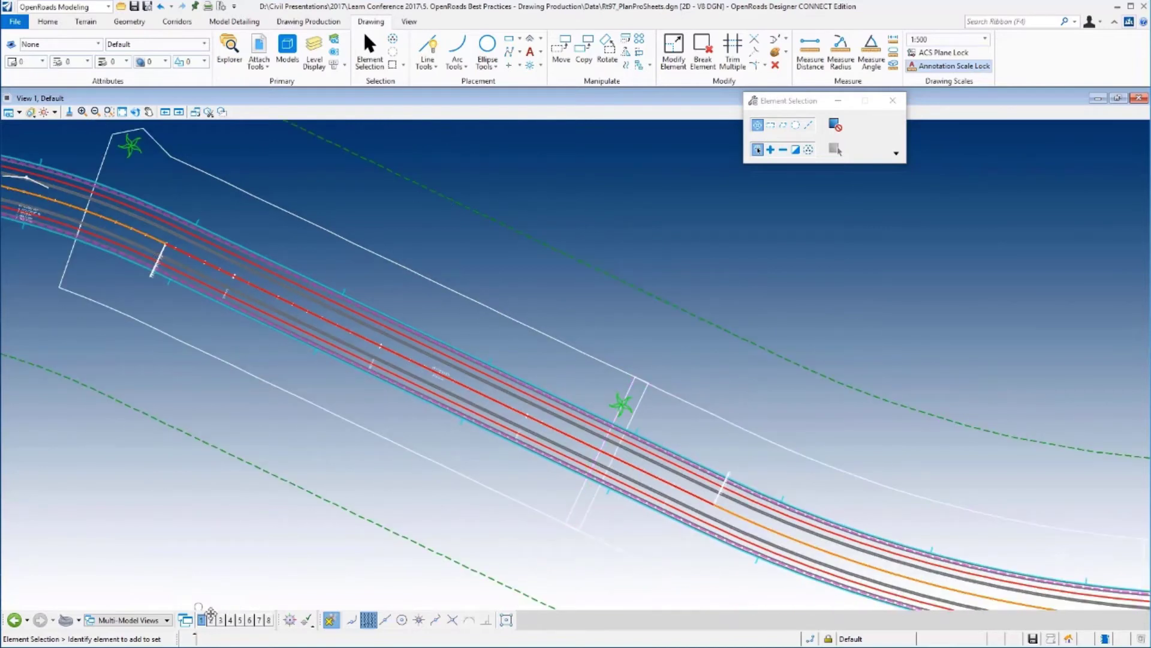
Step: Switch to Plan 1 Views, then to Plan 1 [Sheet] Views to display the sheet
left_click(160, 621)
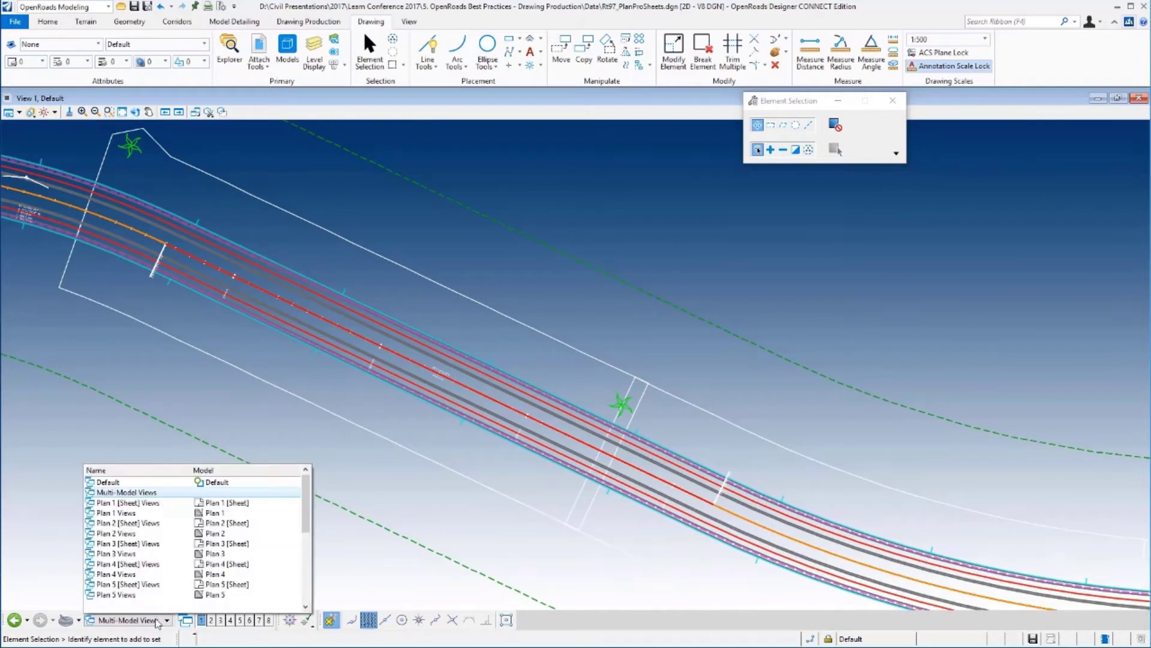
left_click(126, 513)
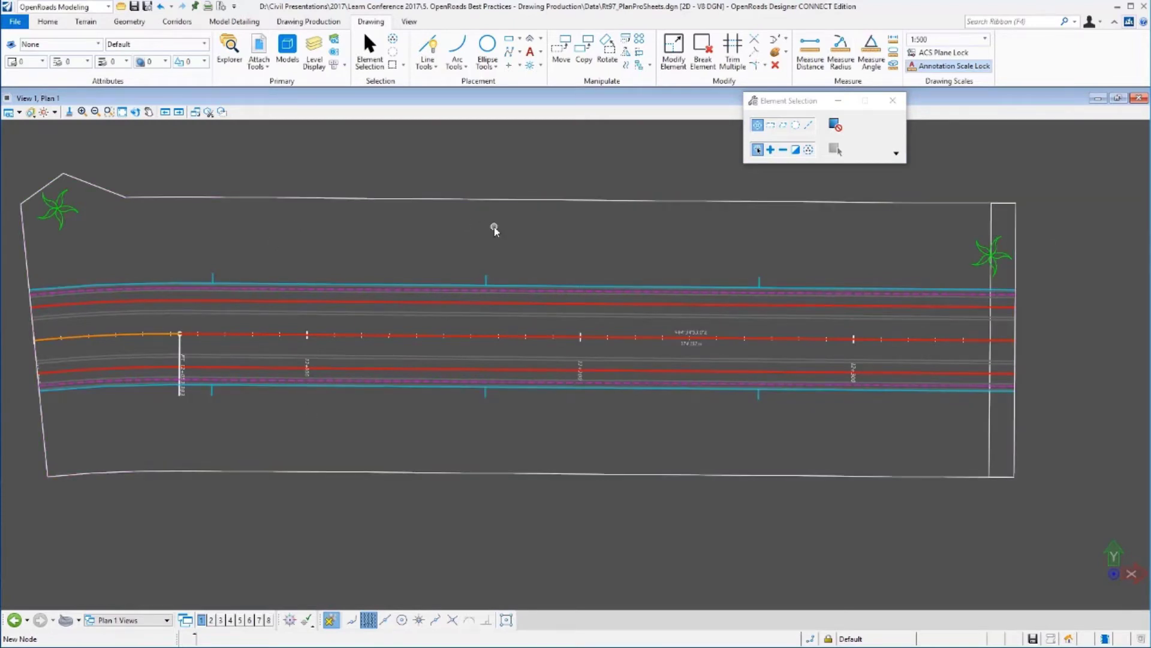
left_click(148, 622)
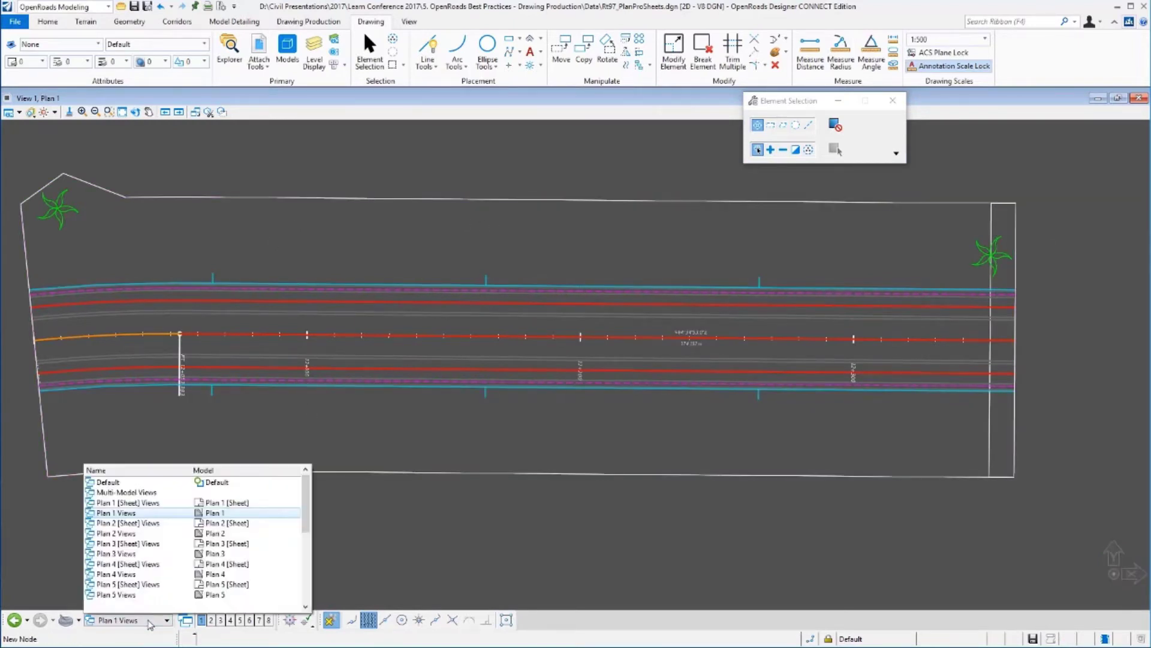
left_click(144, 502)
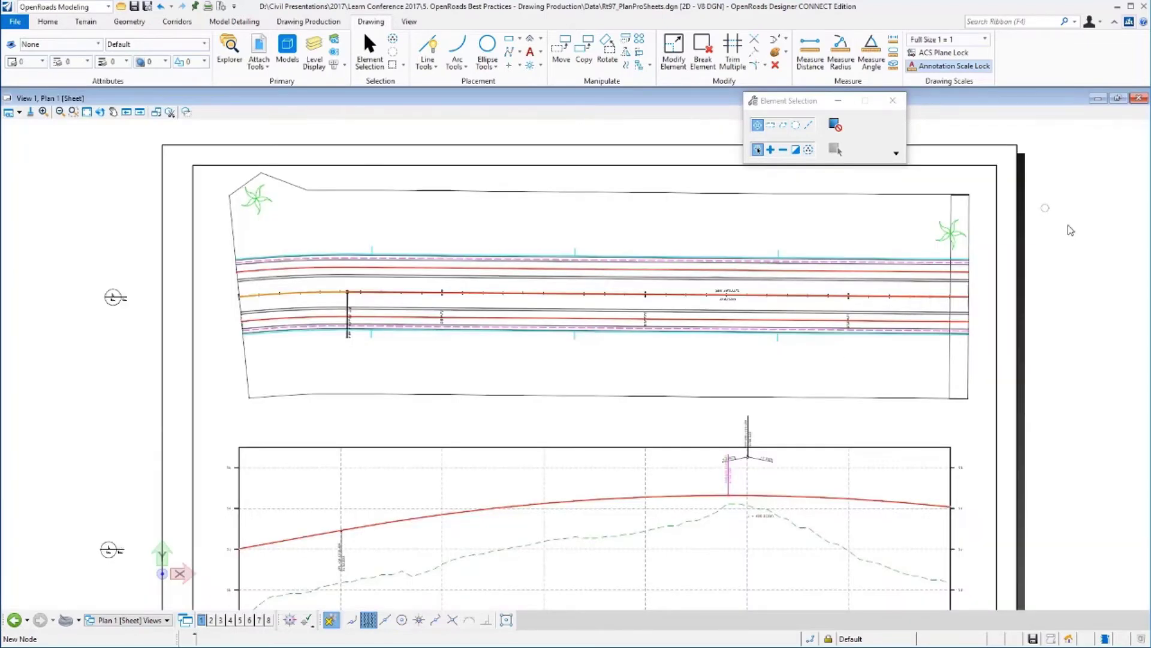
mouse_move(568, 313)
Step: Hide the boundary outline's level in the Plan 1-1 reference using Level Display's Off By Element
left_click(315, 53)
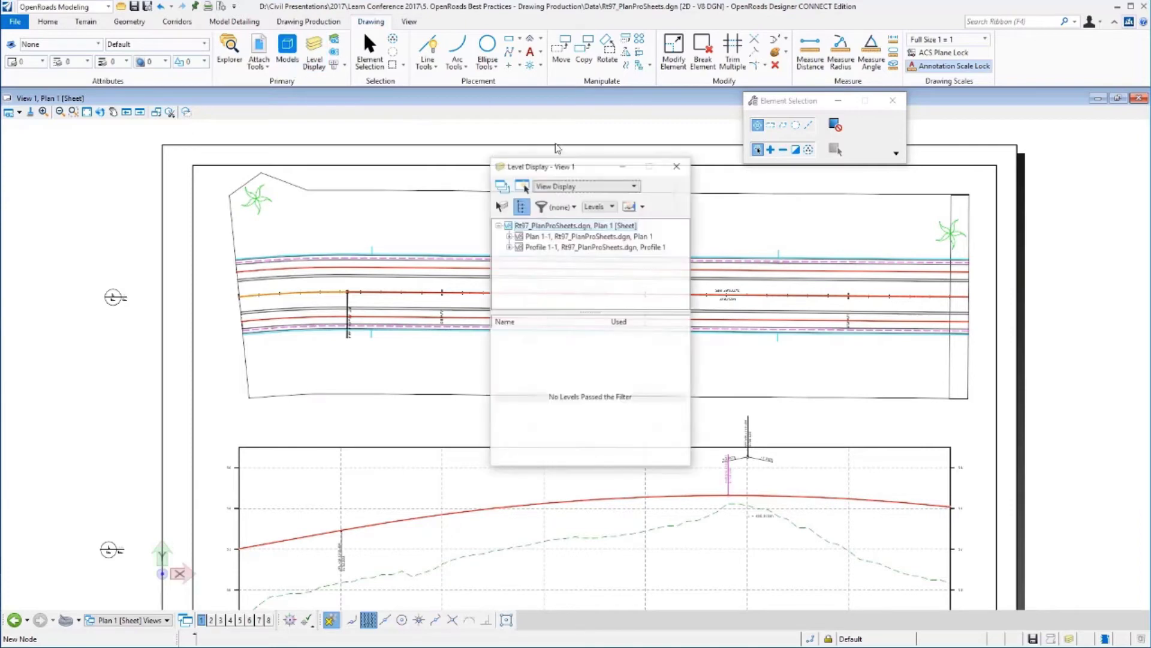
left_click(594, 239)
right_click(588, 357)
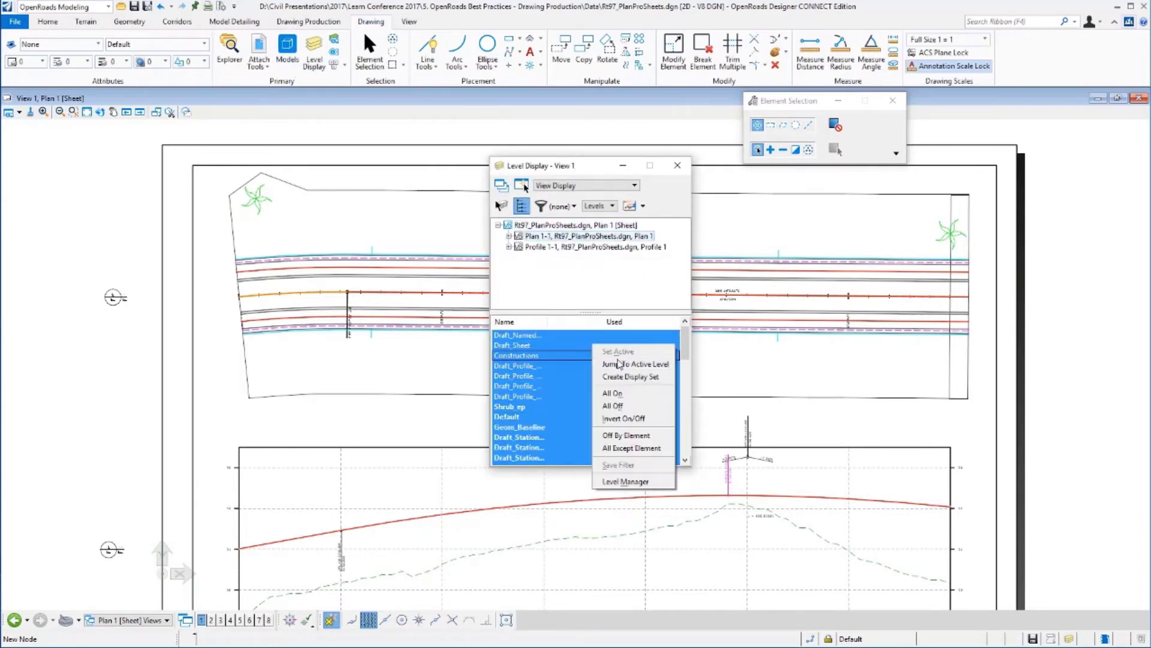
left_click(630, 436)
left_click(399, 190)
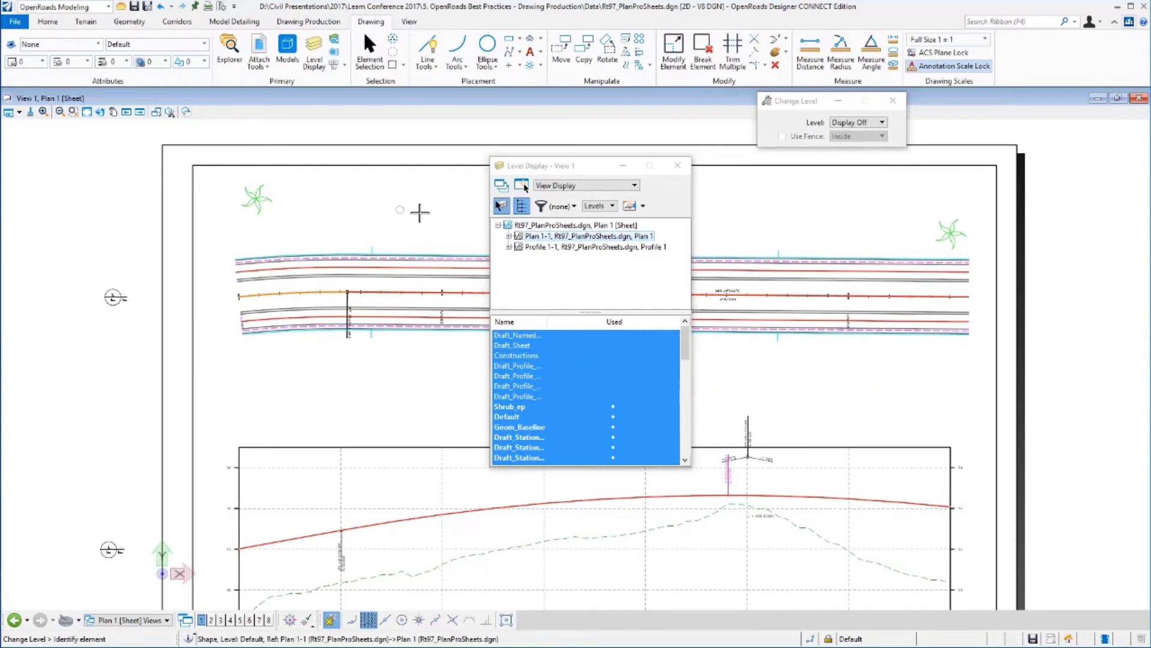
left_click(678, 166)
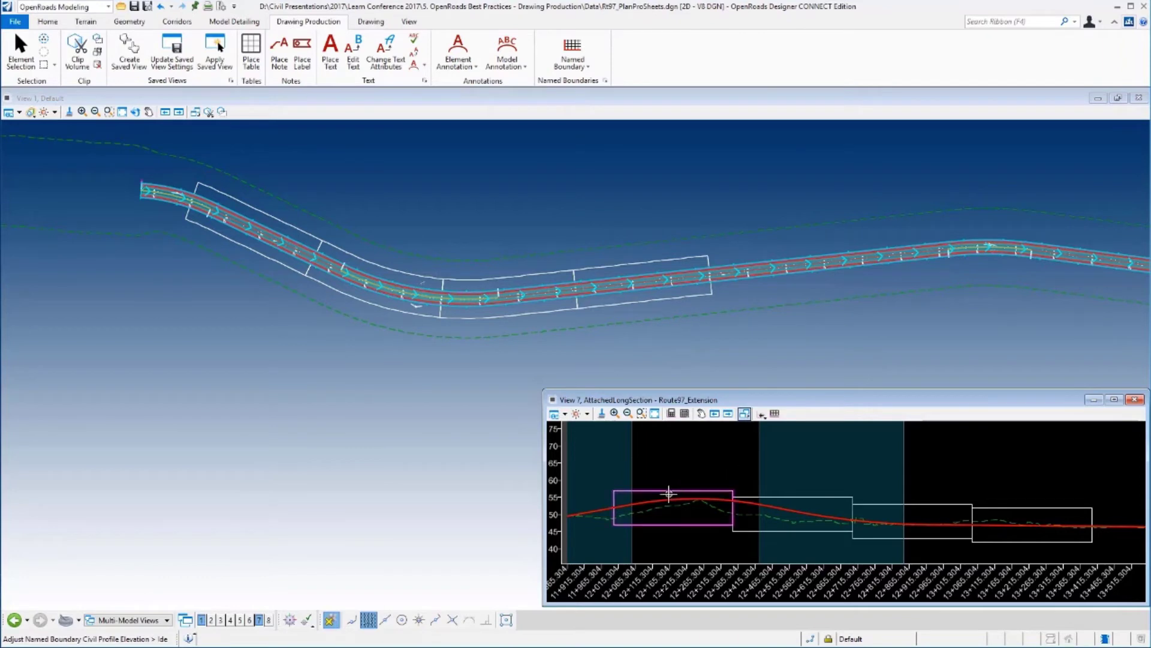
Step: Stretch the first profile boundary taller, then undo so it keeps its original height
left_click(12, 53)
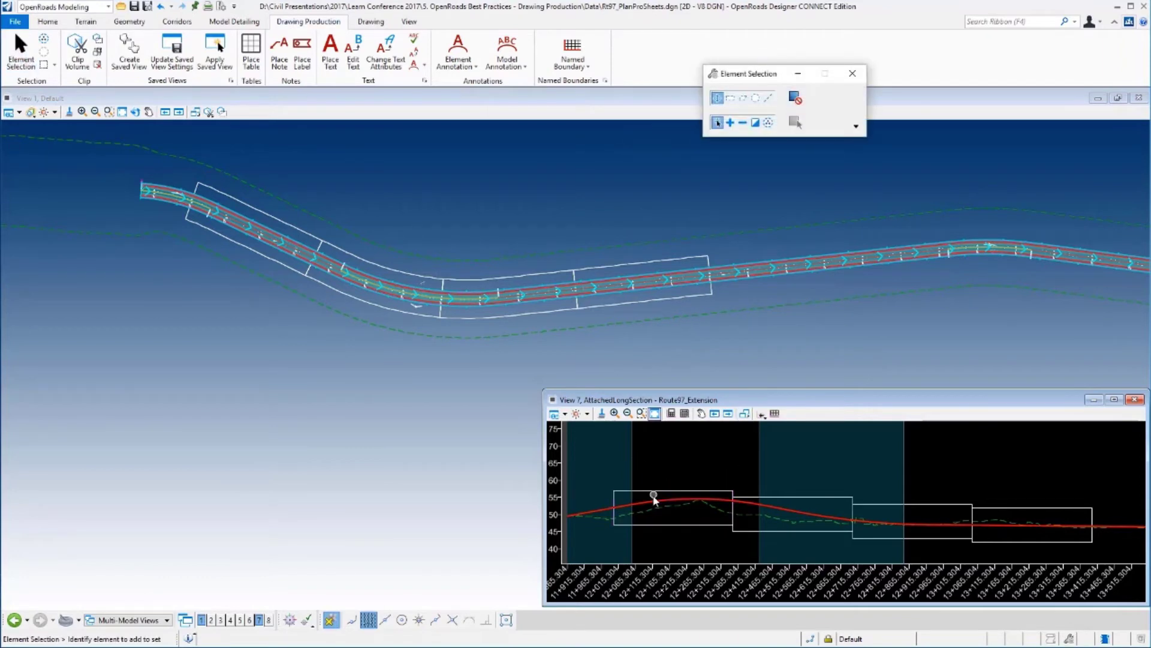
left_click(660, 492)
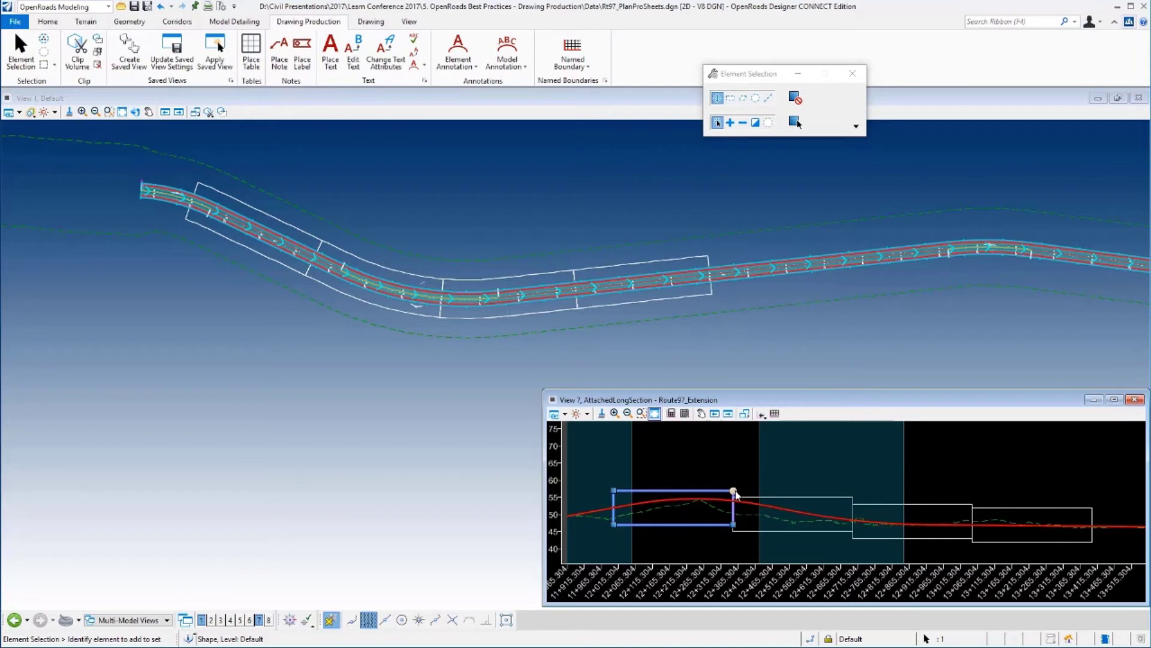
left_click_drag(734, 491, 791, 451)
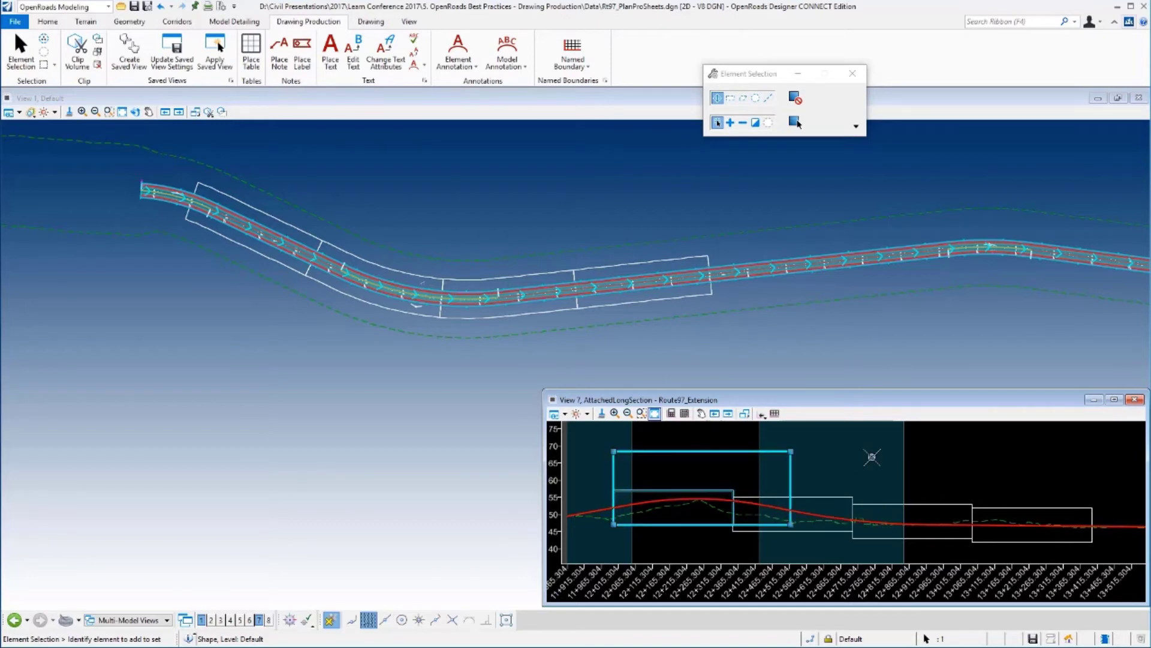
left_click(872, 460)
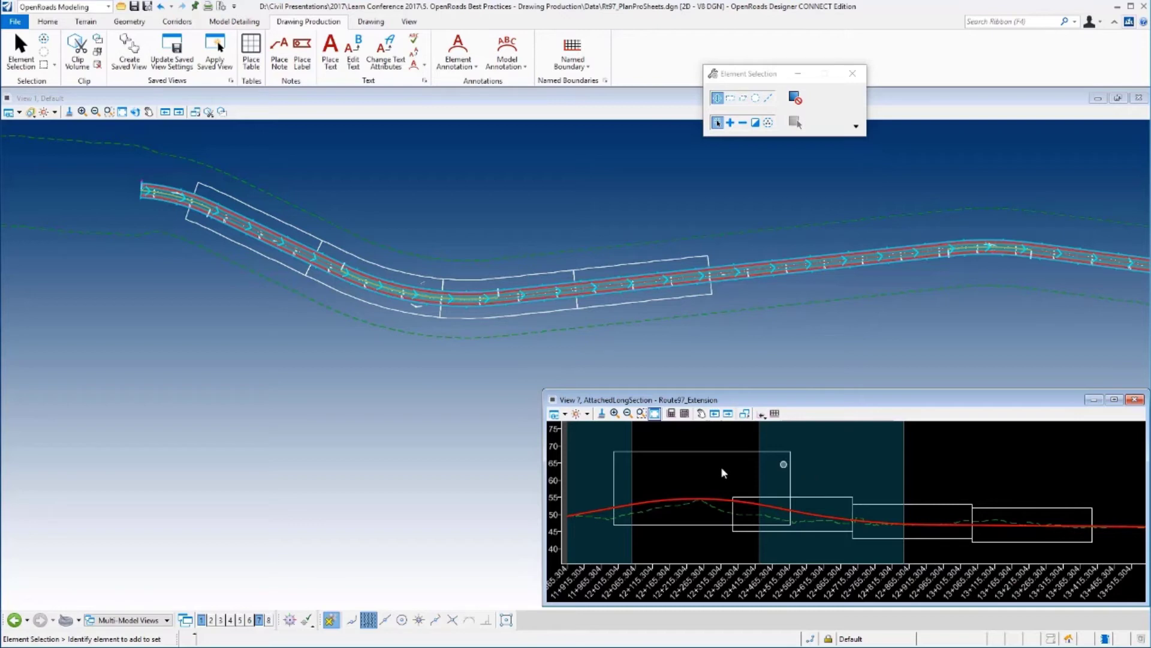
key("ctrl+z")
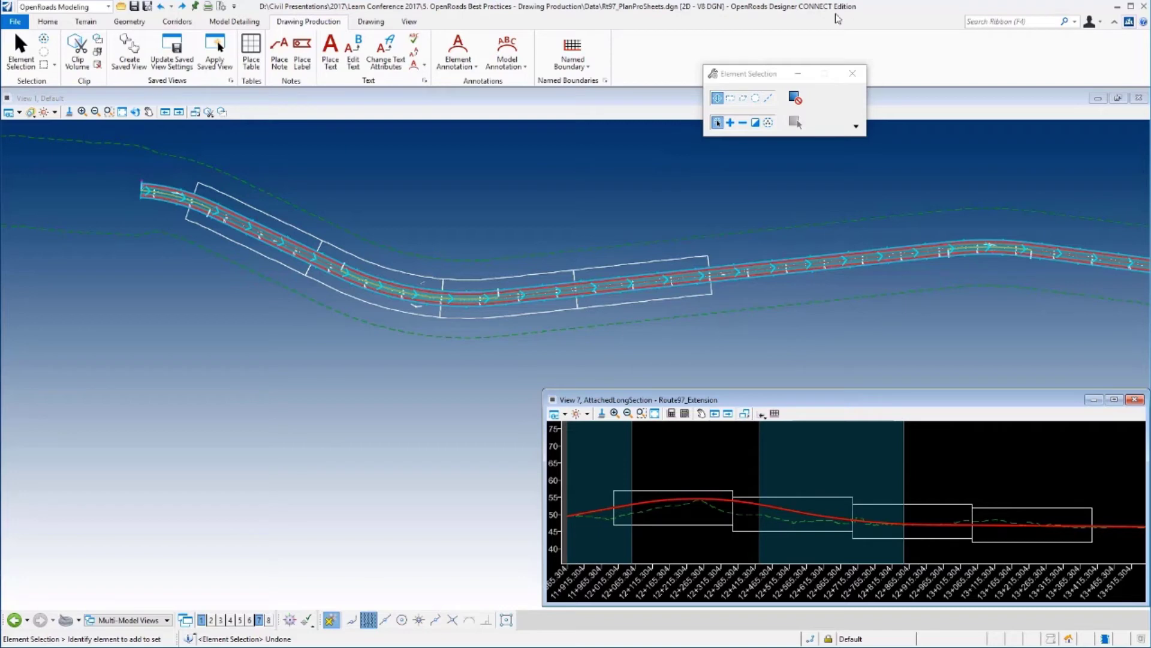
left_click_drag(775, 73, 874, 67)
Step: Cancel the Adjust Elevation tool and switch to the Drawing tab tools
left_click(573, 51)
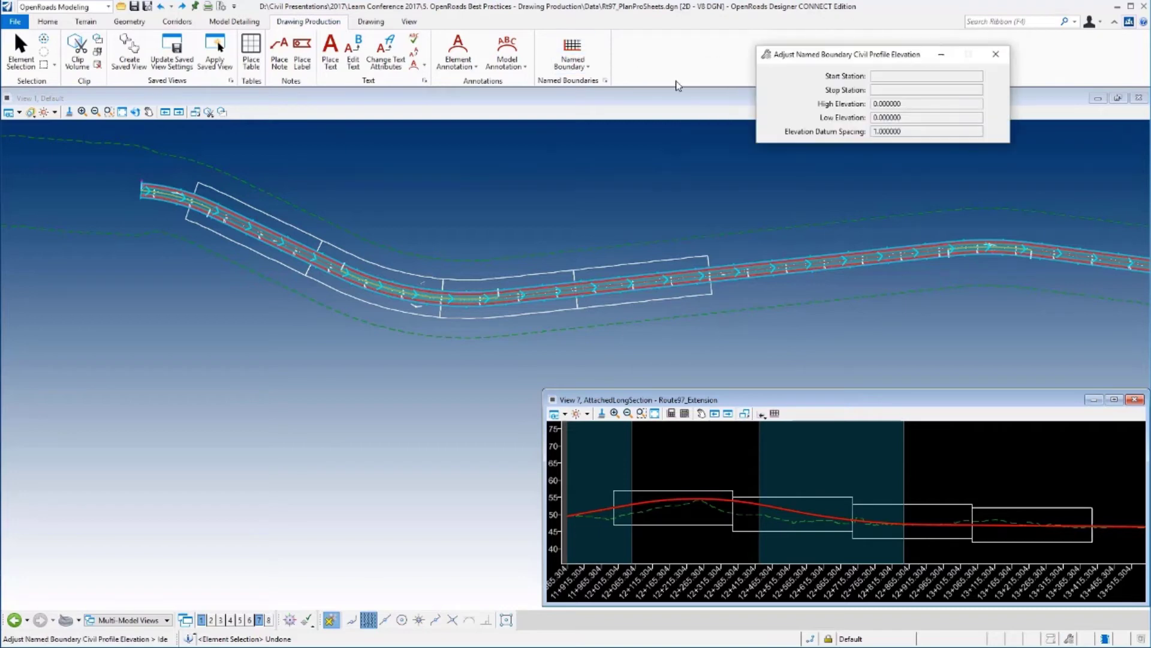
left_click(996, 54)
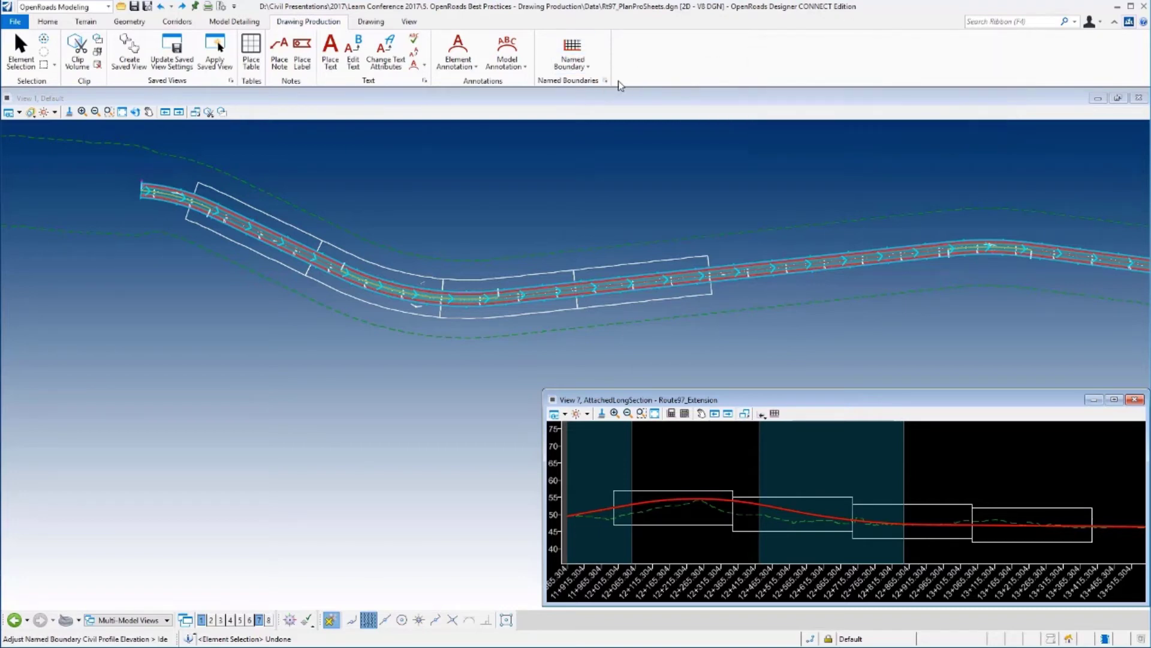
left_click(589, 67)
left_click(636, 87)
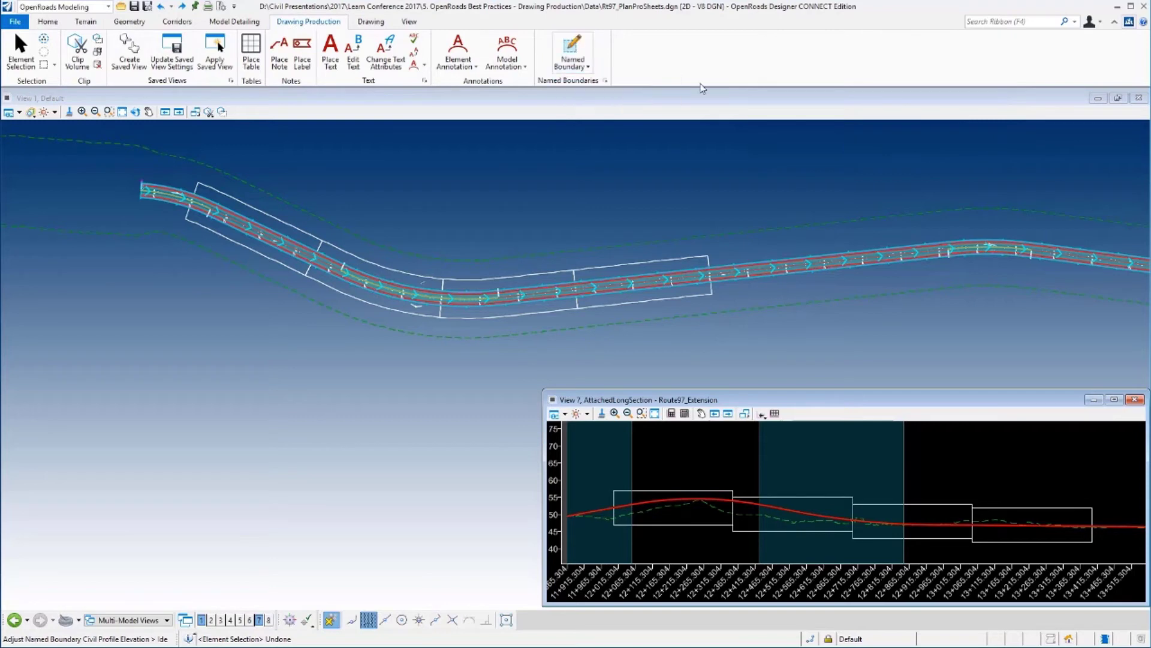
left_click_drag(828, 52, 747, 71)
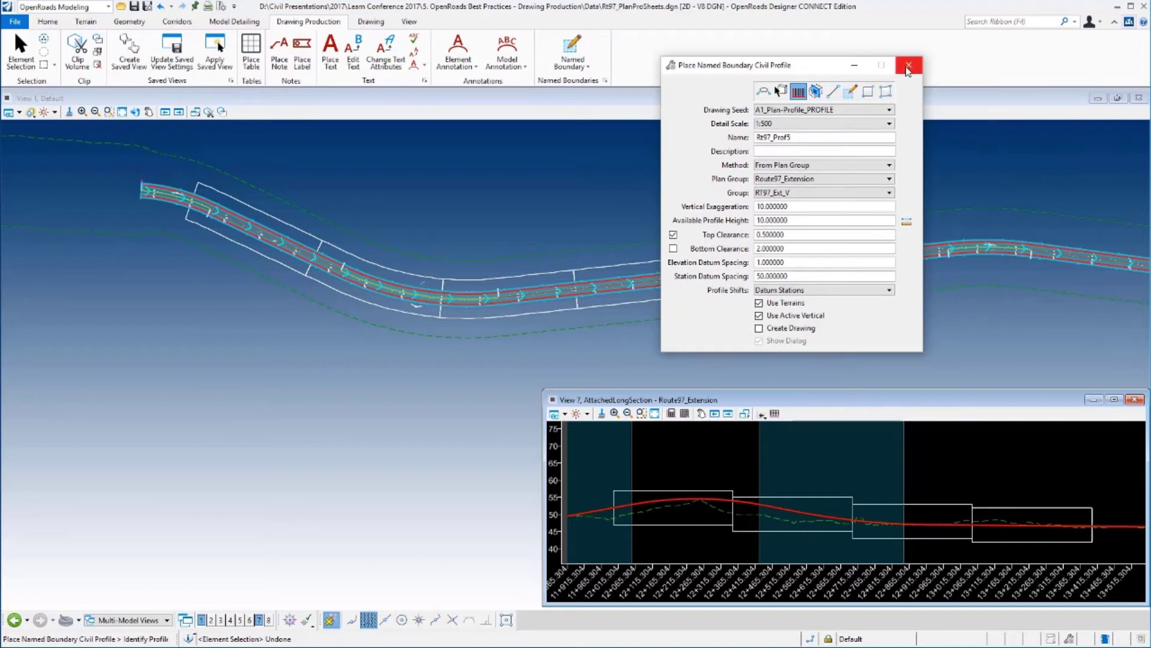
left_click(372, 27)
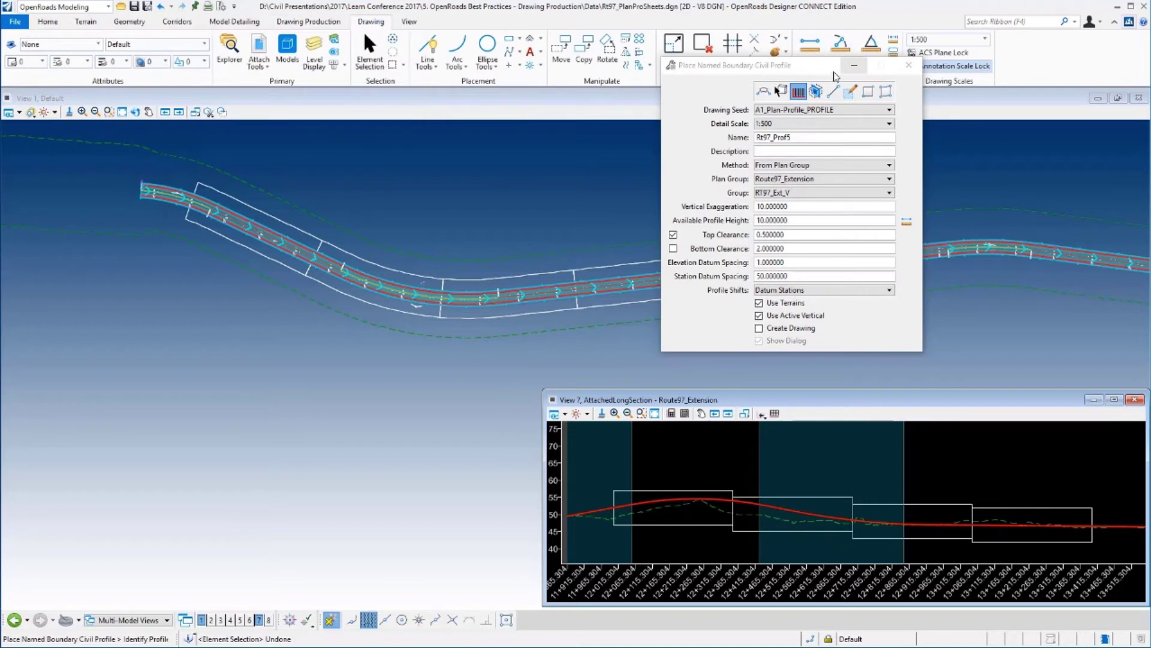
left_click_drag(897, 58, 805, 90)
Step: Delete the first two profile boundary boxes with Delete Element
left_click(775, 65)
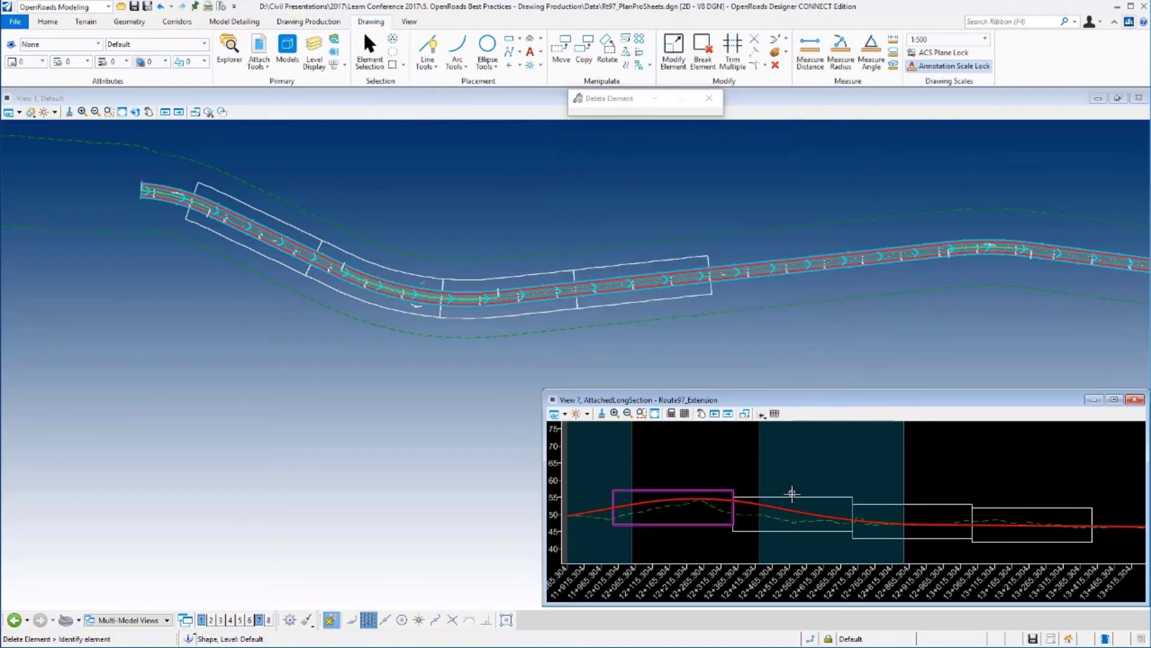
left_click(792, 496)
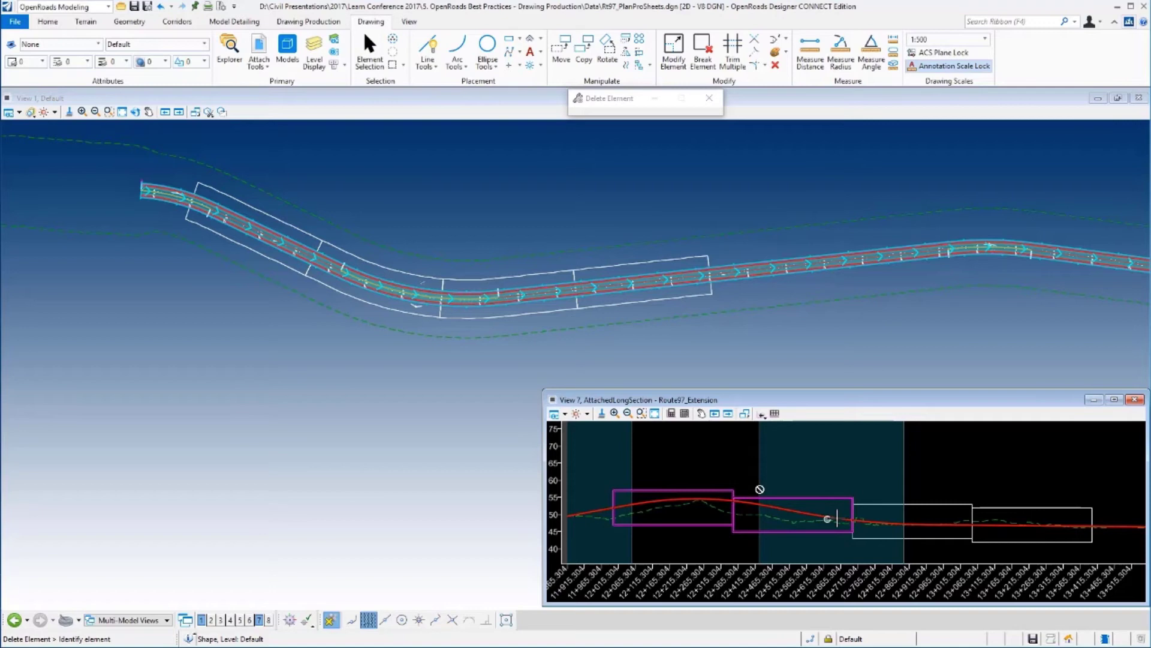
left_click(857, 459)
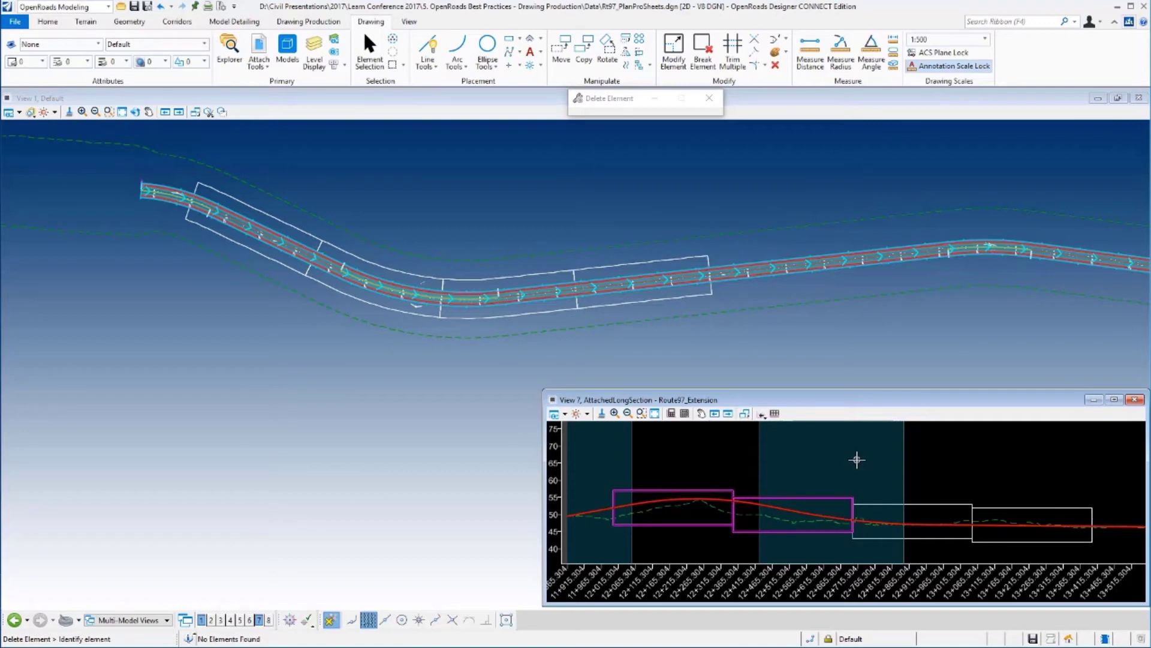
left_click(857, 459)
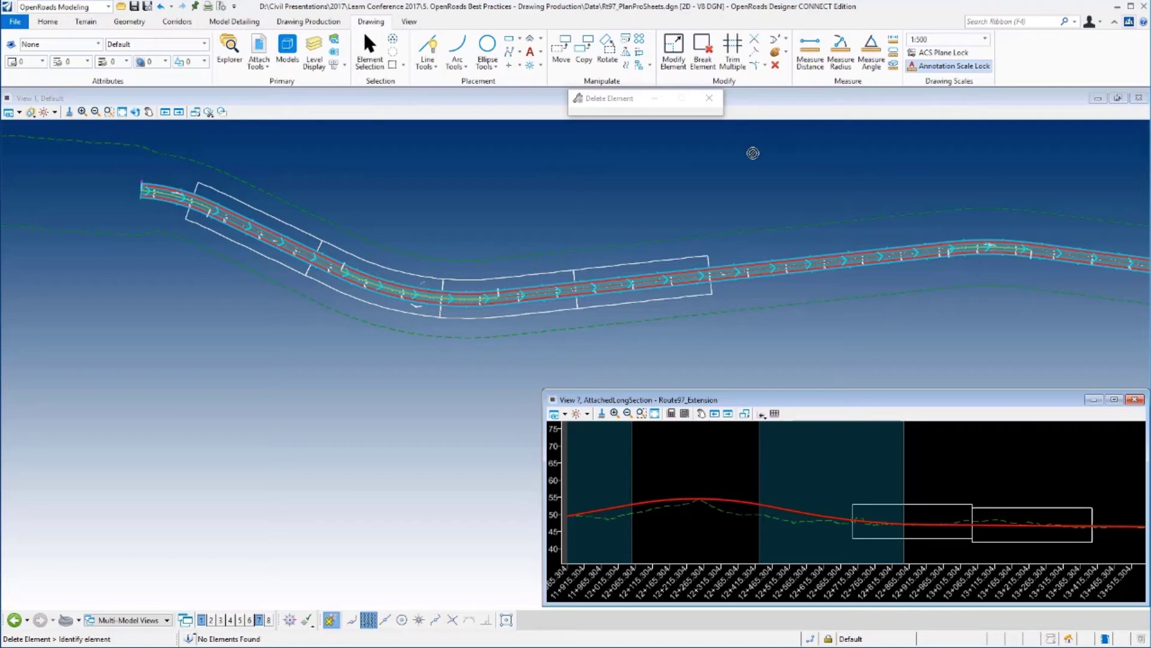
left_click(305, 22)
left_click(573, 51)
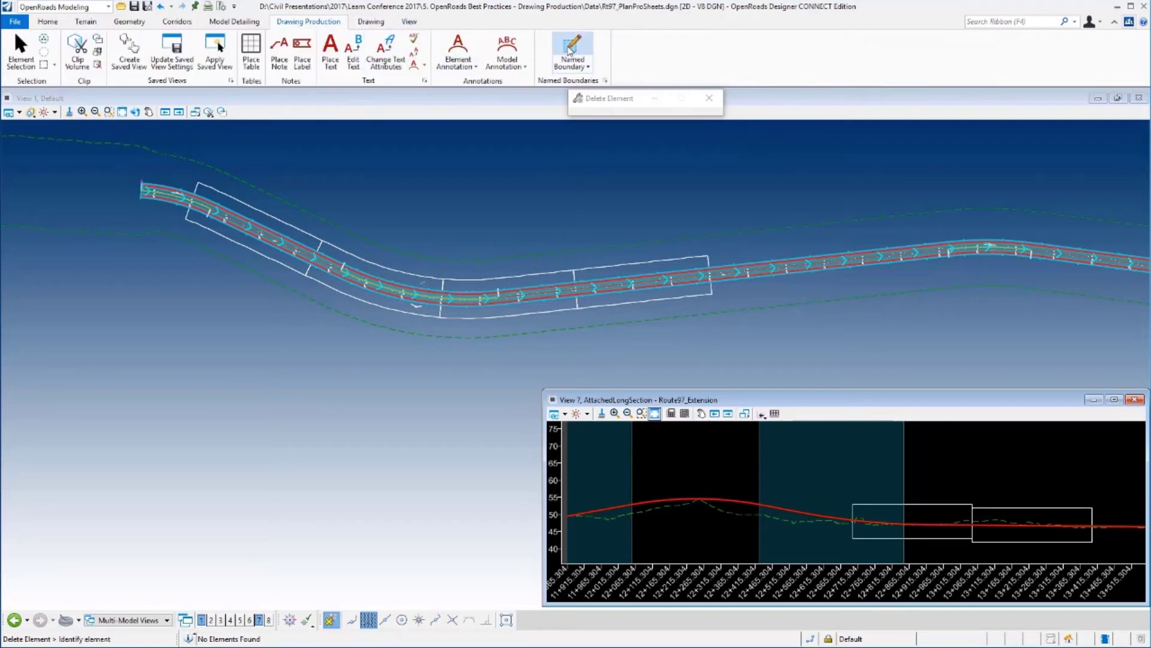
Step: Keep boundary group RT97_Ext_V, preview new civil profile boundaries on the profile, and reject them
left_click_drag(719, 102, 824, 77)
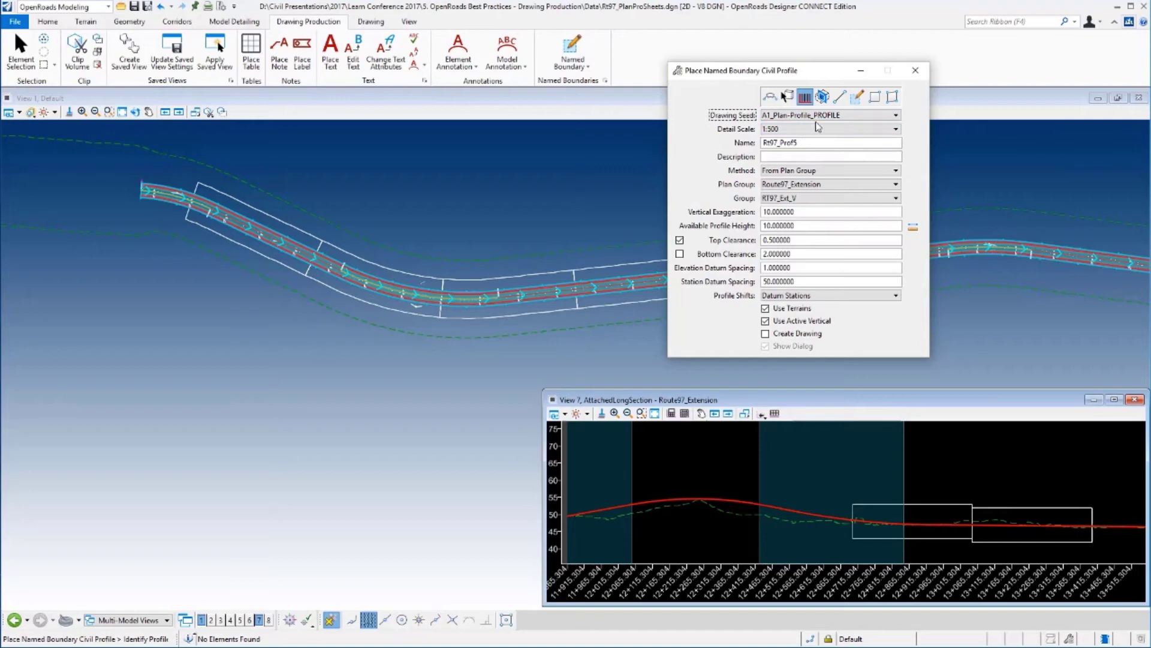
left_click(811, 157)
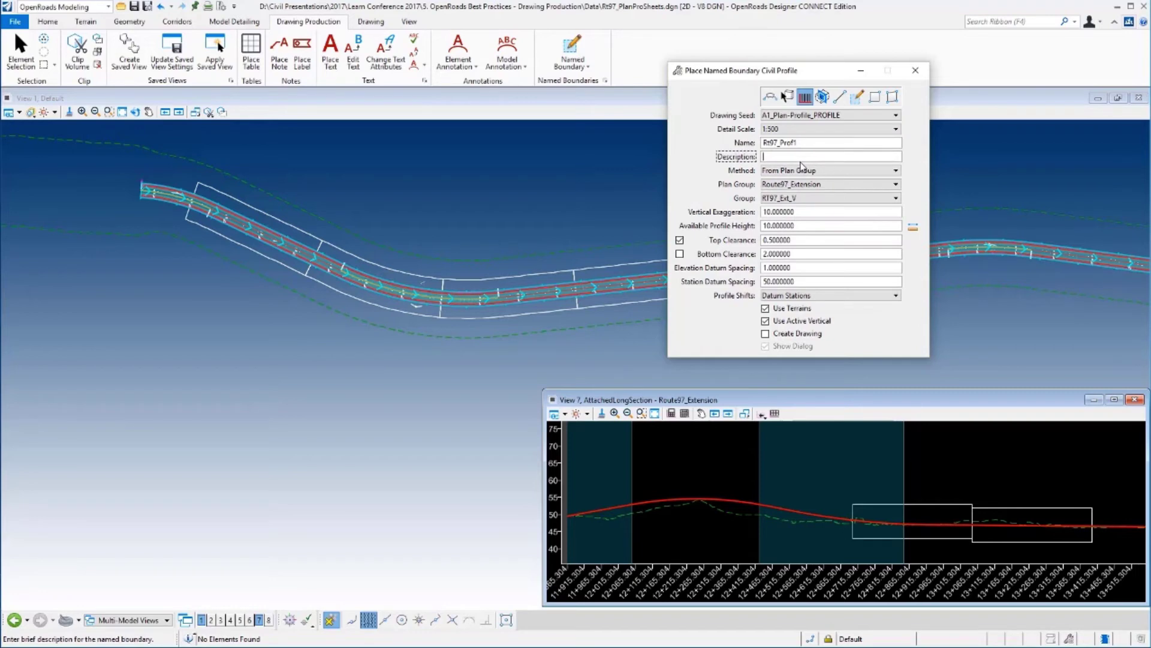
left_click(820, 202)
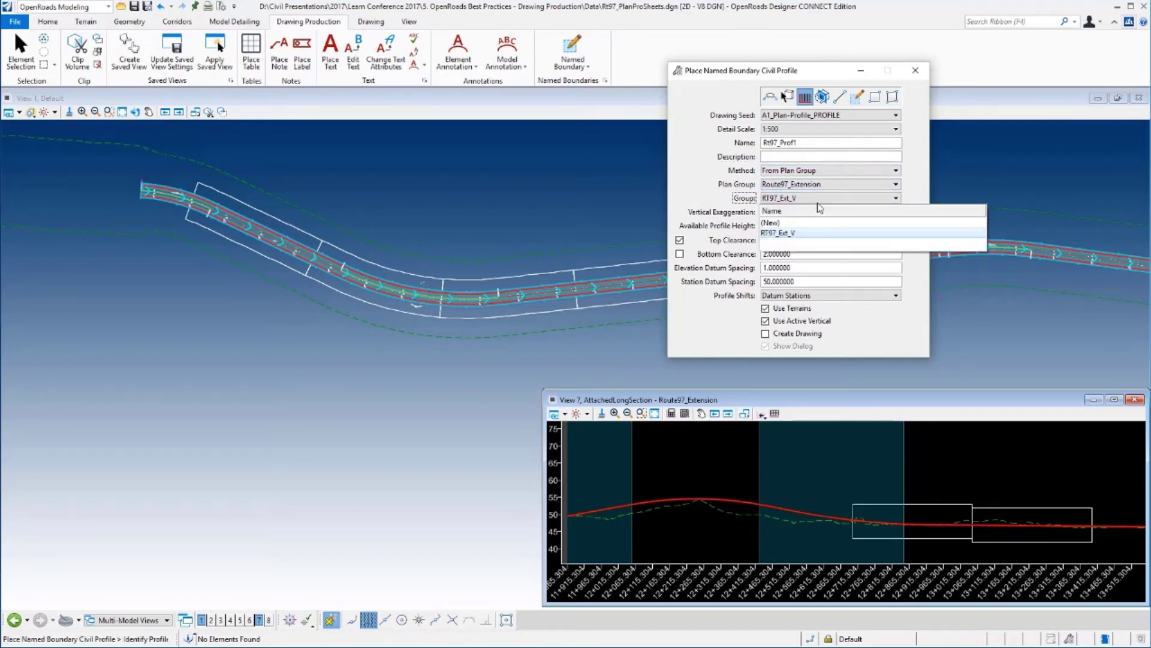
left_click(797, 234)
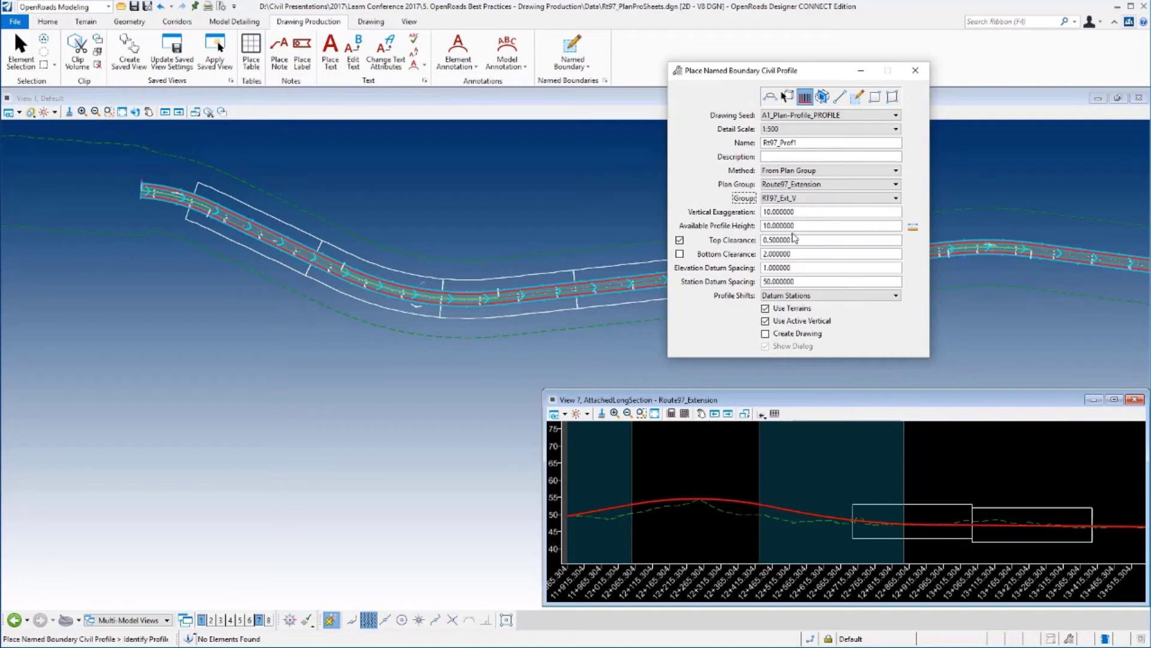
left_click(735, 463)
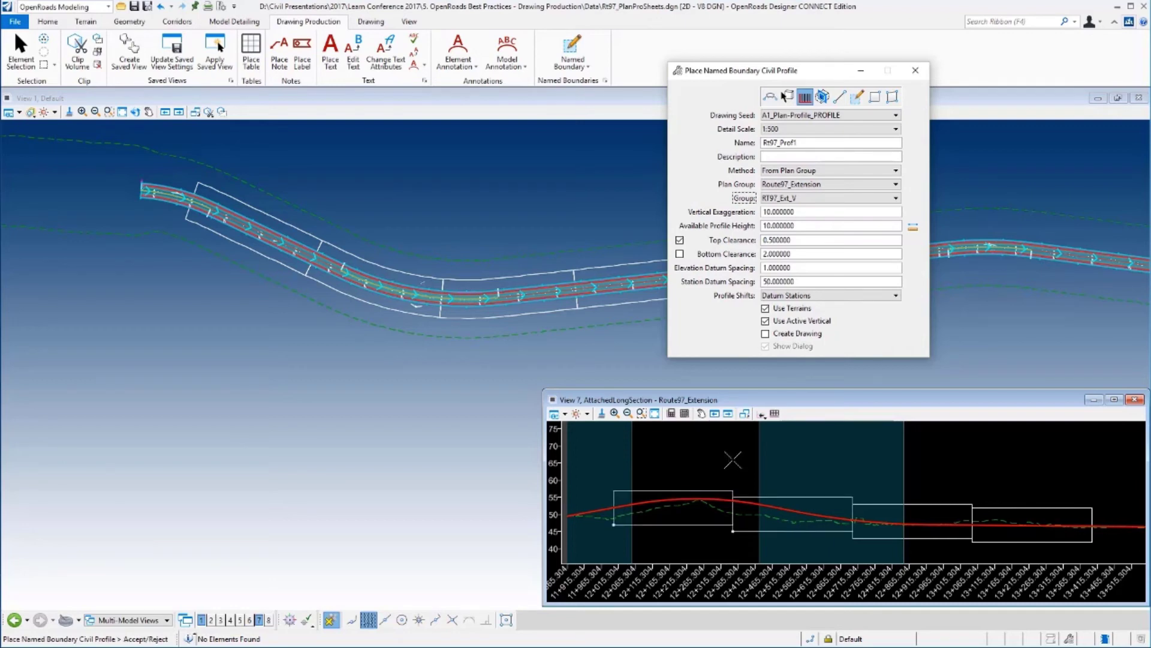
right_click(806, 461)
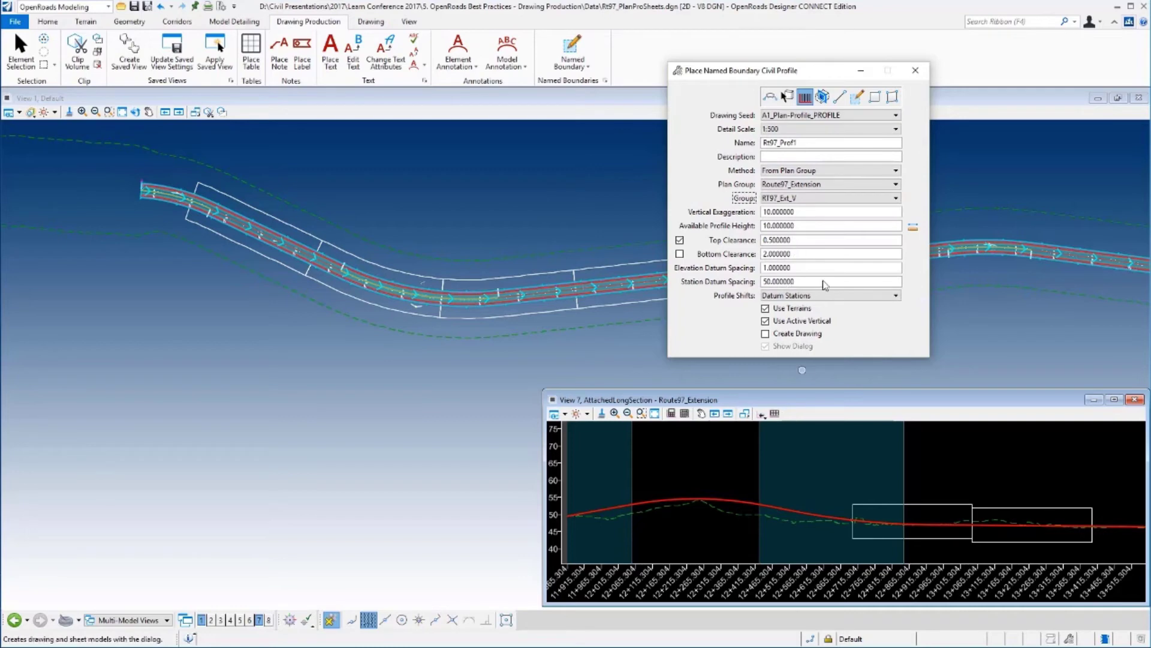
Step: Set vertical exaggeration to 10 and available profile height to 13
key("Tab")
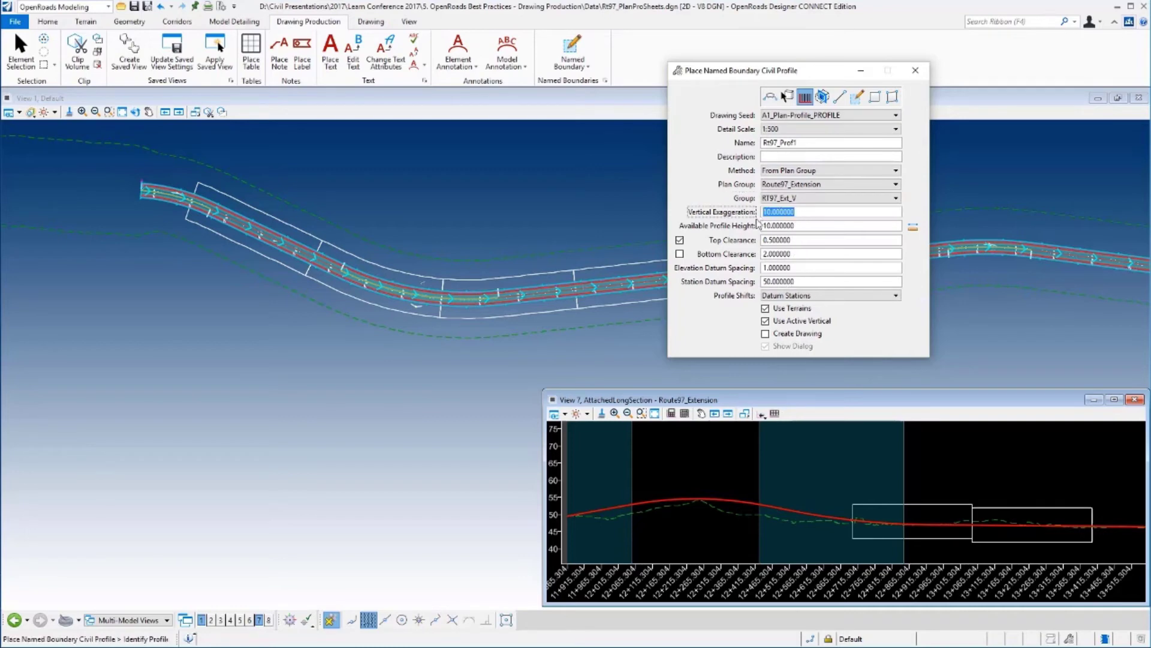
type("5")
key("Tab")
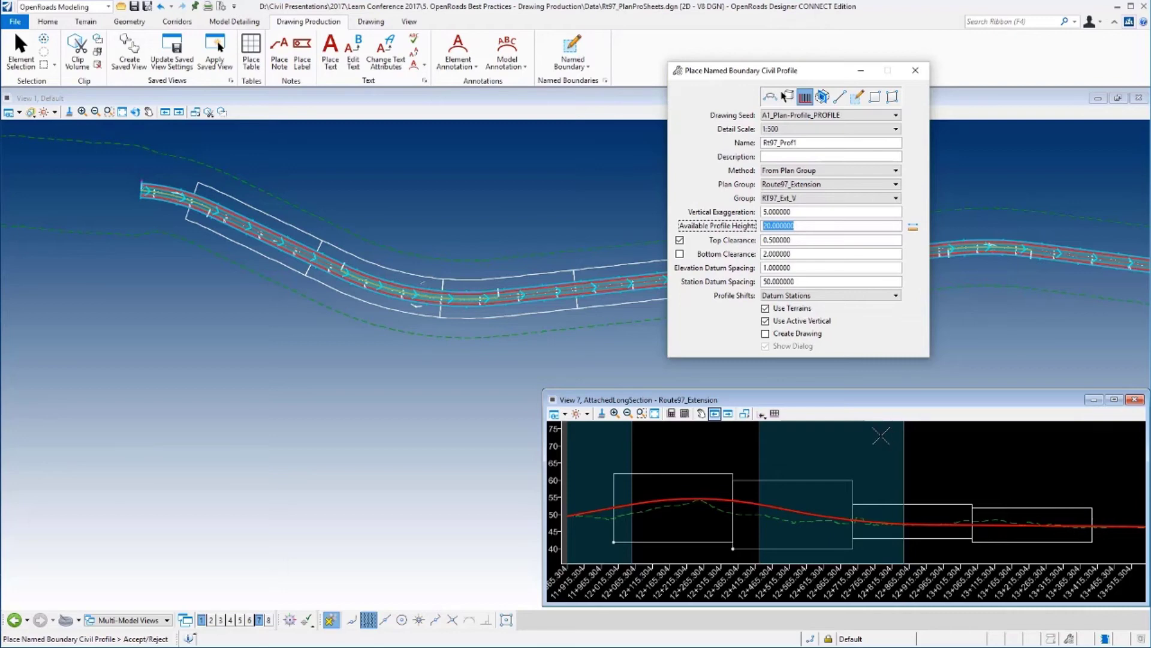
key("shift+Tab")
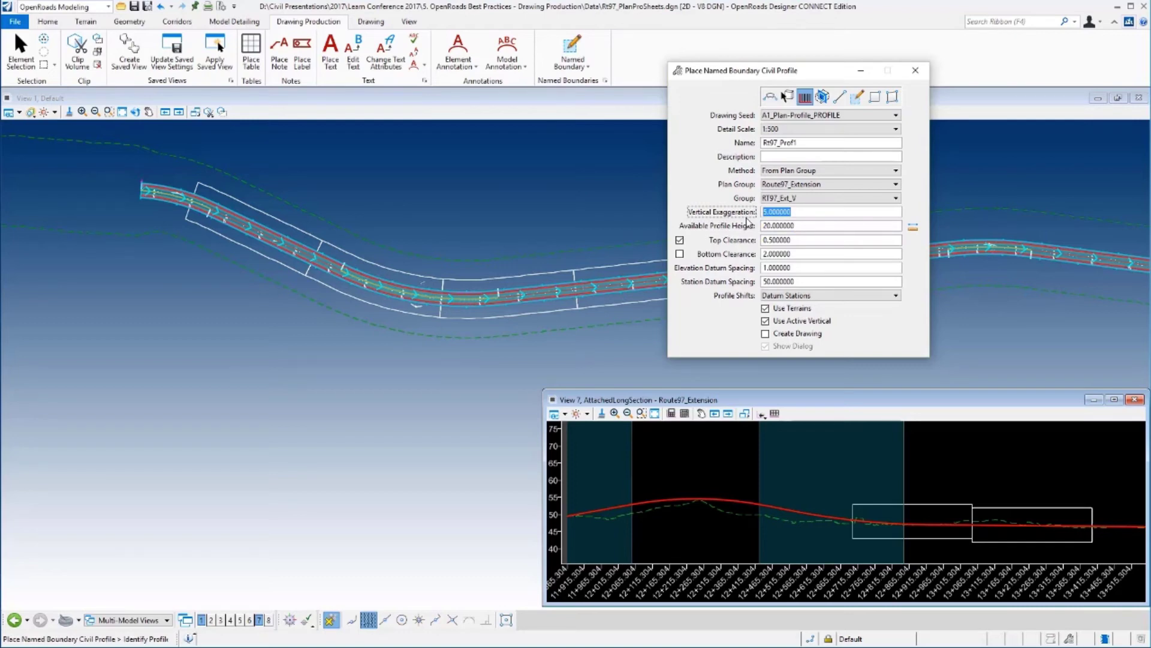
type("10")
key("Tab")
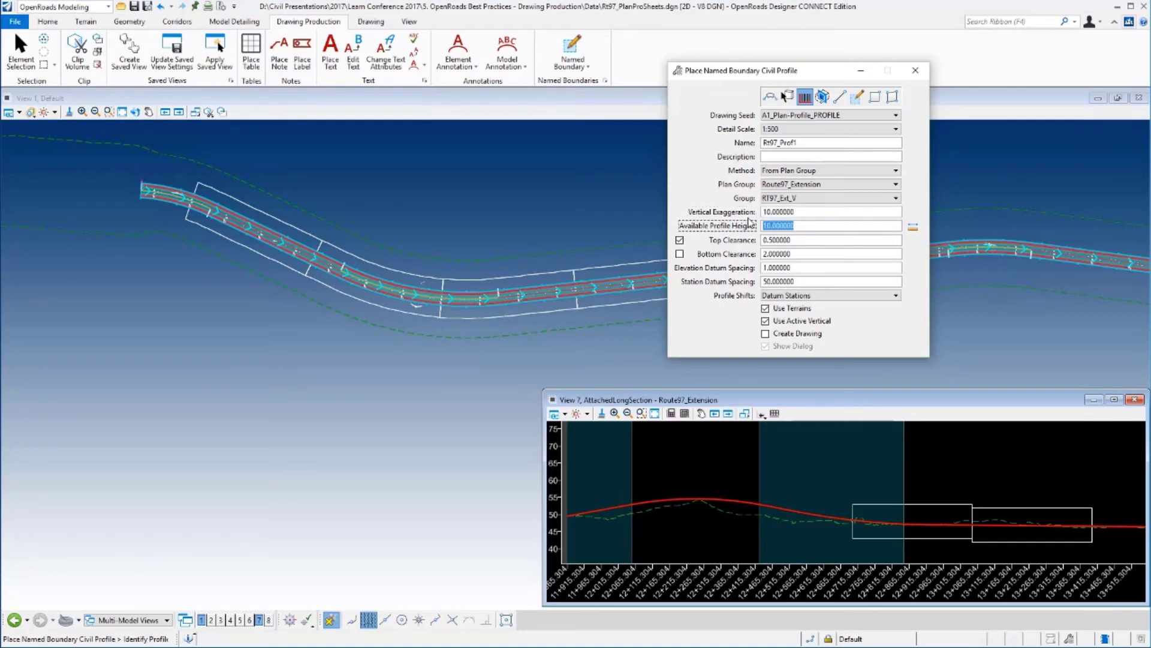
left_click(800, 230)
left_click_drag(800, 230, 762, 228)
type("13")
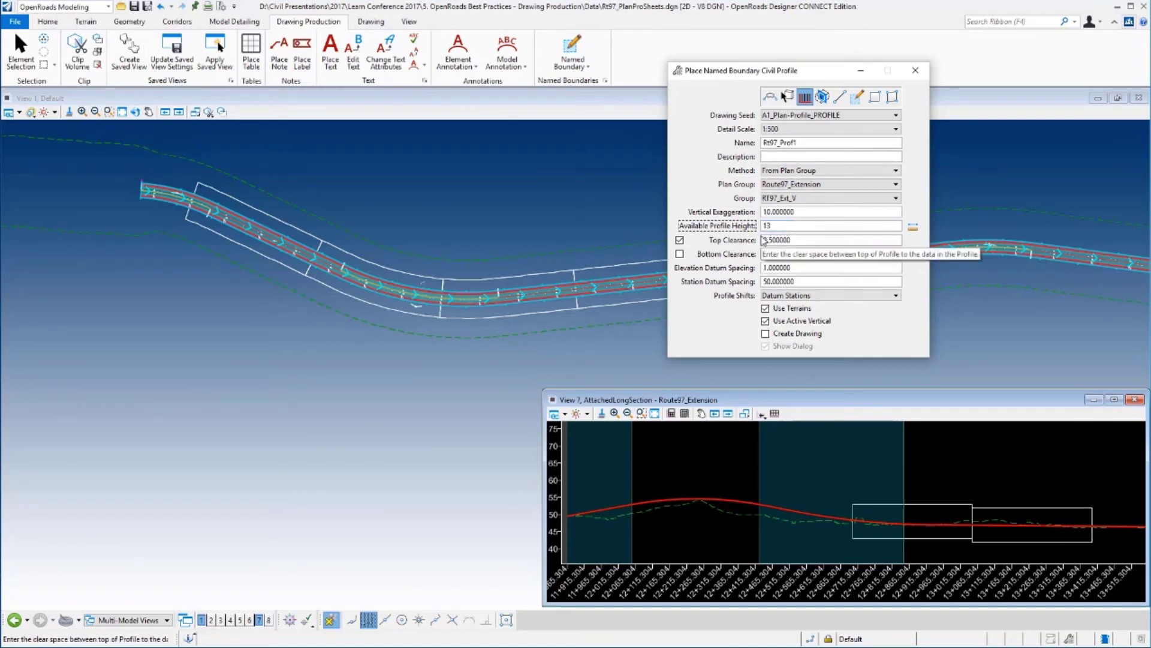
key("Tab")
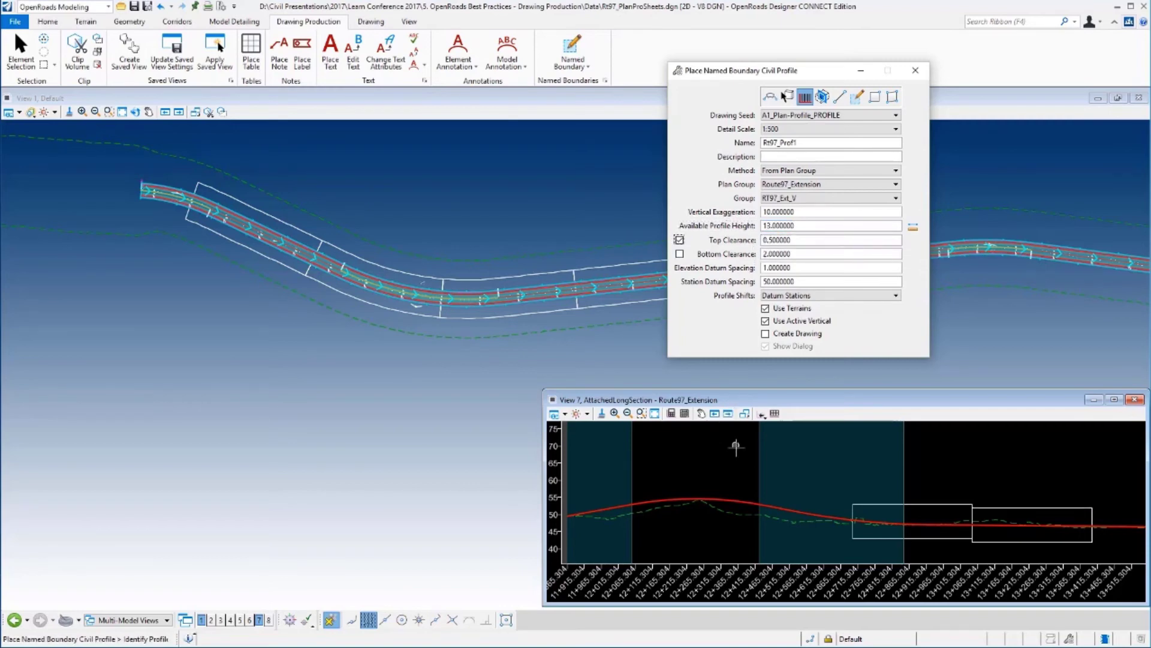
Step: Preview the taller boundaries on the profile and accept them into group RT97_Ext_V
left_click(736, 446)
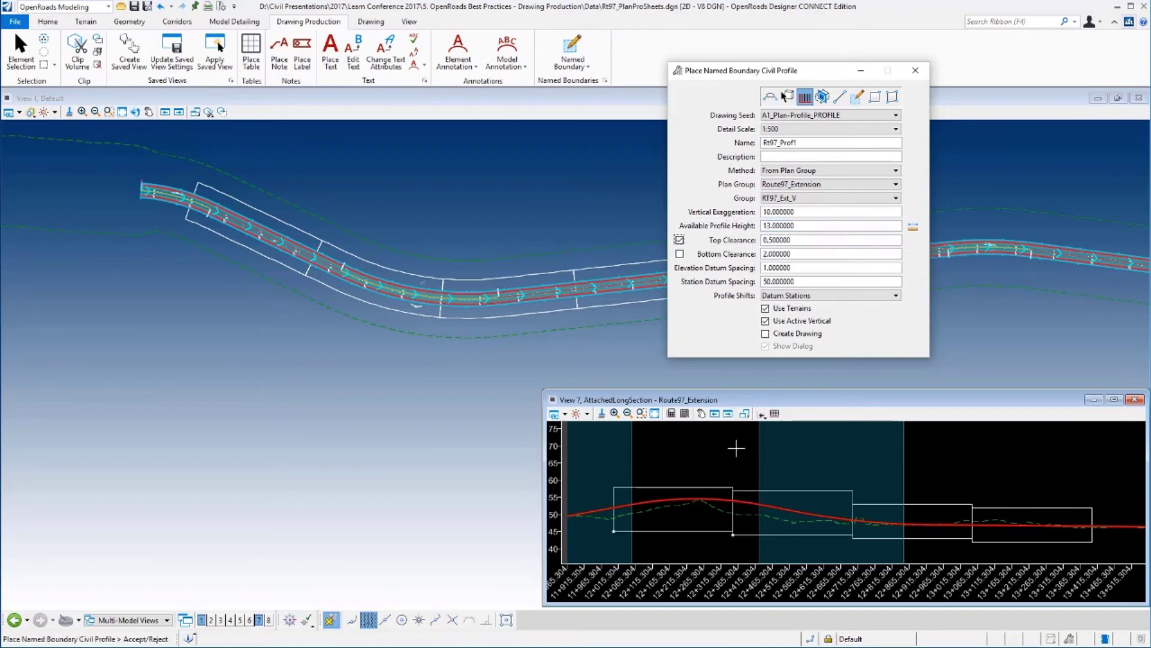
left_click(809, 202)
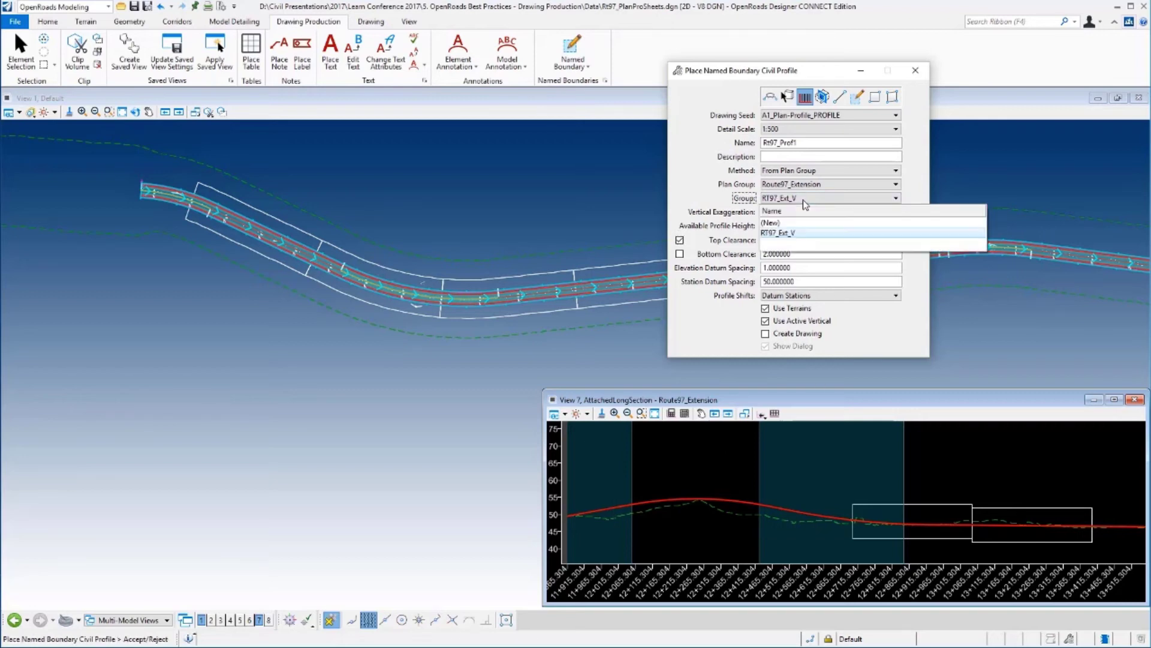
left_click(793, 234)
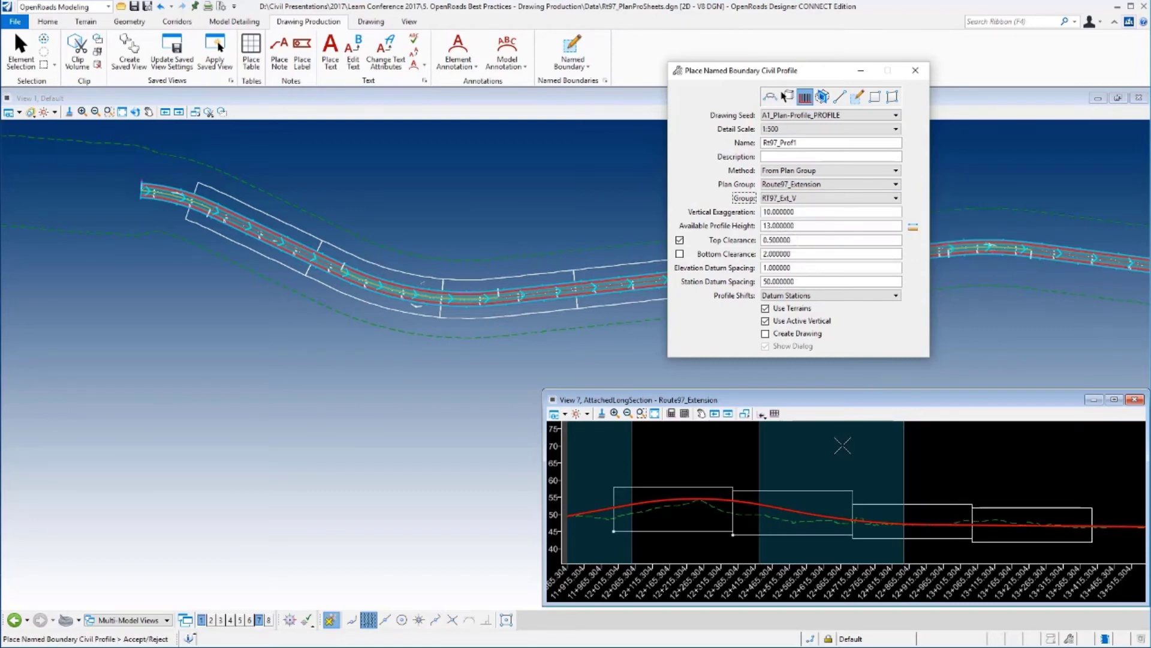
left_click(794, 434)
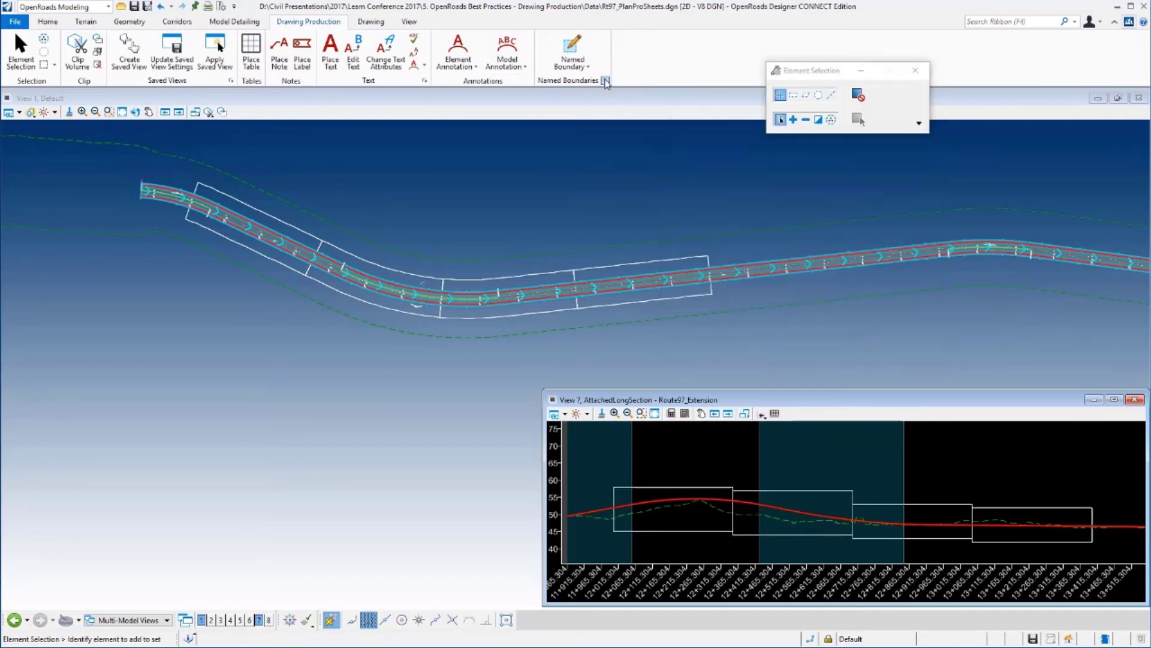
Step: Adjust the 12+000–12+350 and 12+350–12+700 profile boundaries to elevations 46–59
left_click(587, 67)
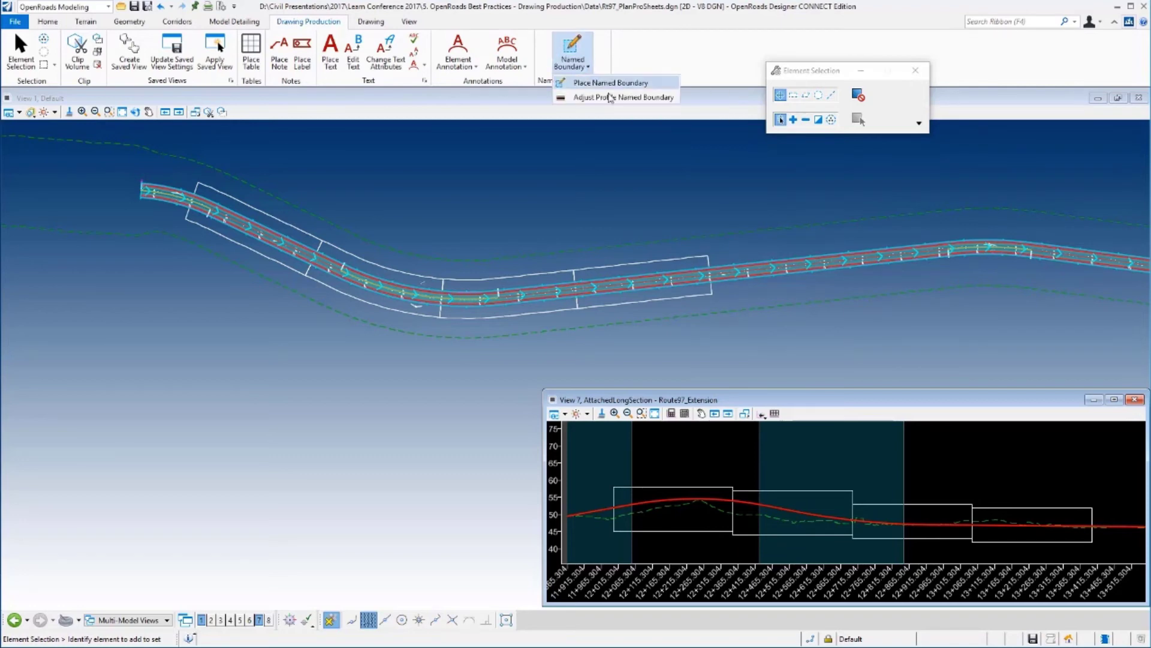
left_click(607, 93)
left_click_drag(824, 81, 726, 194)
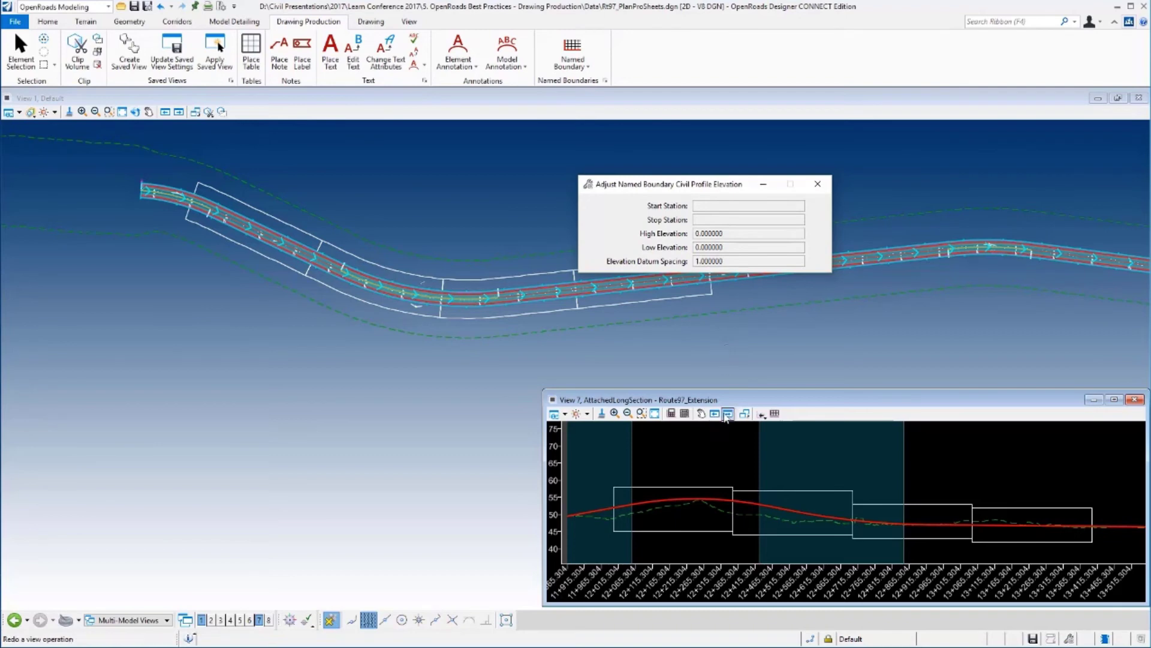
left_click(666, 483)
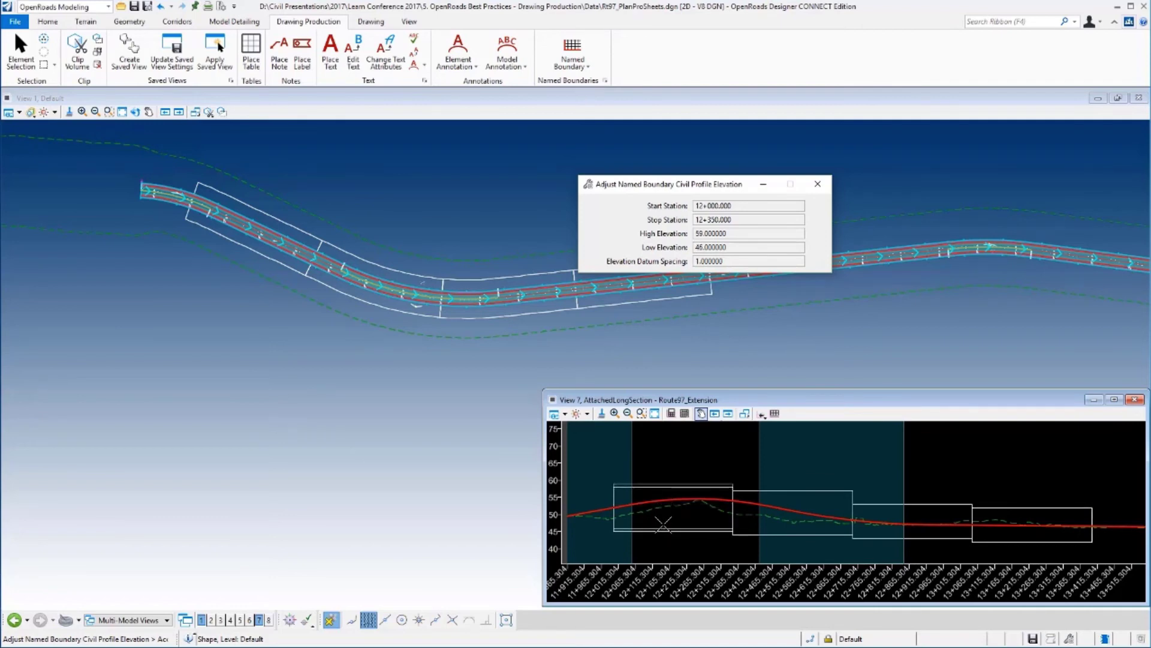
left_click(662, 523)
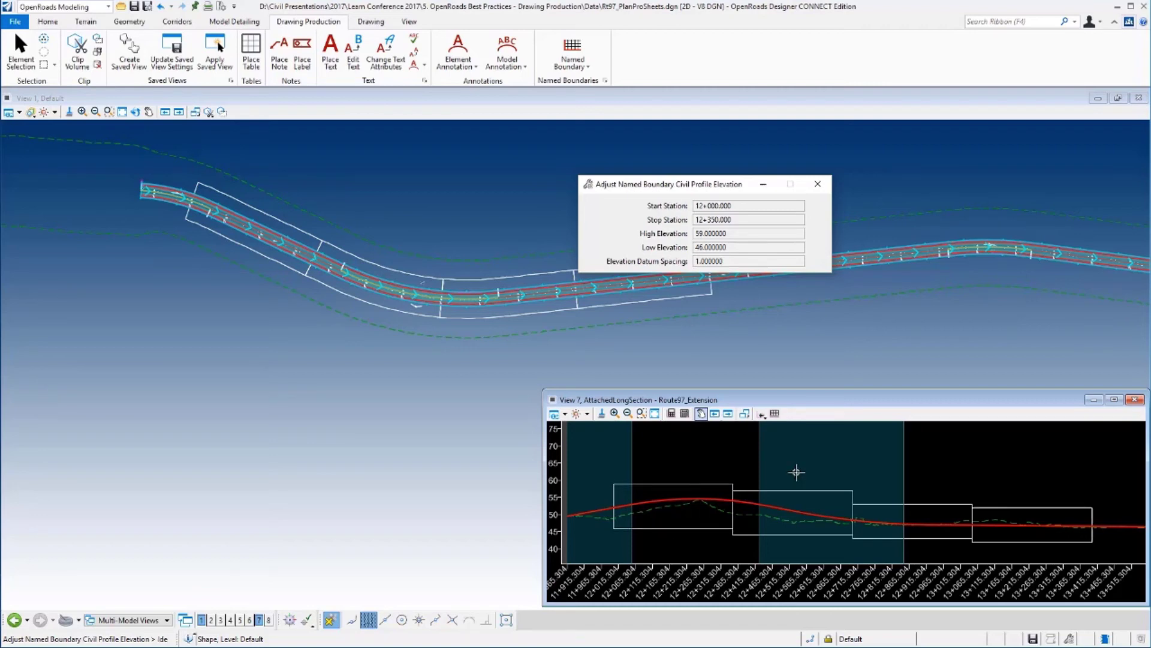
left_click(808, 490)
left_click(808, 490)
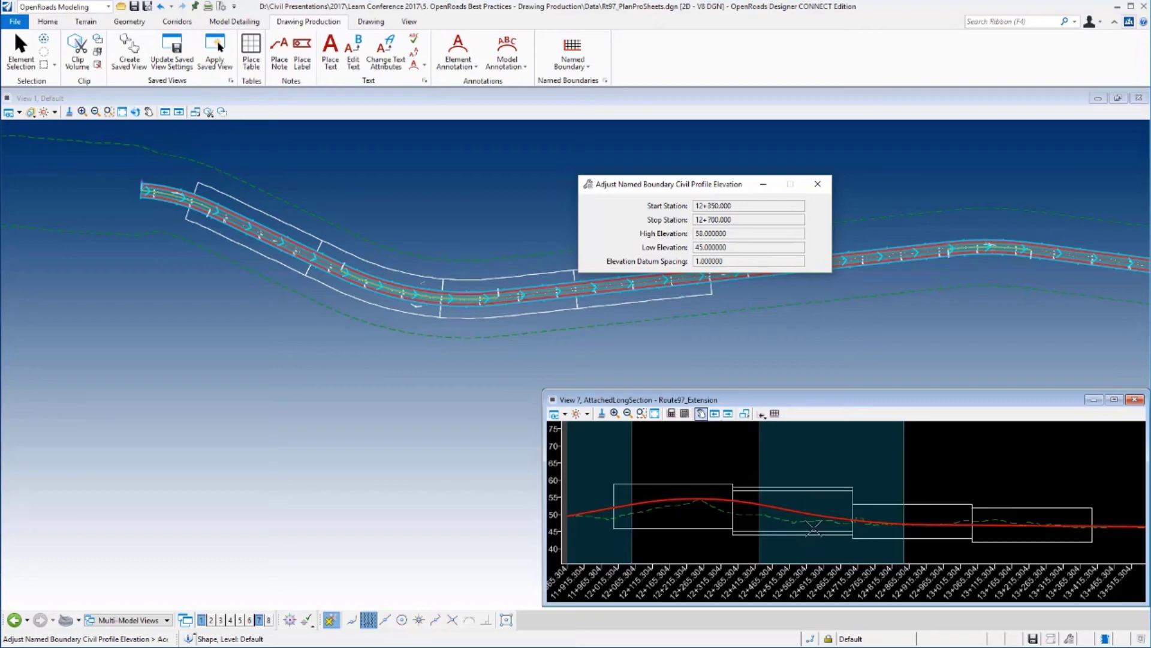
left_click(882, 483)
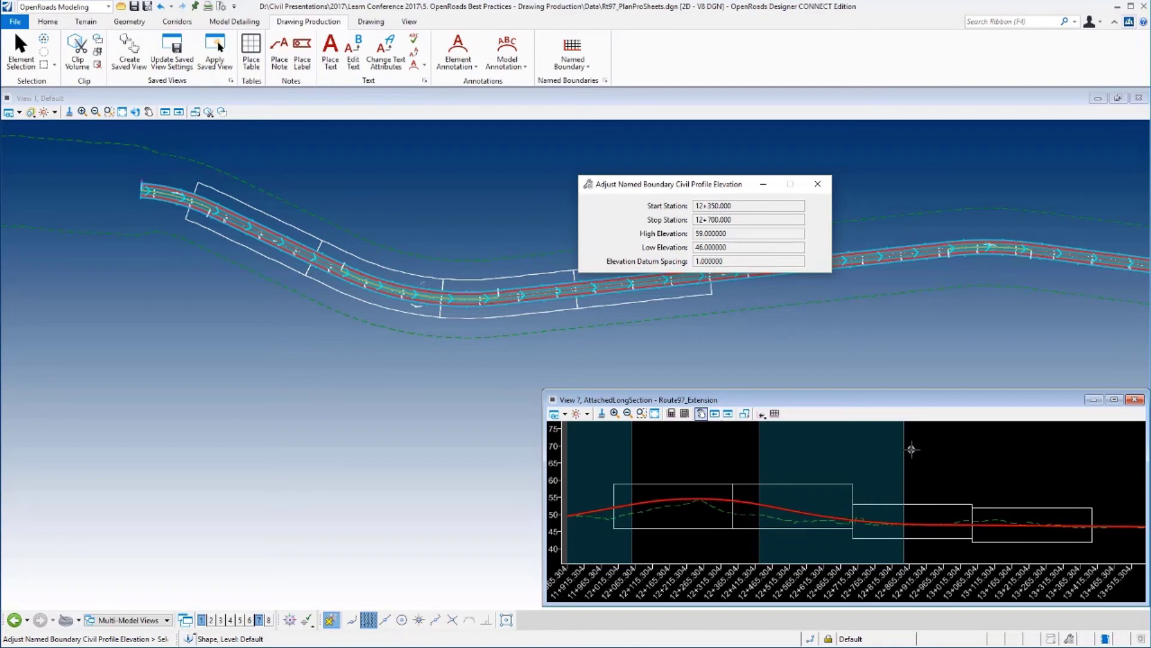
Step: Create plan/profile drawings from the Route97_Extension plan group in Named Boundaries
left_click(819, 186)
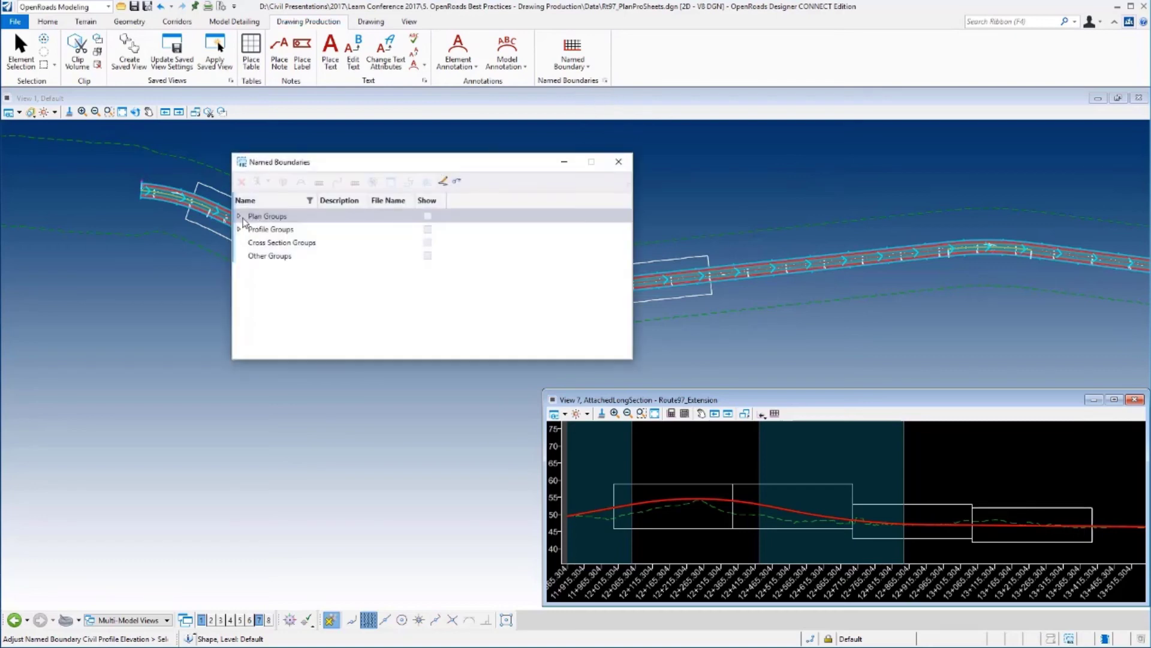
left_click(239, 216)
right_click(274, 229)
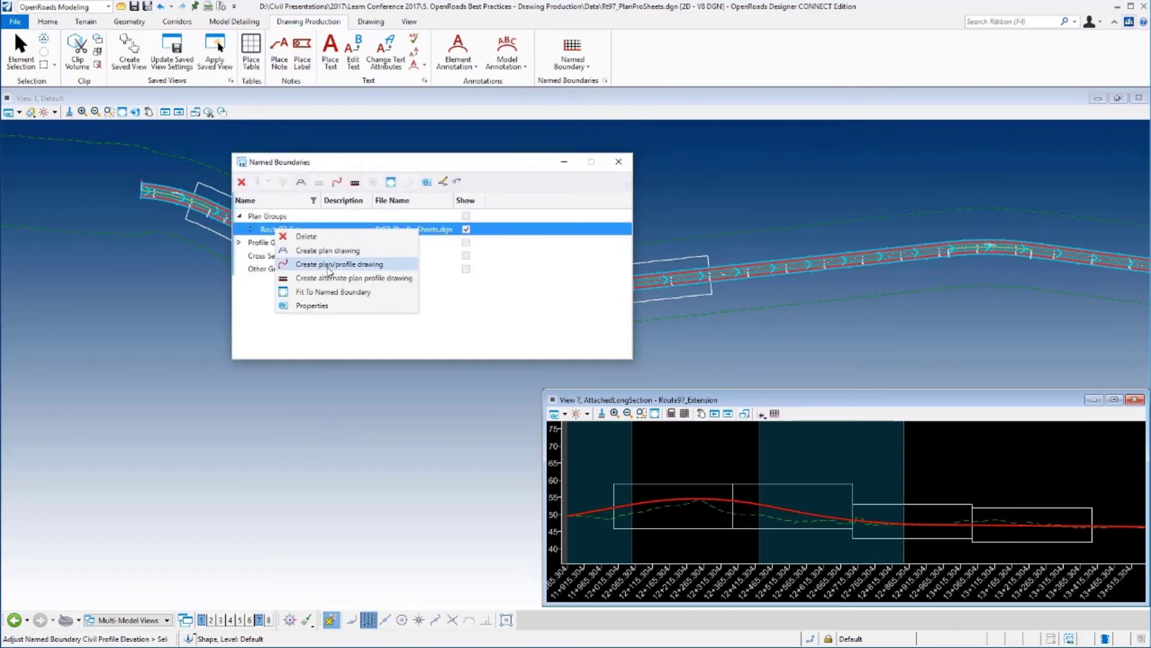
left_click(330, 266)
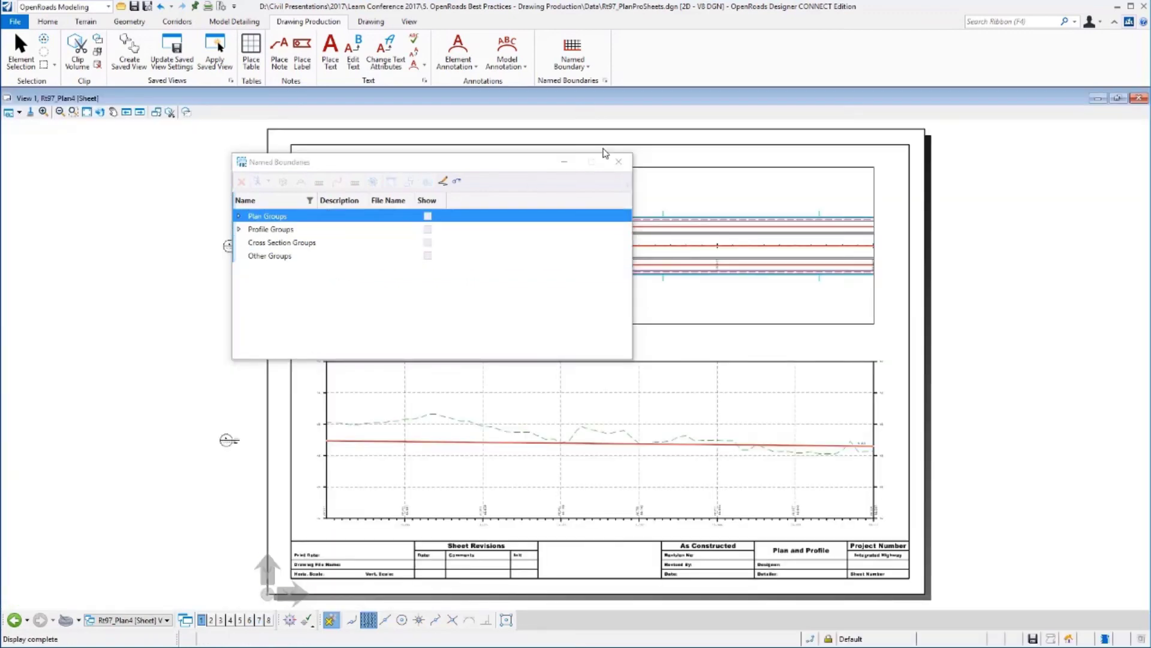
Step: Close Named Boundaries and display the Rt97_Plan1 [Sheet] Views
left_click(618, 161)
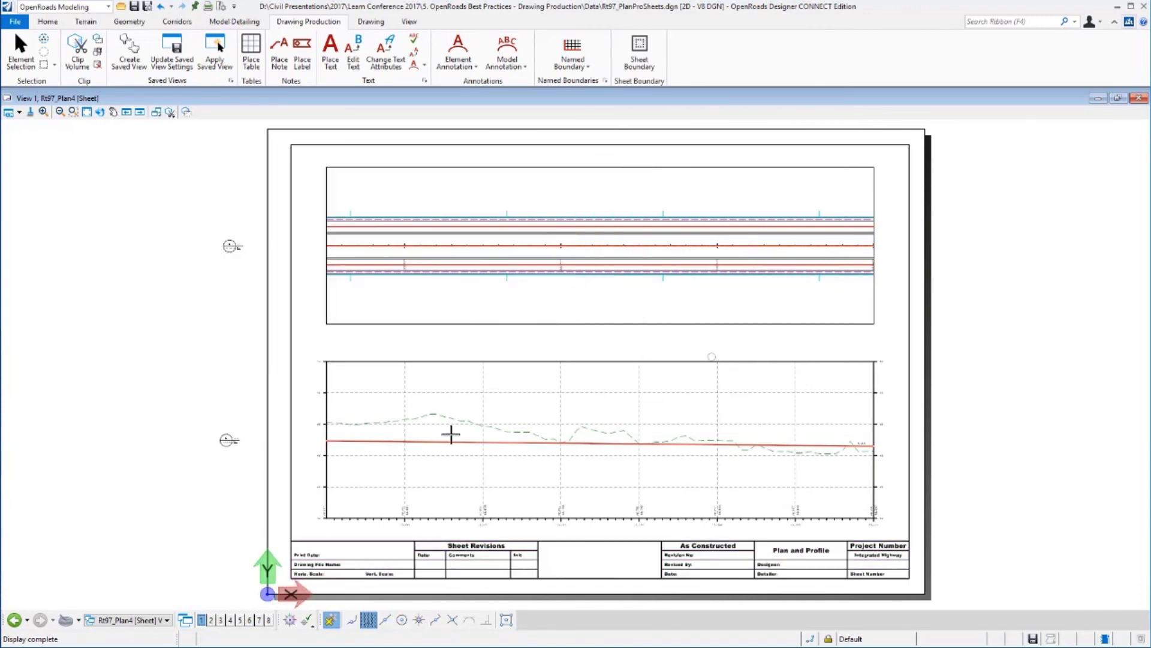
left_click(158, 621)
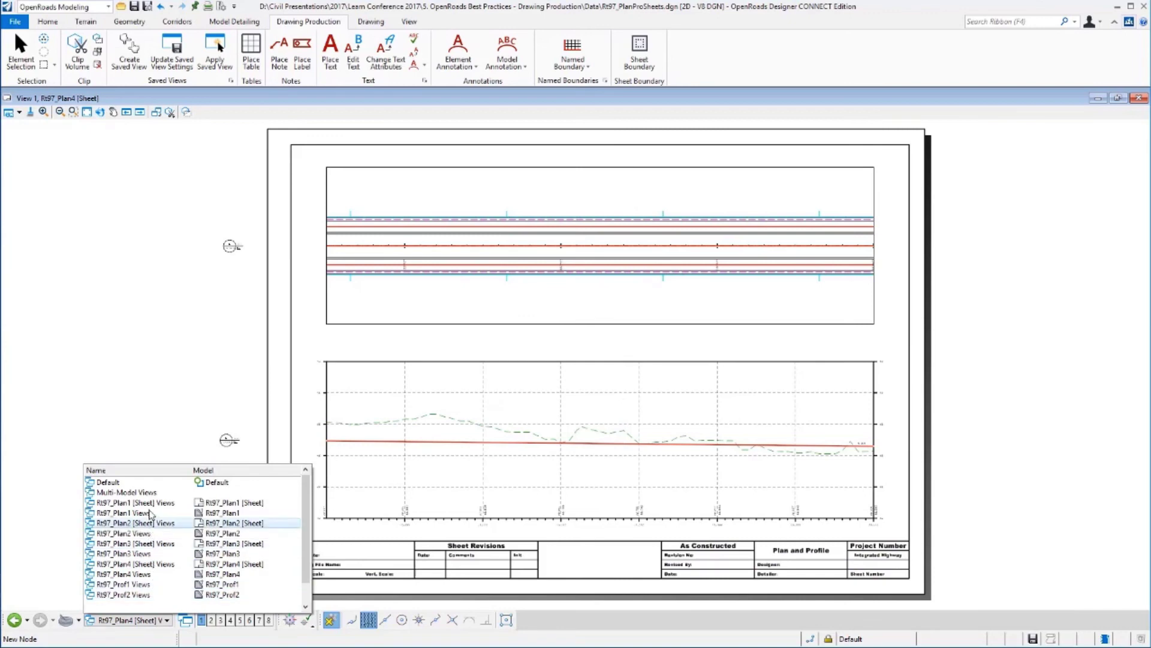
left_click(135, 503)
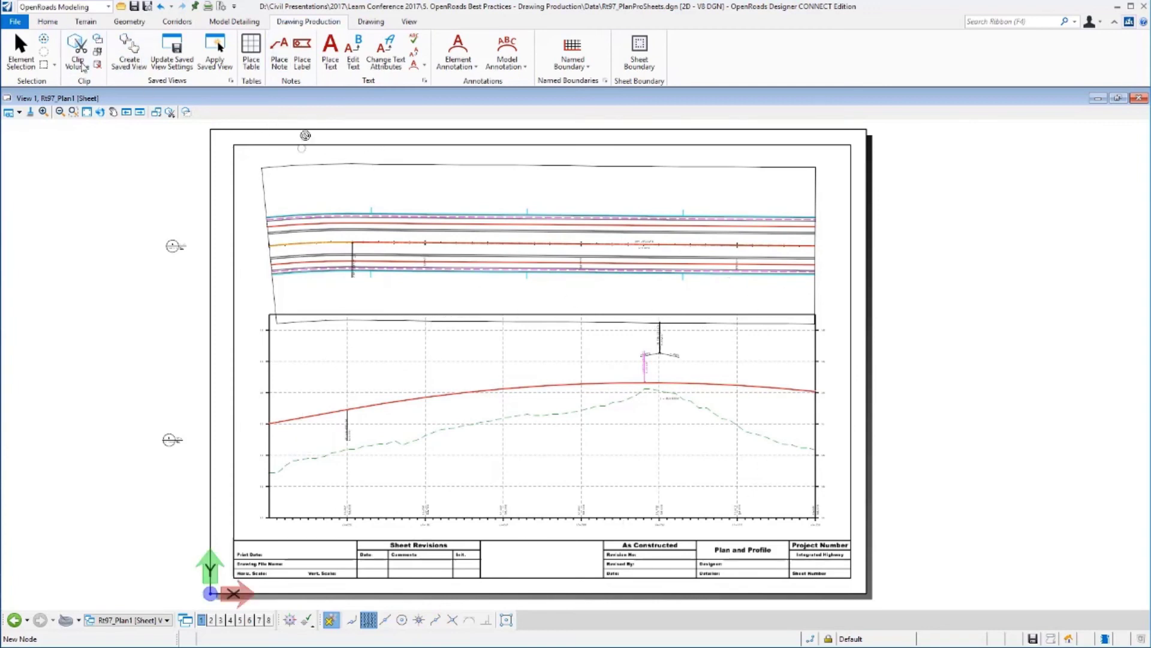
left_click(49, 22)
Step: In References, move the Rt97_Prof1 profile reference slightly lower
left_click(259, 53)
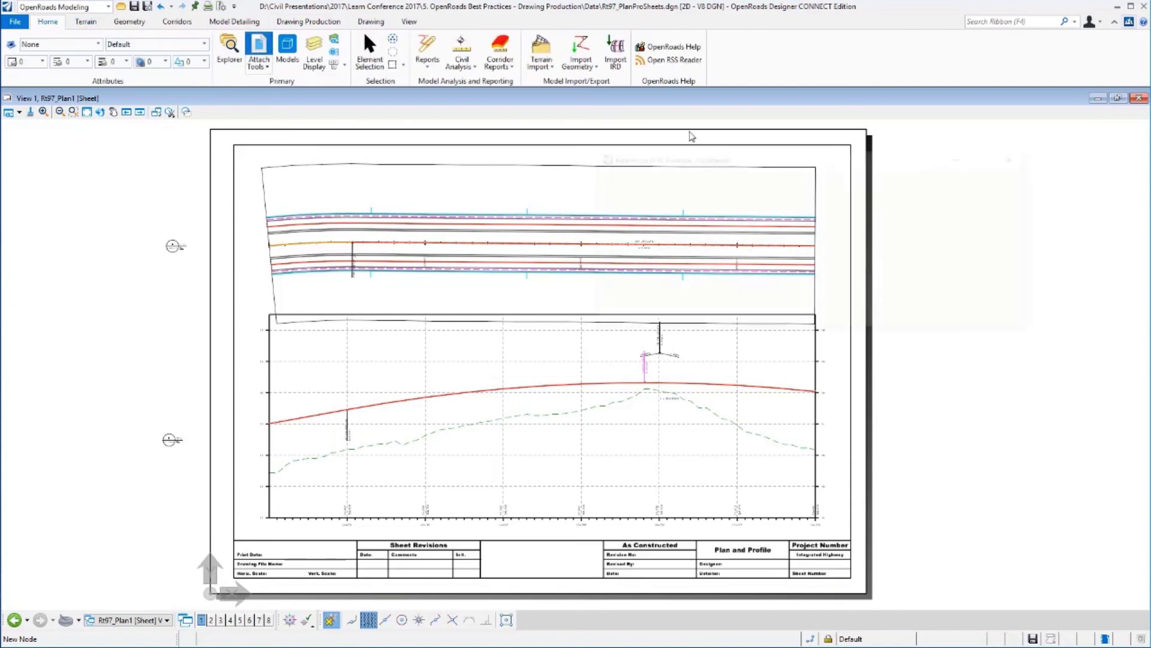
left_click_drag(717, 164, 807, 224)
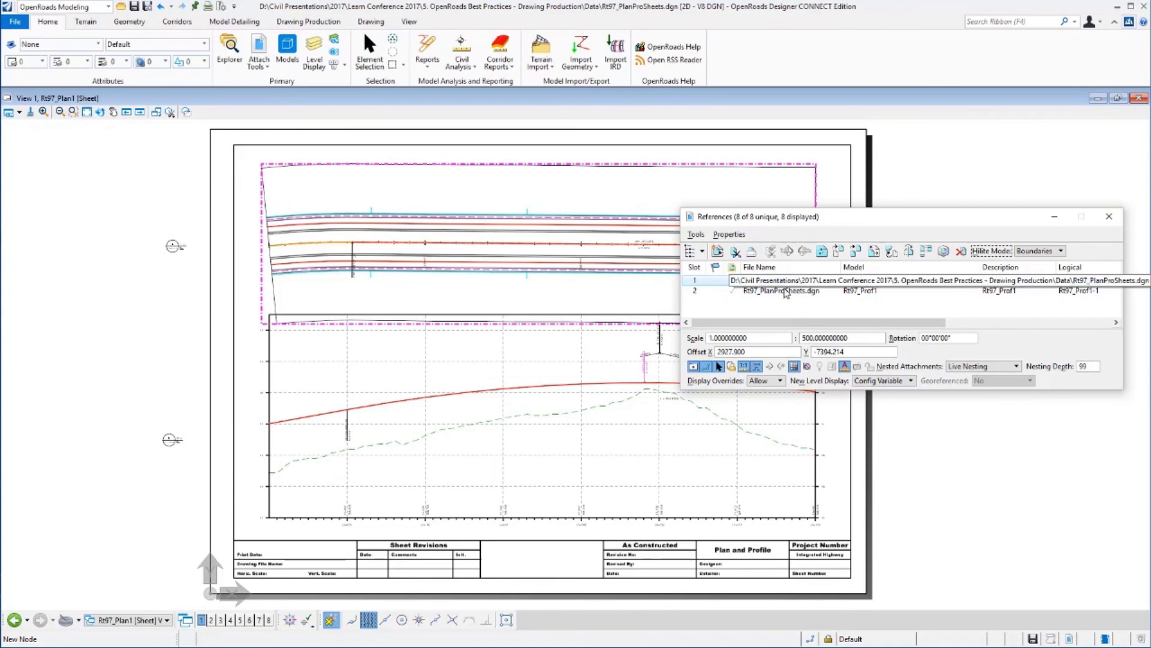
left_click(782, 291)
right_click(783, 292)
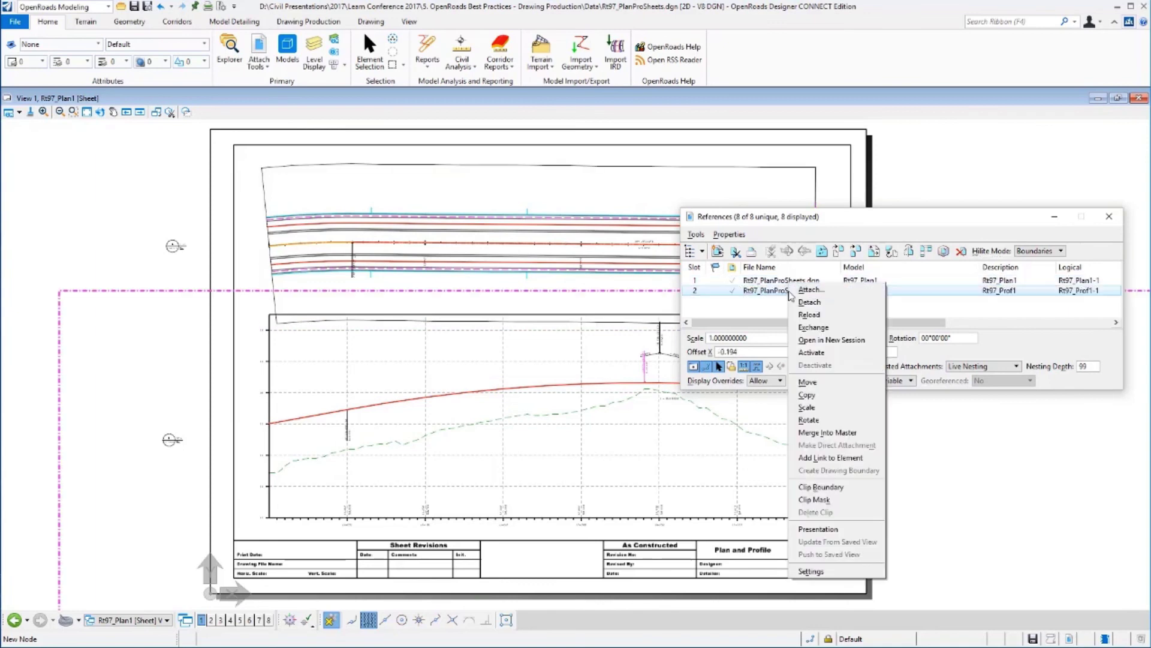
left_click(815, 385)
left_click(476, 358)
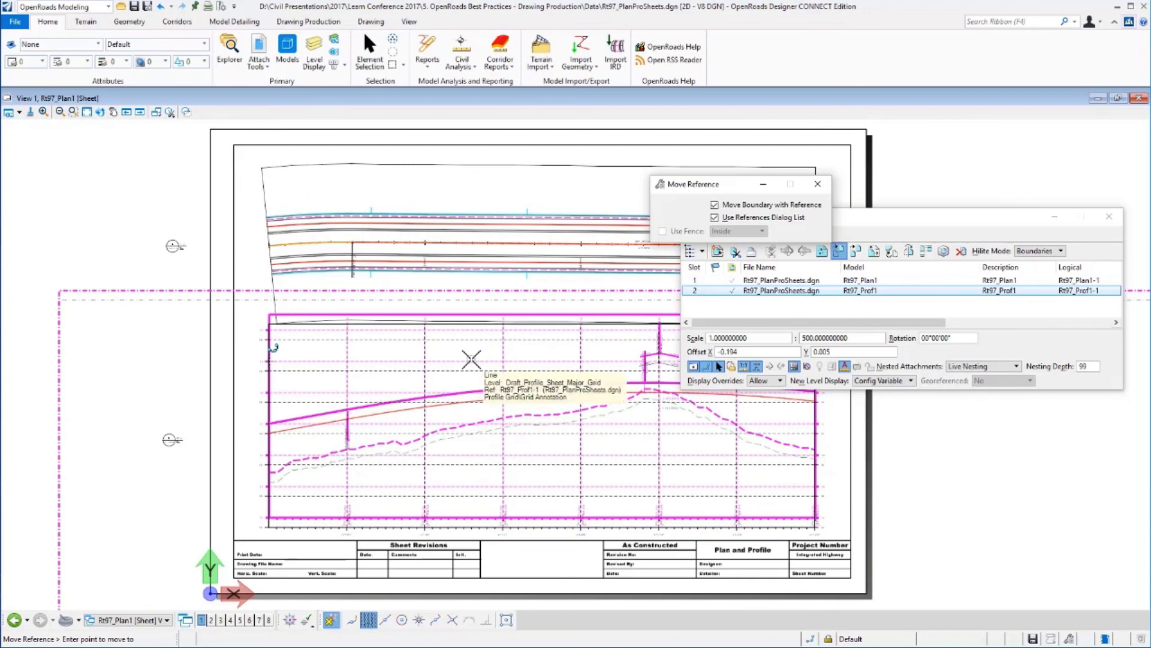
left_click(471, 359)
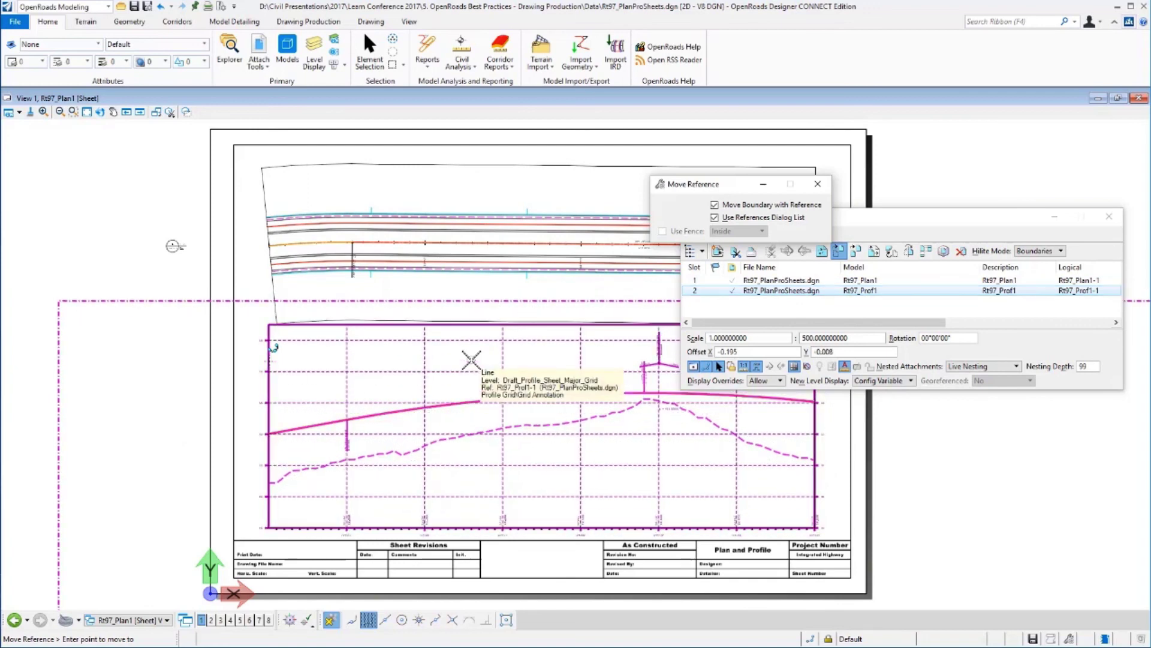
Step: Move the Rt97_Plan1 plan reference slightly higher and close References
left_click(767, 280)
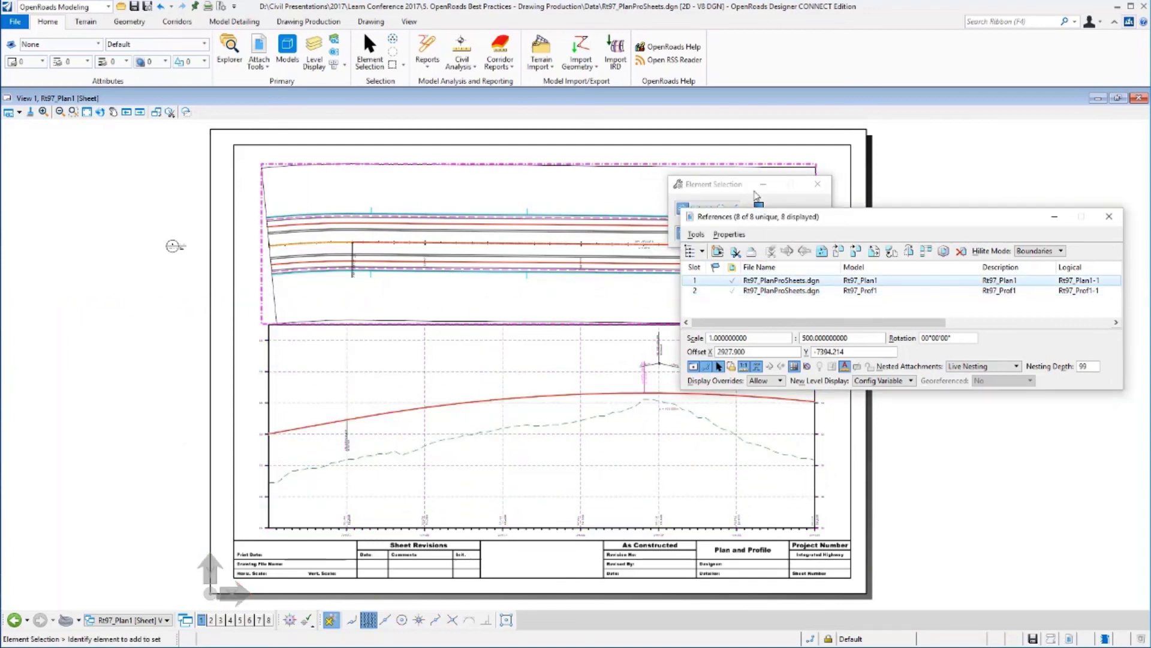
left_click(756, 196)
left_click_drag(749, 189, 884, 87)
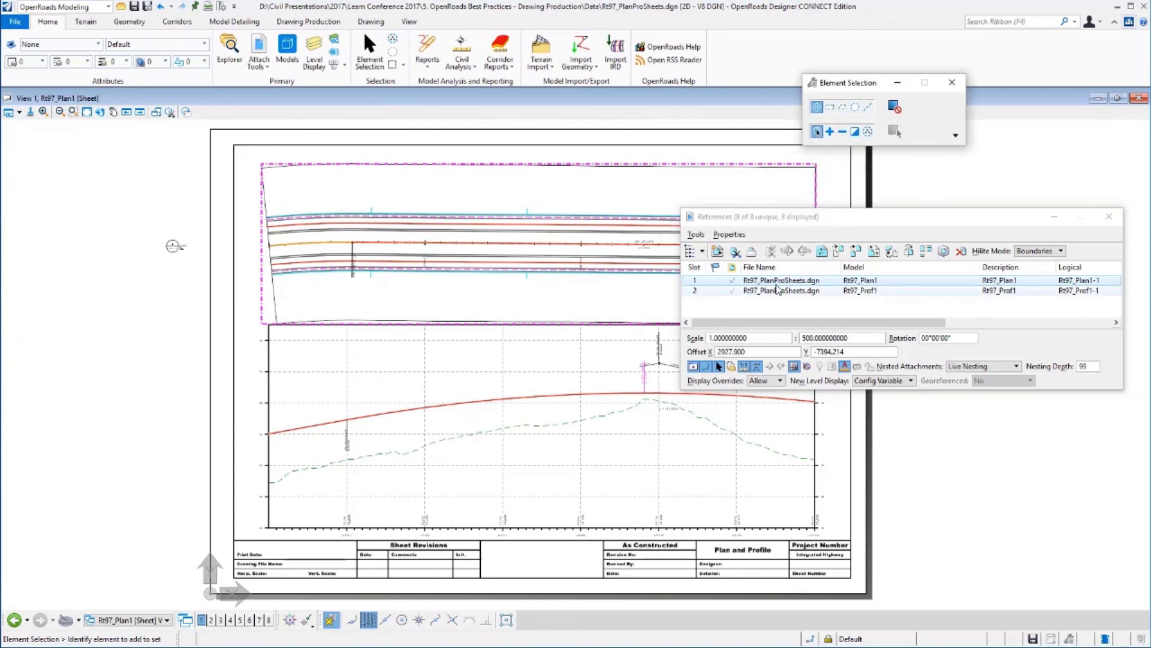
right_click(788, 279)
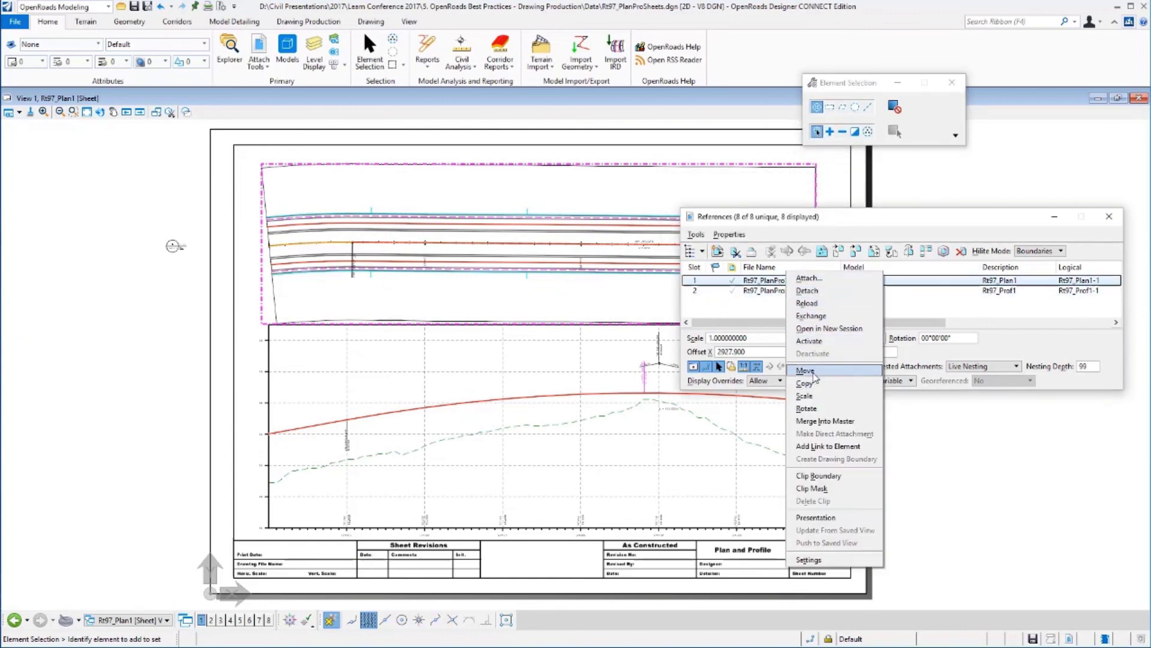
left_click(805, 370)
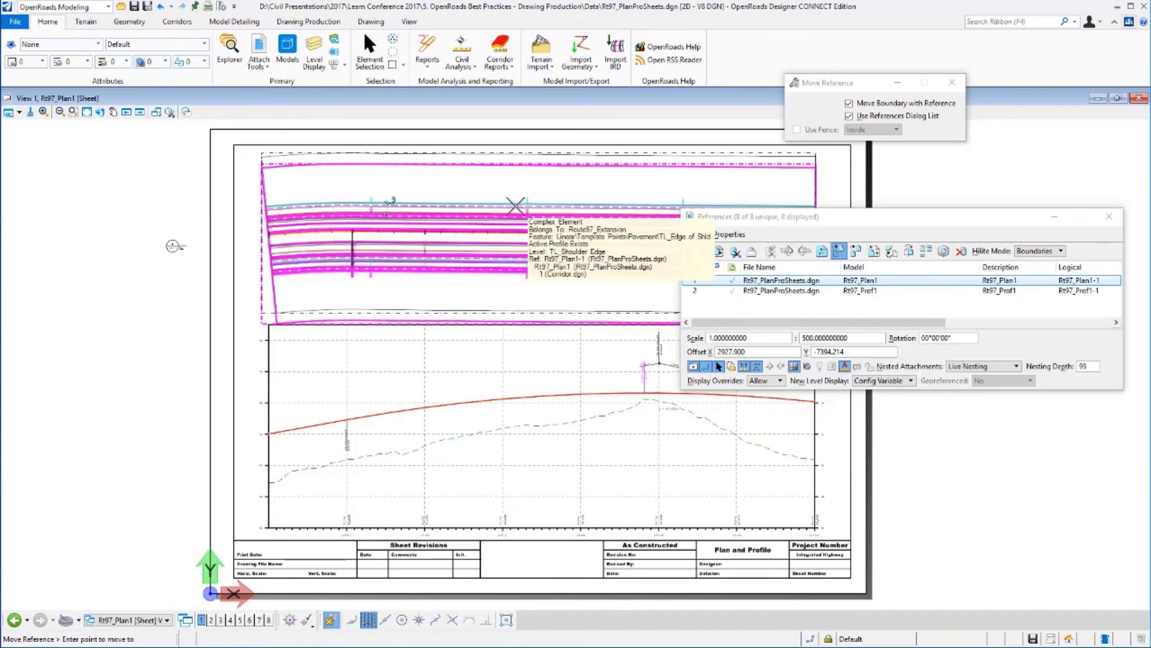
left_click(516, 206)
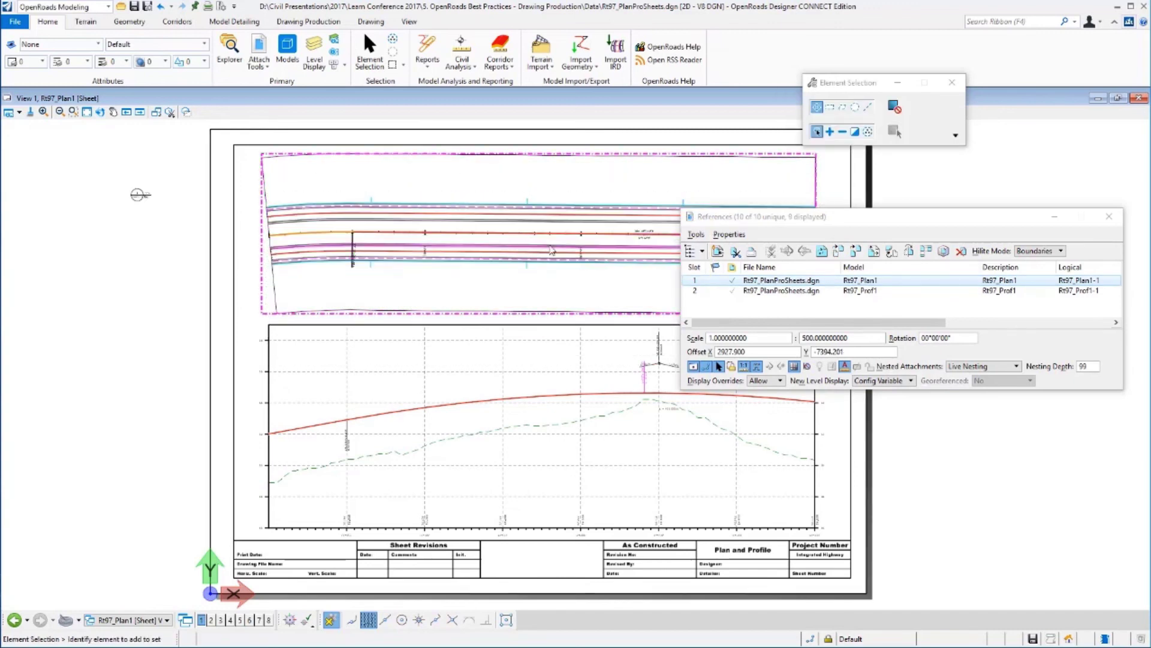
left_click(1109, 216)
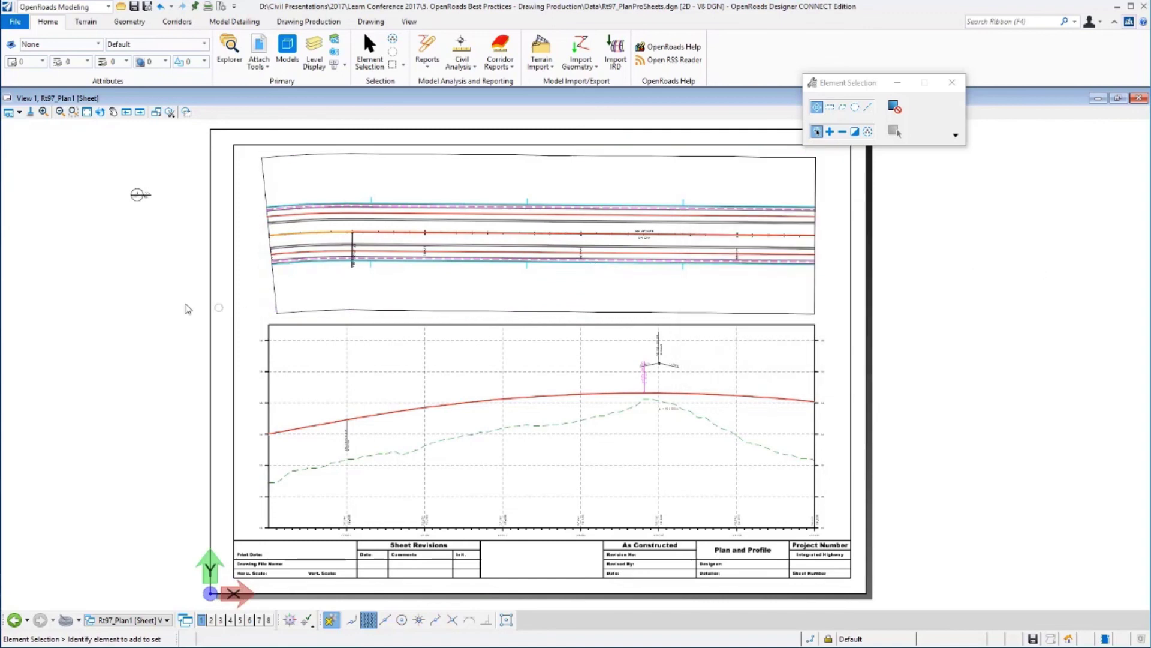